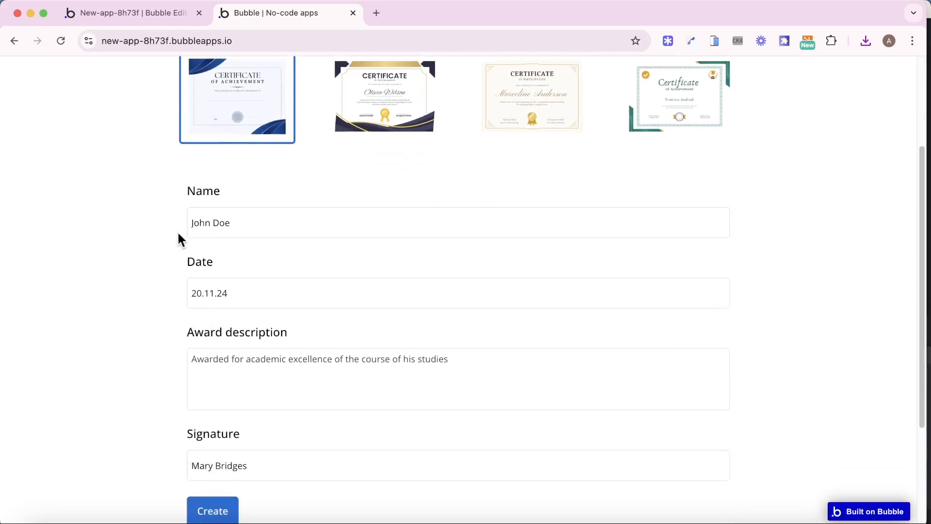
scroll(185, 364, "down", 2)
- Generate the certificate from the filled-in preview form and open the downloaded PDF
left_click(212, 474)
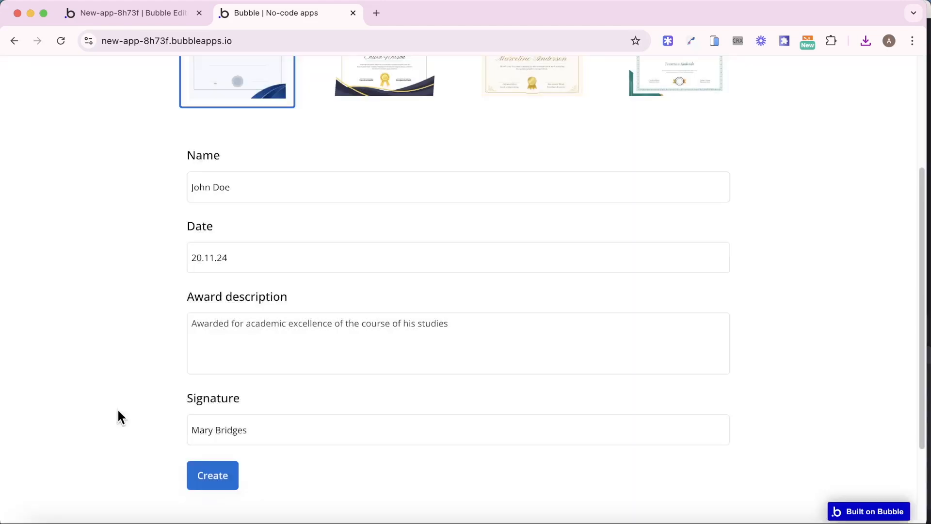
left_click(762, 68)
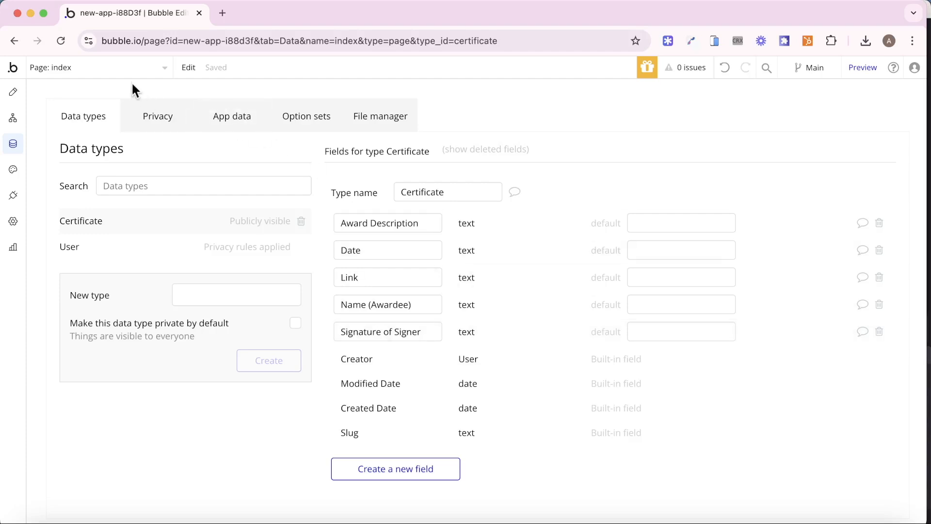
- Add a new blank page named 'certificate', fixing the mistyped name before creating it
left_click(118, 73)
left_click(87, 146)
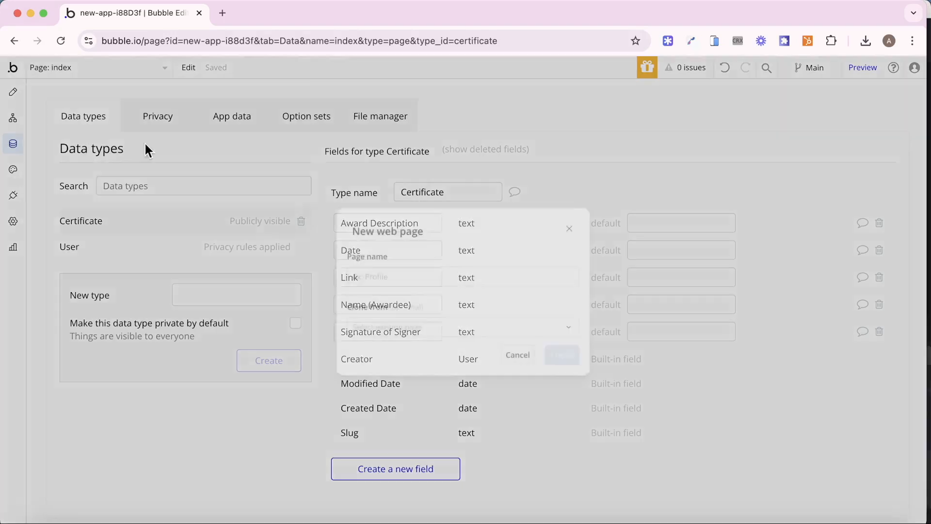
left_click(441, 275)
type("certiicate")
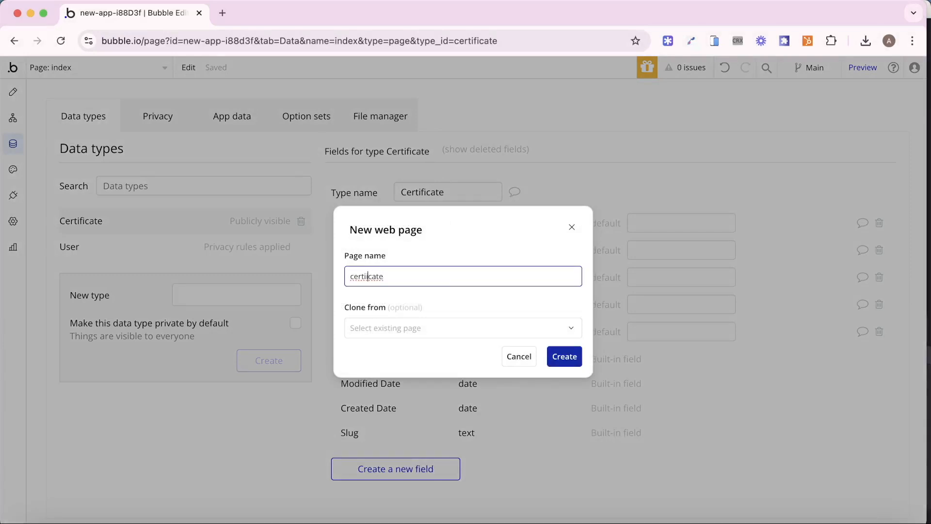
left_click(366, 276)
type("fi")
left_click(563, 354)
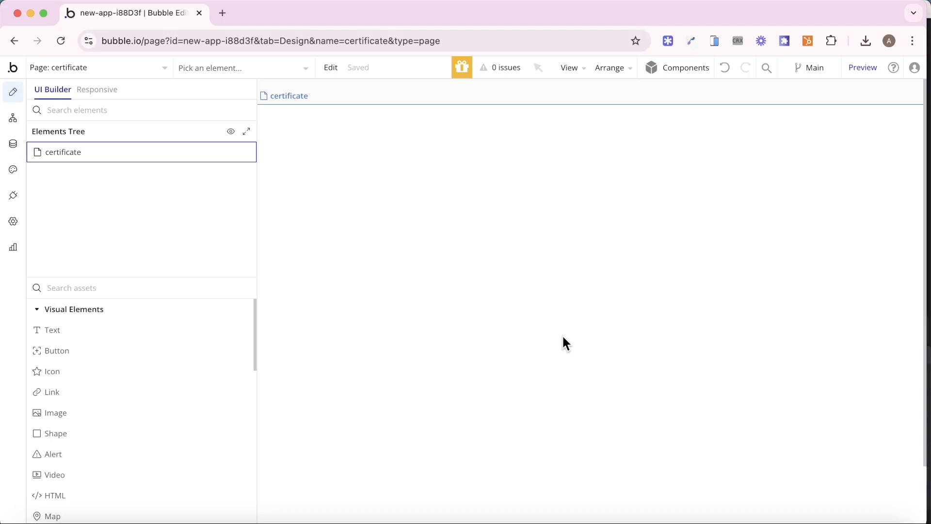
- Set the certificate page's type of content to Certificate
left_click(562, 340)
left_click_drag(703, 272, 494, 262)
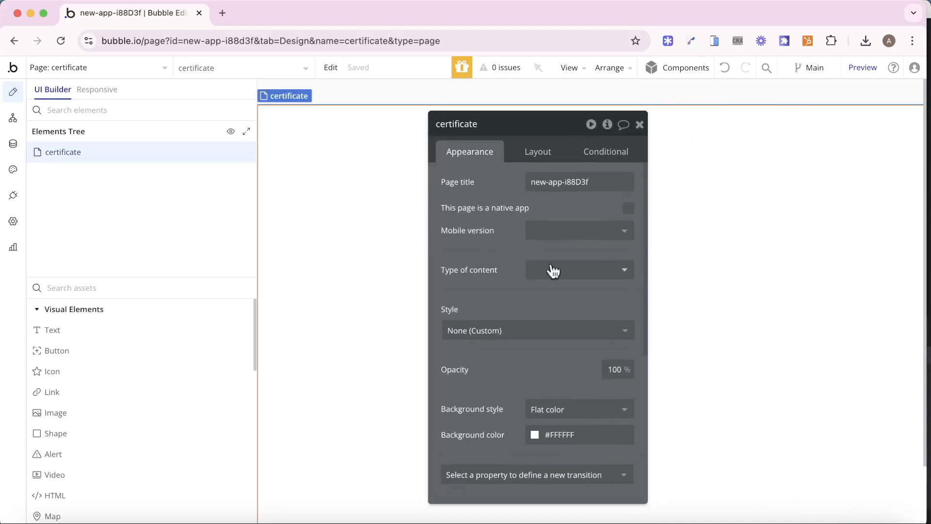
left_click(605, 273)
left_click(596, 342)
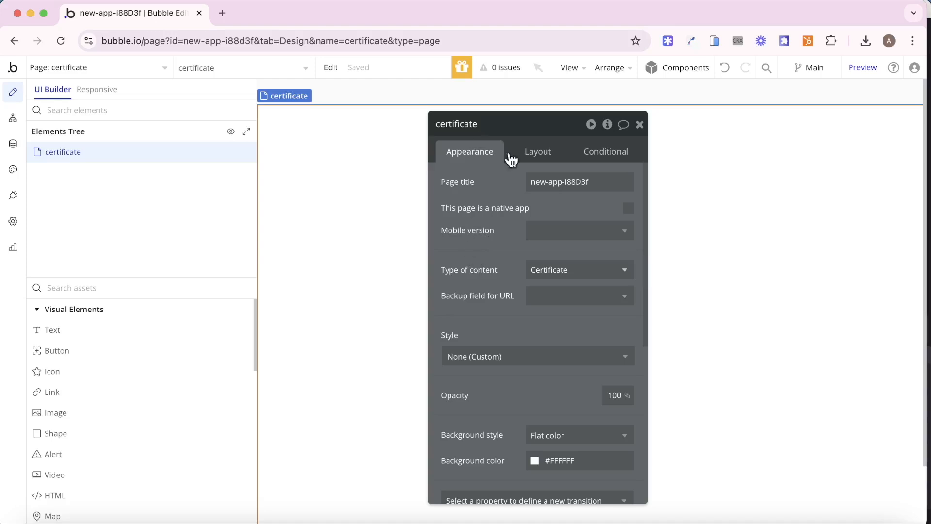
- Set the page's container layout to Column and start searching the element assets
left_click(538, 154)
left_click(552, 194)
left_click(574, 283)
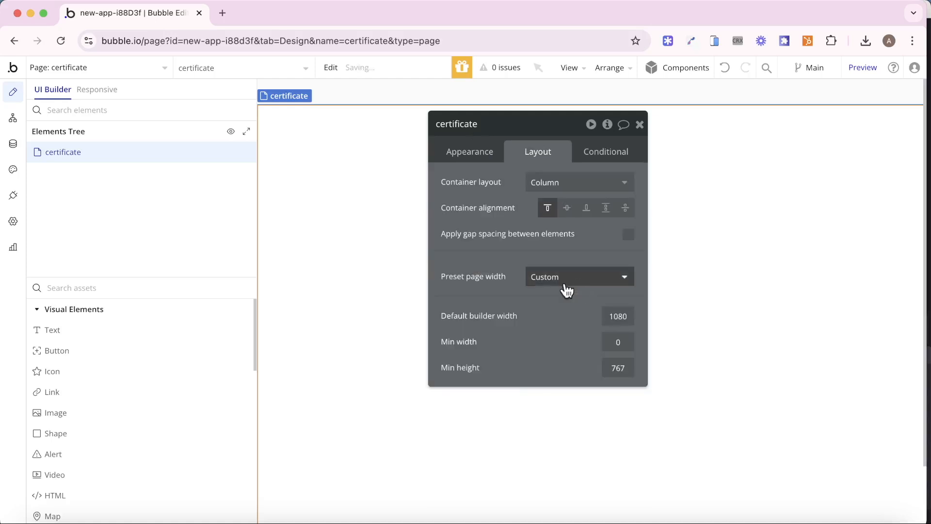
left_click(125, 289)
- Add a Group to the page and name it 'Group - Certificate 1'
type("gr")
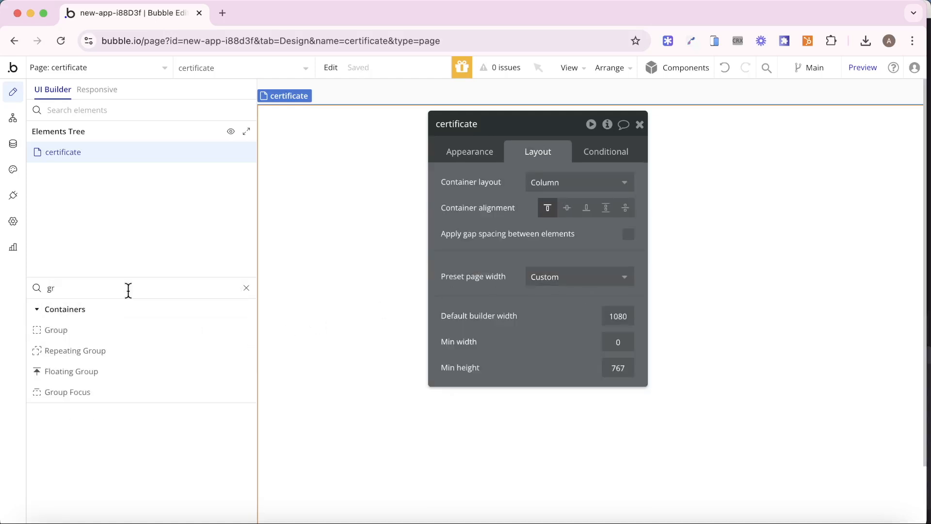
left_click_drag(114, 328, 448, 235)
left_click(511, 125)
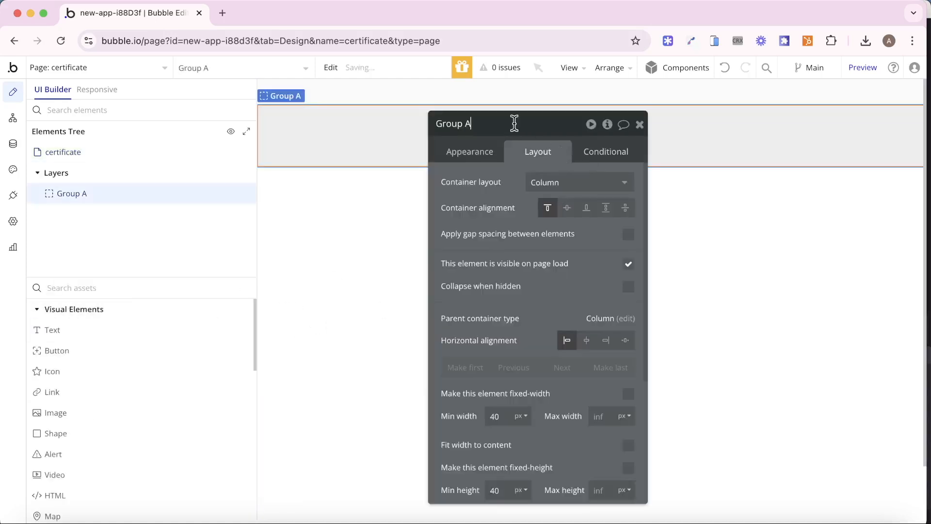
key("BackSpace")
type("- Certificate")
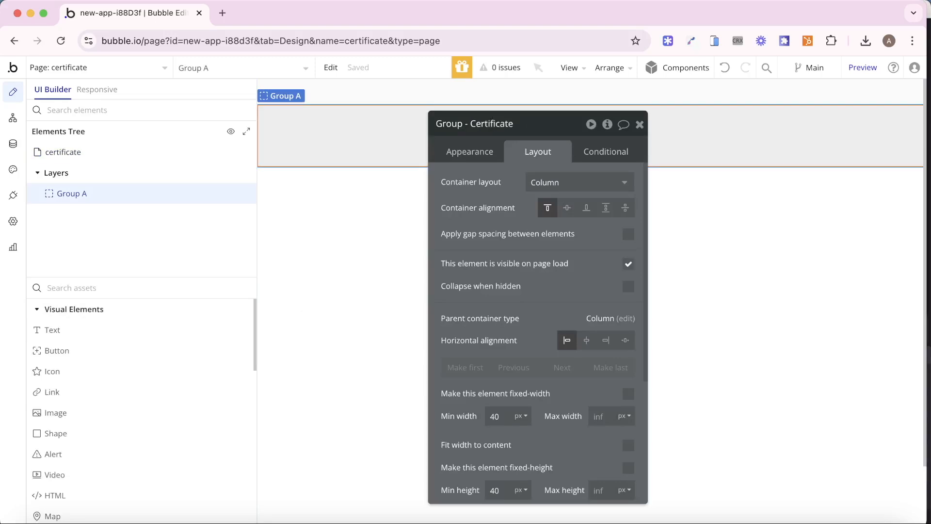
type(" 1")
- Fix the group's width at 820 px and height at 575 px
scroll(530, 278, "down", 1)
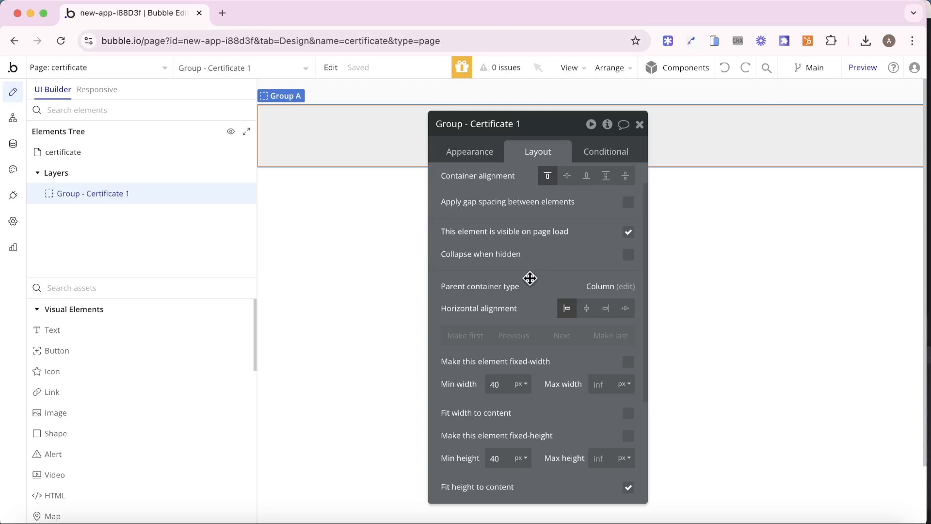
left_click(628, 362)
double_click(497, 386)
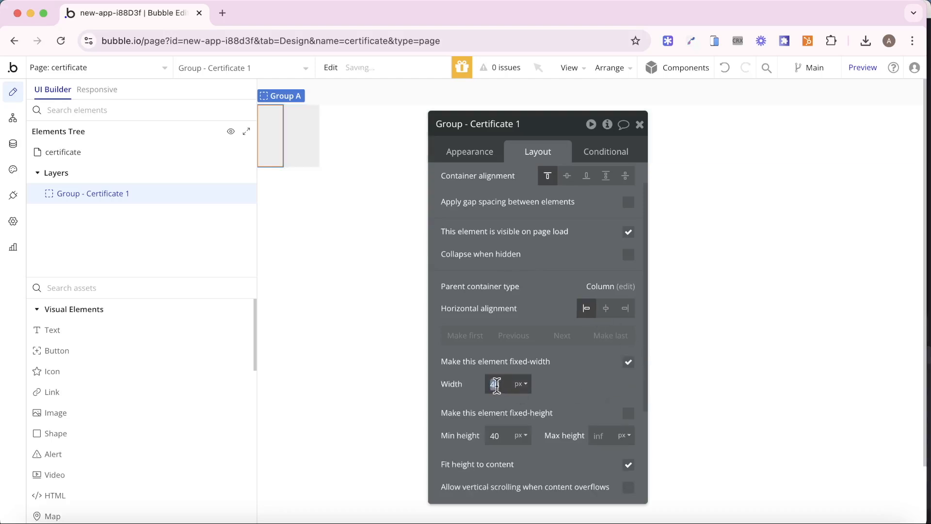
type("820")
left_click(628, 413)
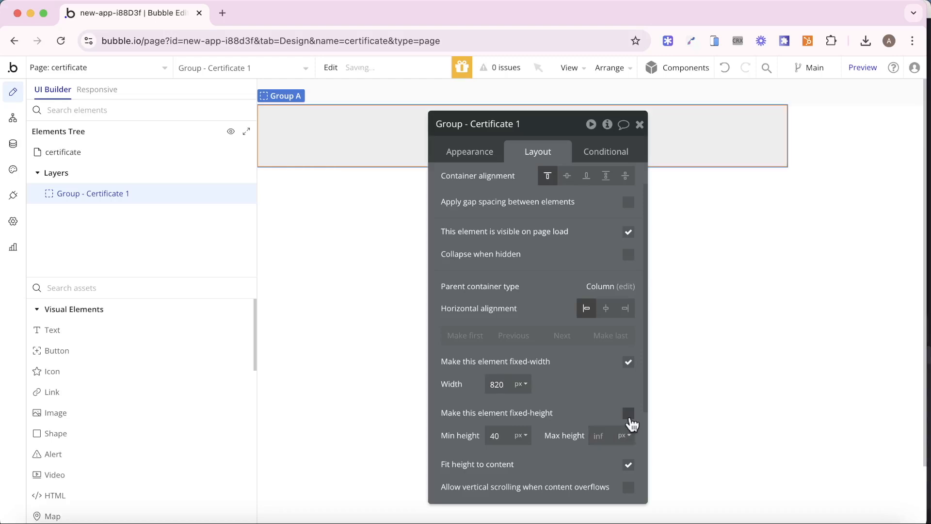
double_click(494, 436)
type("575")
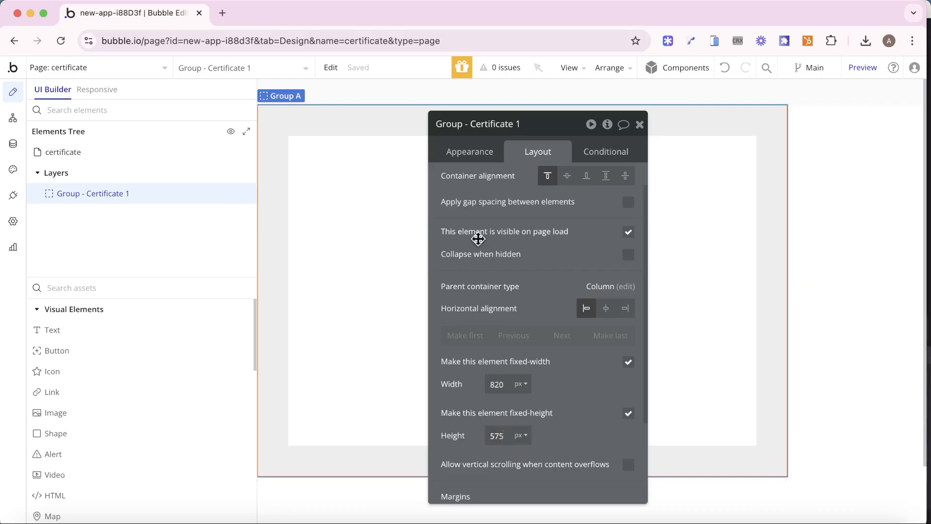
- Apply the Group - No Padding style to the group
left_click(483, 155)
left_click(560, 293)
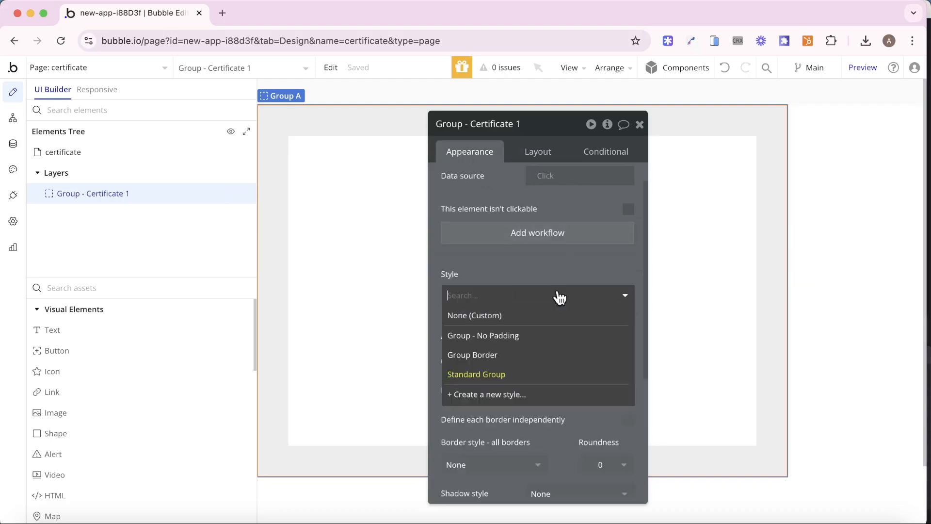
left_click(541, 336)
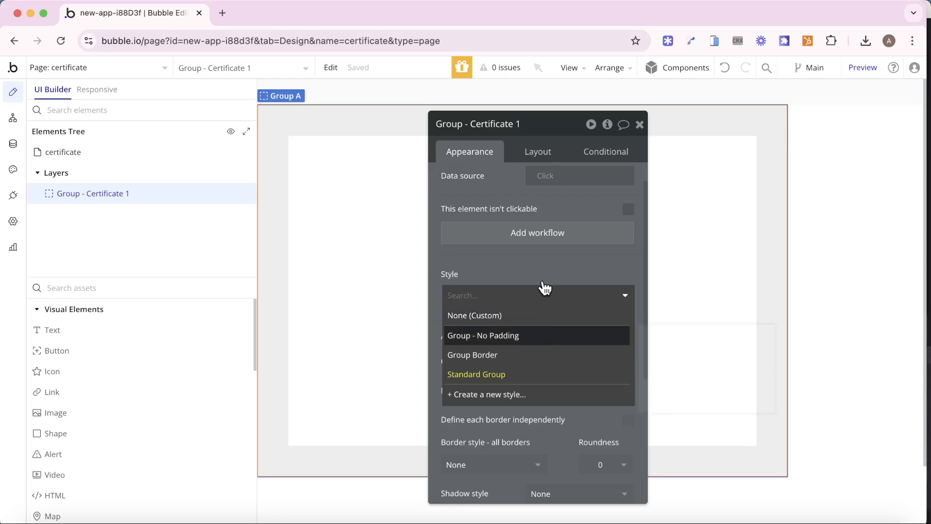
left_click(640, 125)
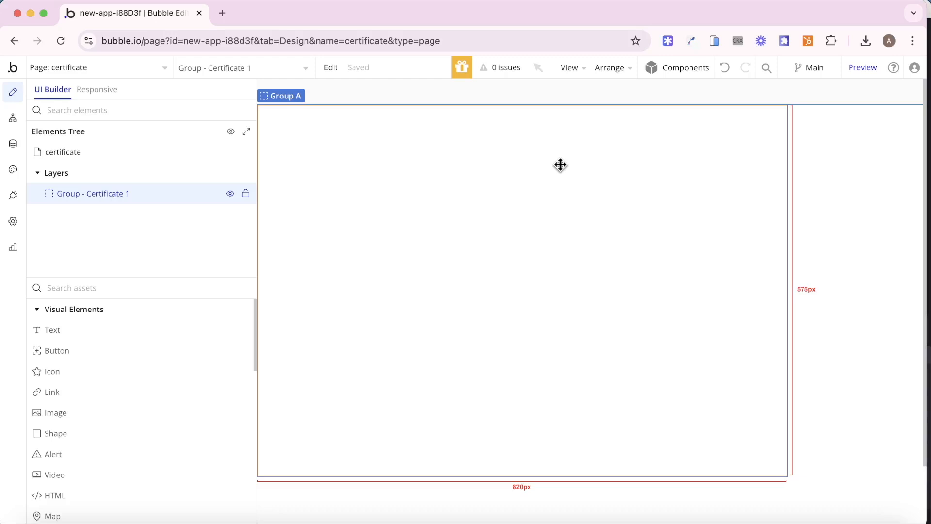
- Set Group - Certificate 1's background to Image and upload the Certificate of Achievement template
double_click(560, 165)
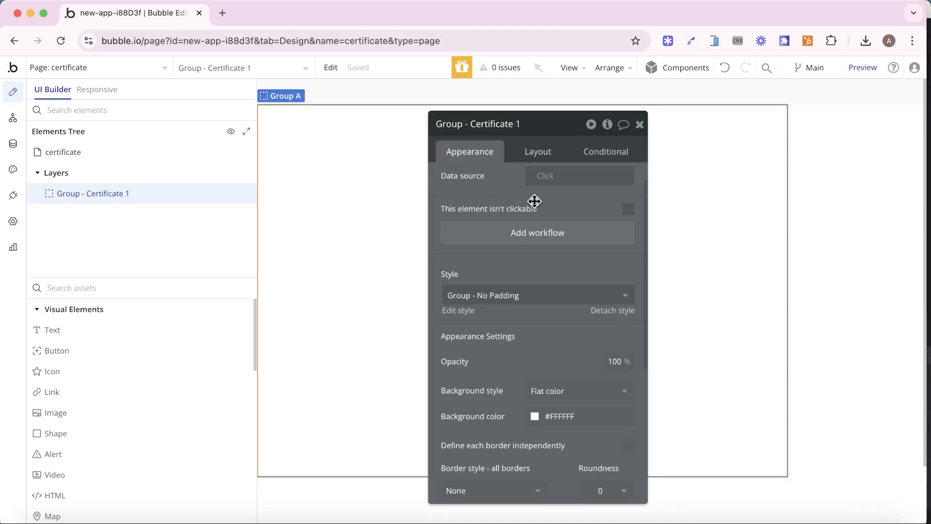
scroll(534, 200, "down", 3)
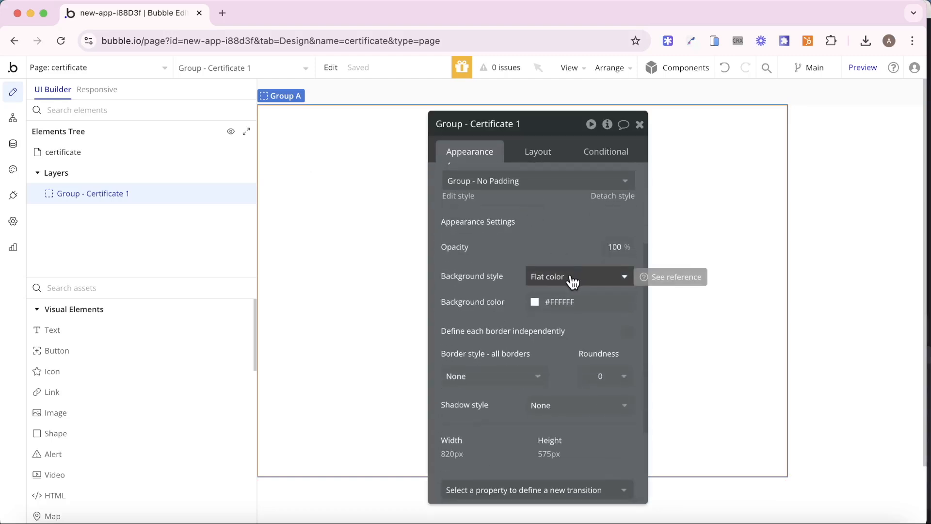
left_click(572, 281)
left_click(561, 378)
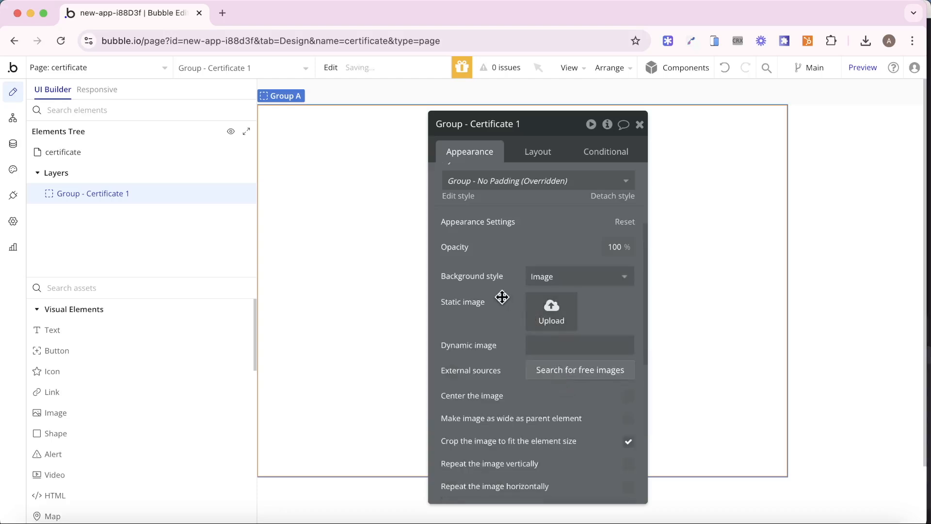
scroll(502, 297, "down", 1)
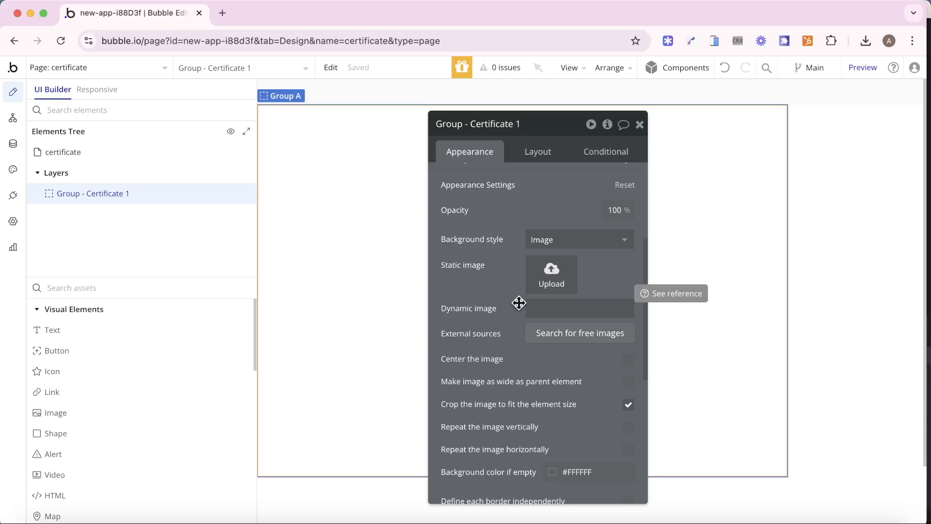
left_click(639, 124)
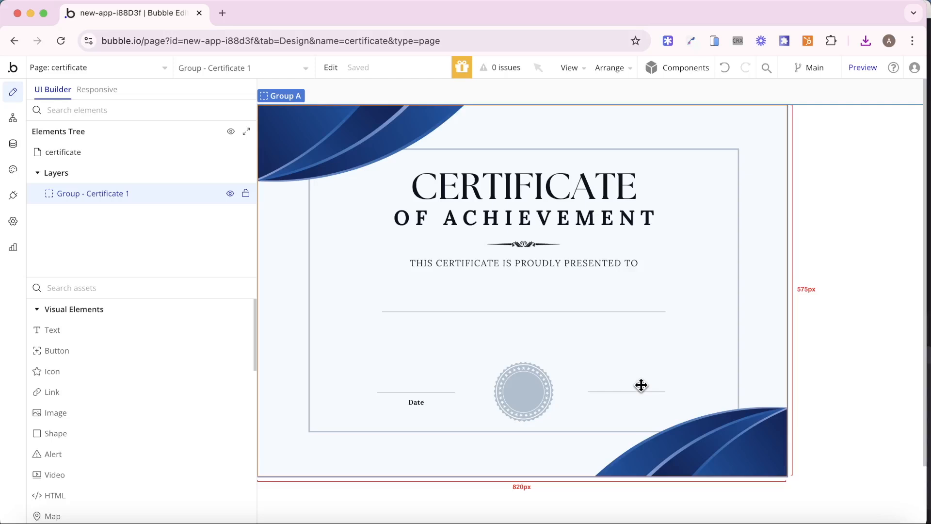
- Change the certificate group's container layout so its children align freely
double_click(636, 319)
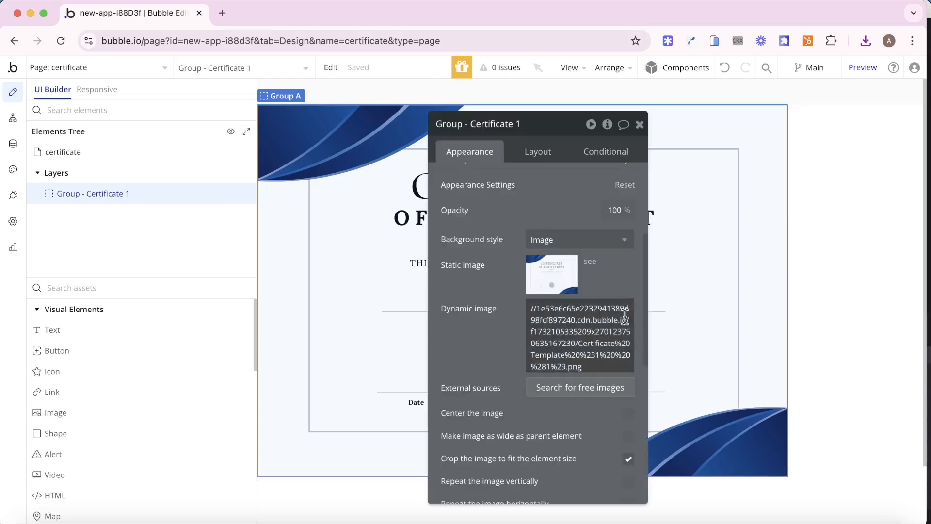
left_click(539, 153)
scroll(535, 168, "up", 3)
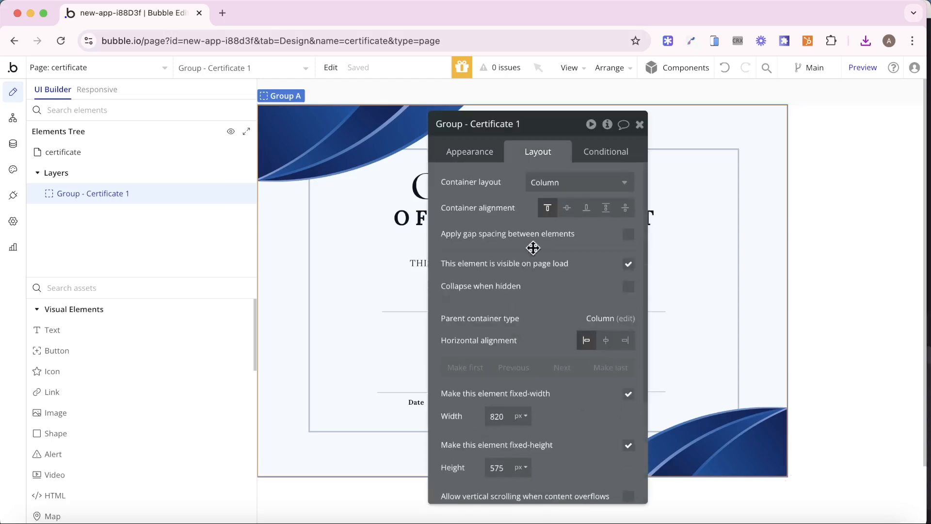
left_click(551, 183)
left_click(578, 242)
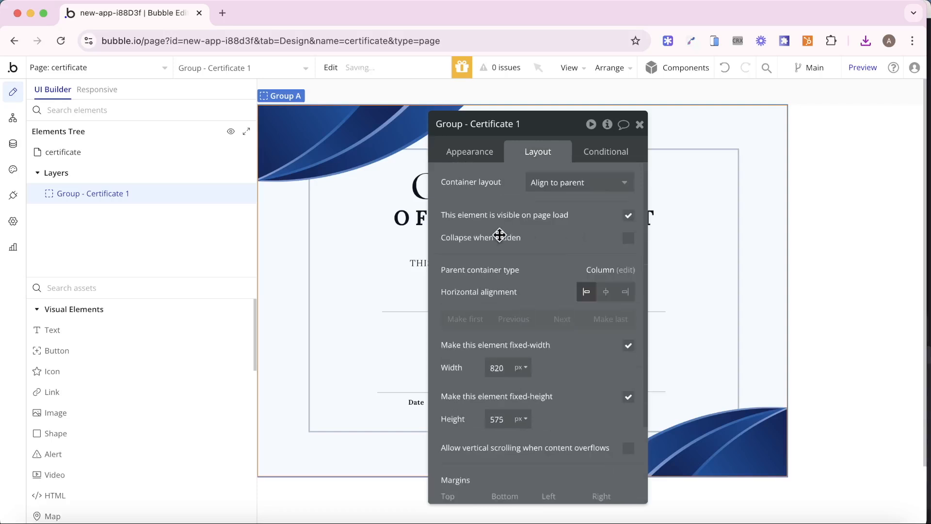
- Add a centred text showing Current page's Certificate's Name (Awardee)
left_click_drag(47, 330, 433, 298)
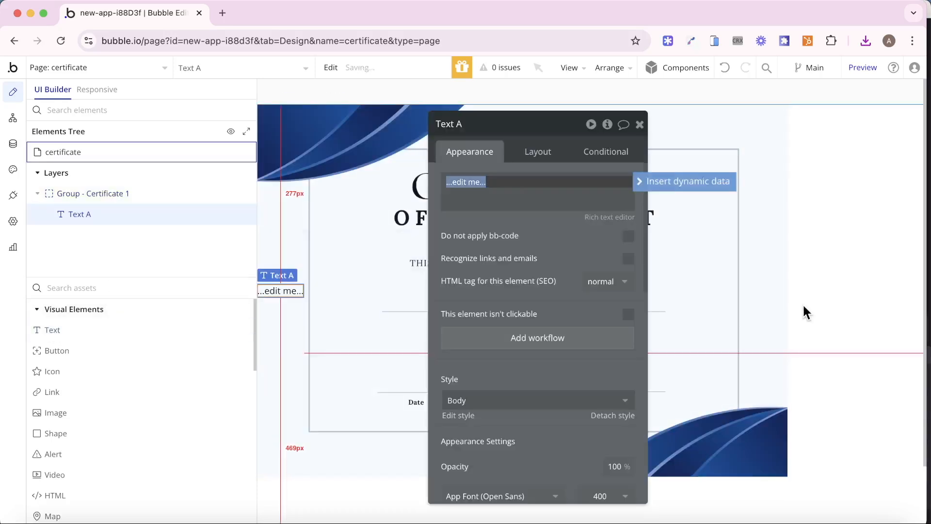
left_click(530, 152)
left_click(540, 270)
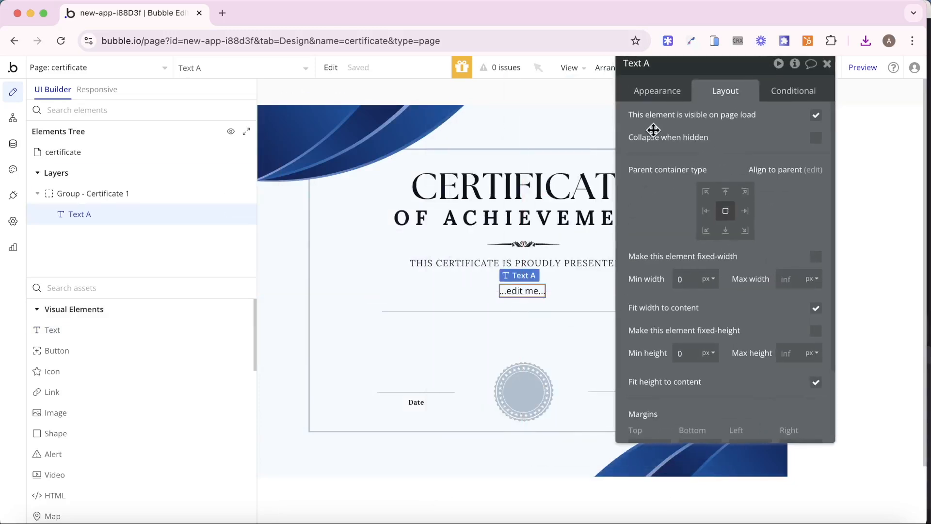
left_click(658, 93)
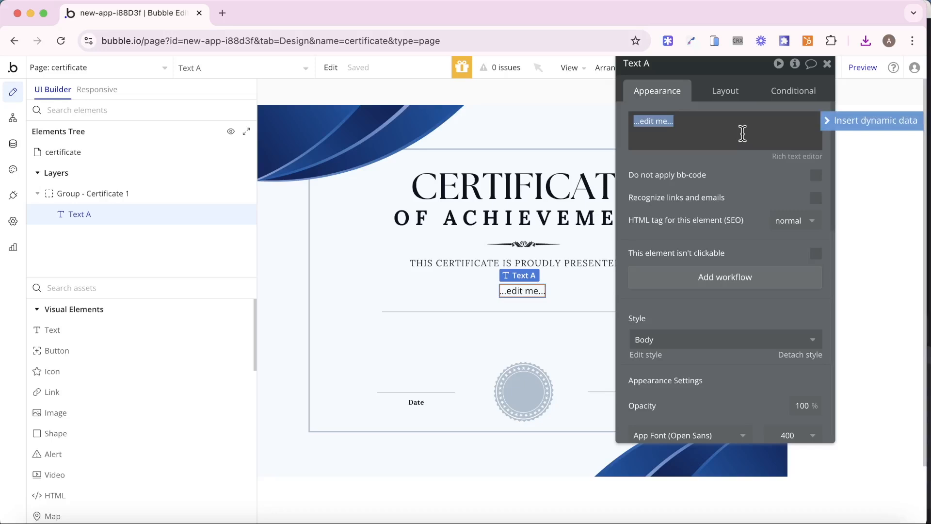
key("BackSpace")
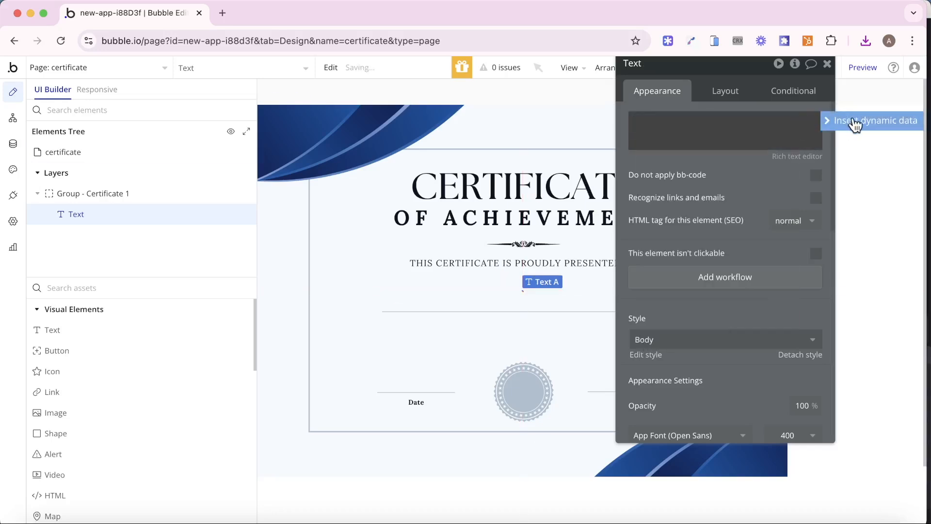
left_click(855, 125)
left_click(712, 208)
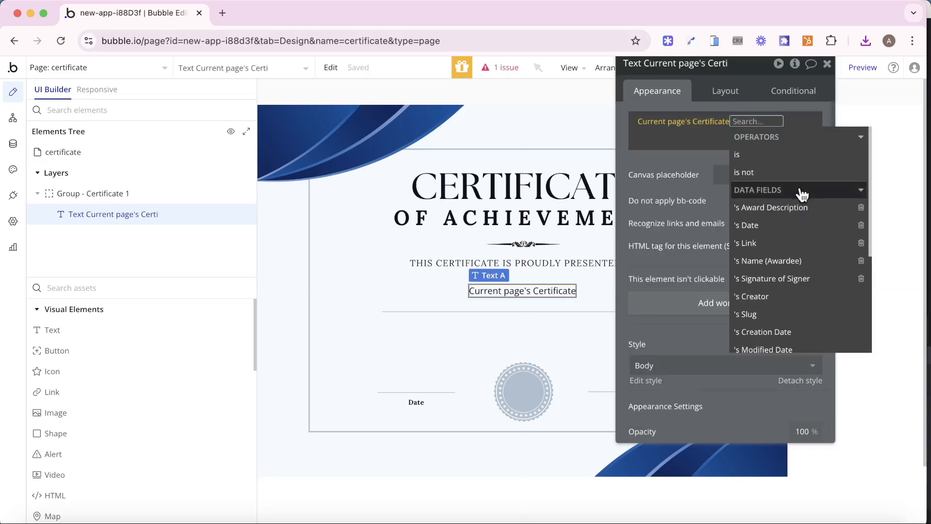
left_click(802, 261)
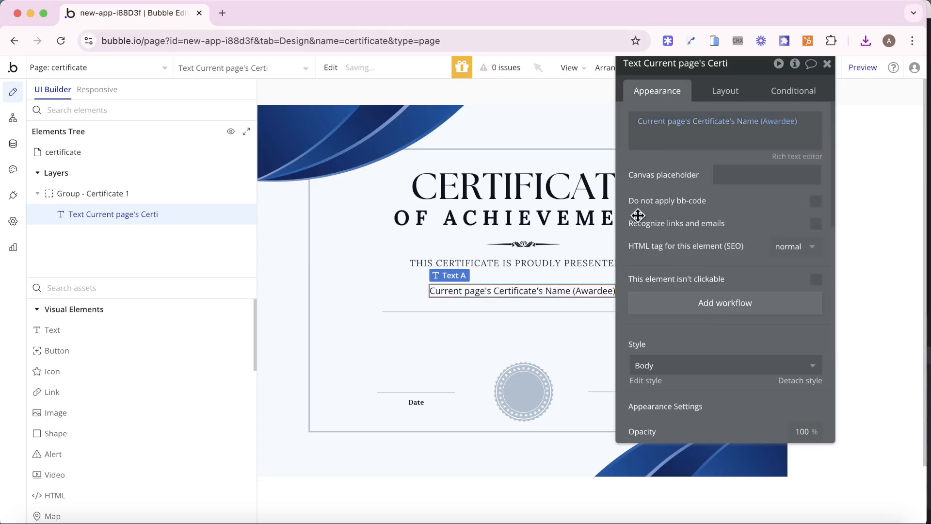
left_click_drag(638, 215, 758, 209)
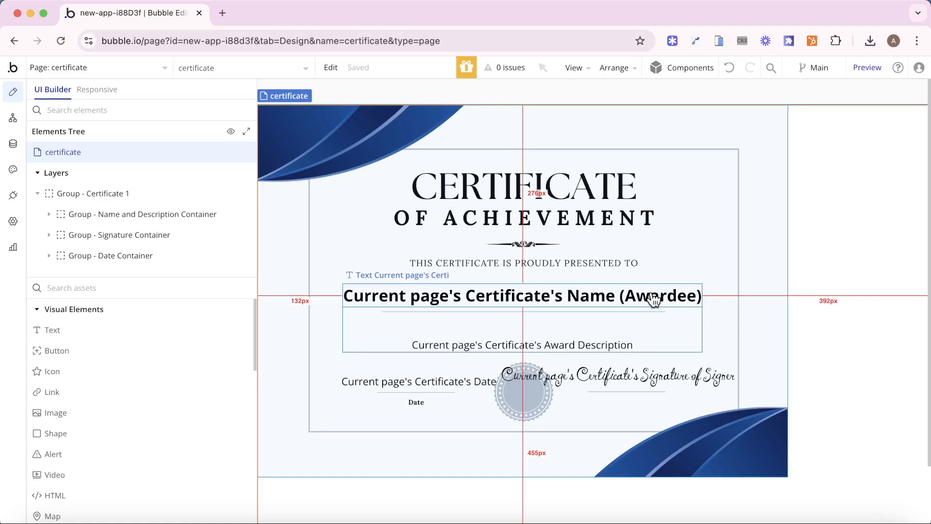
- Check the award description and date texts and the group holding the date
left_click(583, 342)
left_click(420, 381)
left_click(586, 381)
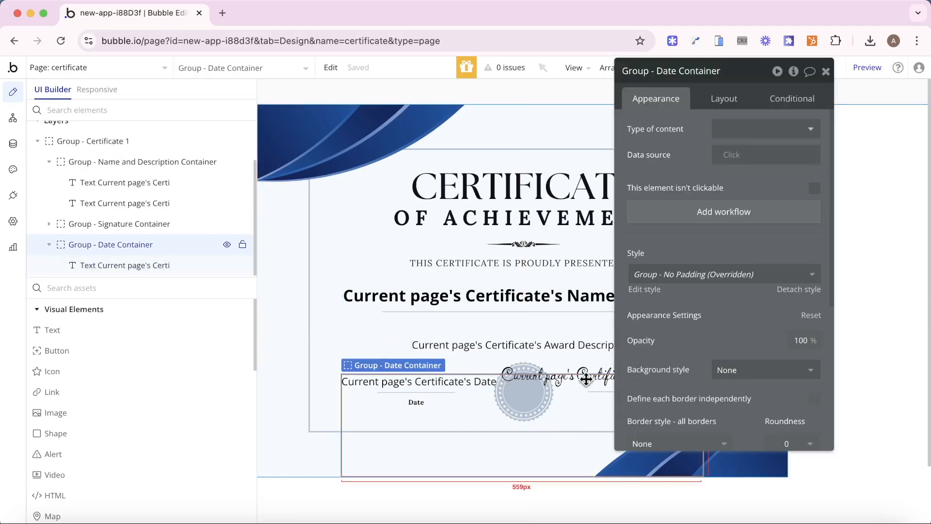
left_click(827, 72)
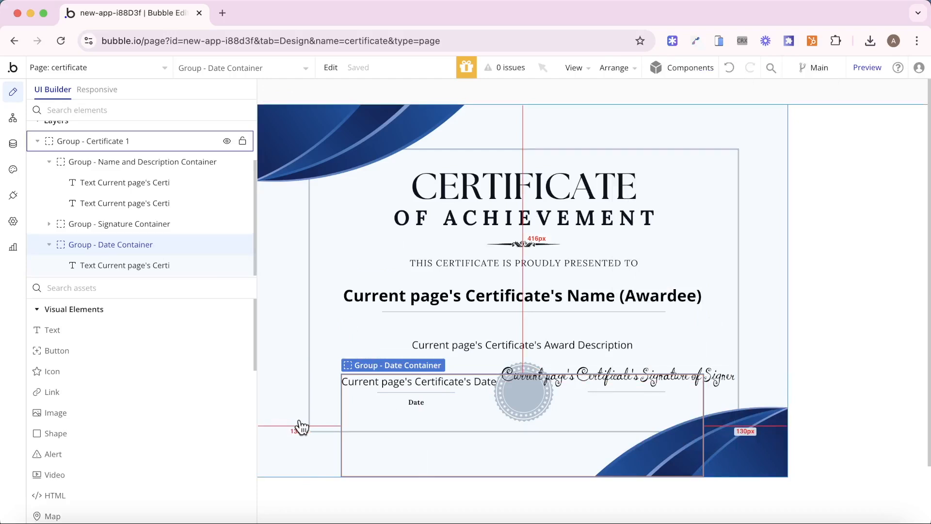
- Review the signature text's font, keeping Ingrid Darling at 30 px
left_click(722, 377)
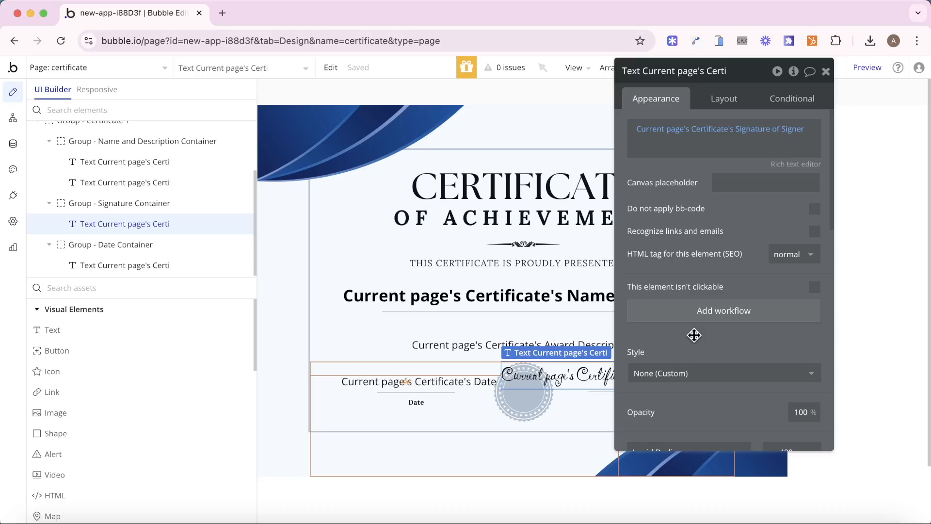
scroll(694, 335, "down", 5)
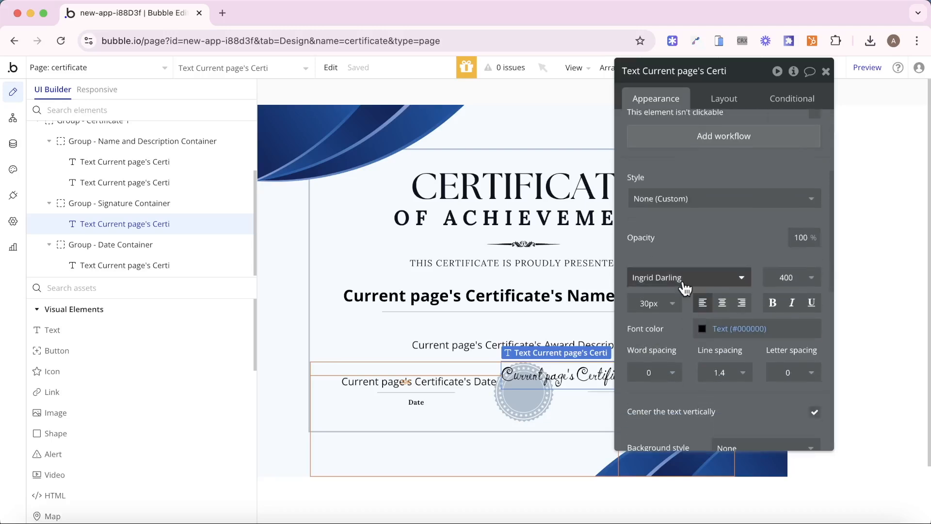
left_click(685, 288)
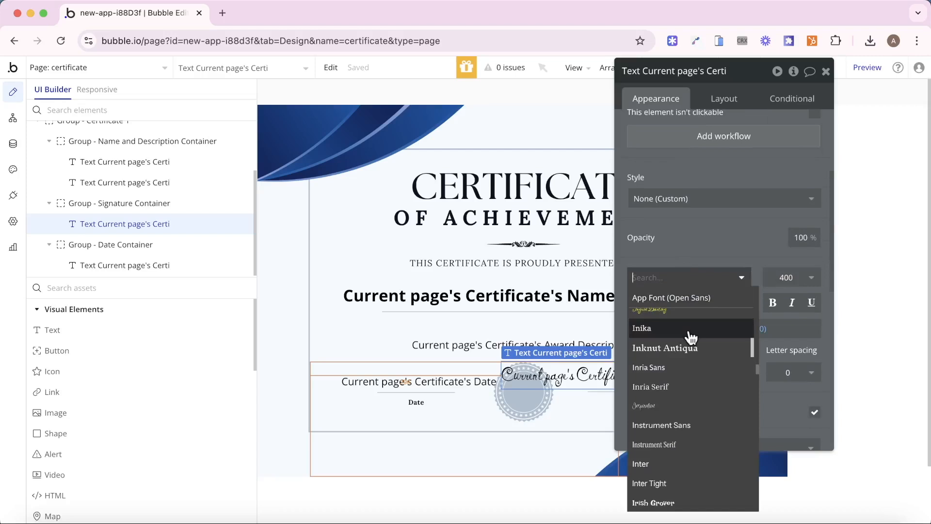
scroll(691, 338, "up", 1)
left_click(712, 229)
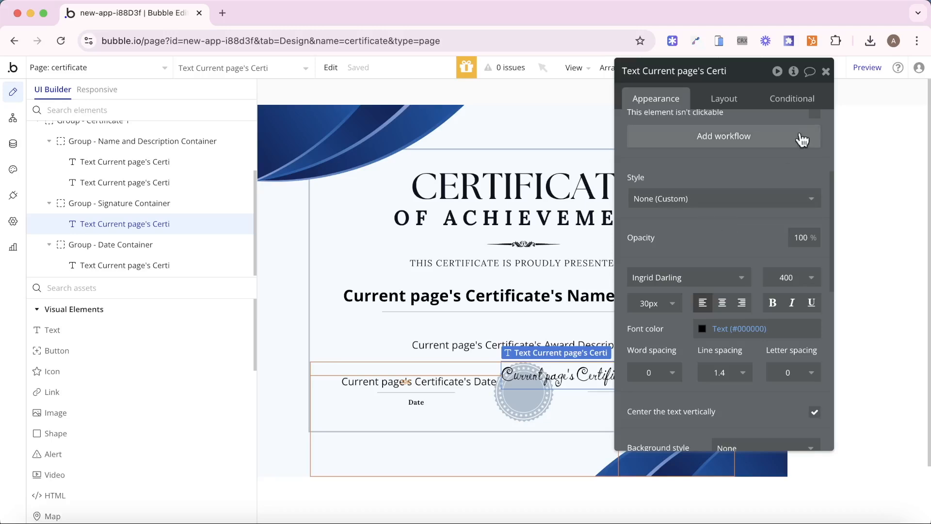
- Add a 'When Button Create is clicked' workflow to the index page's Create button
left_click(826, 71)
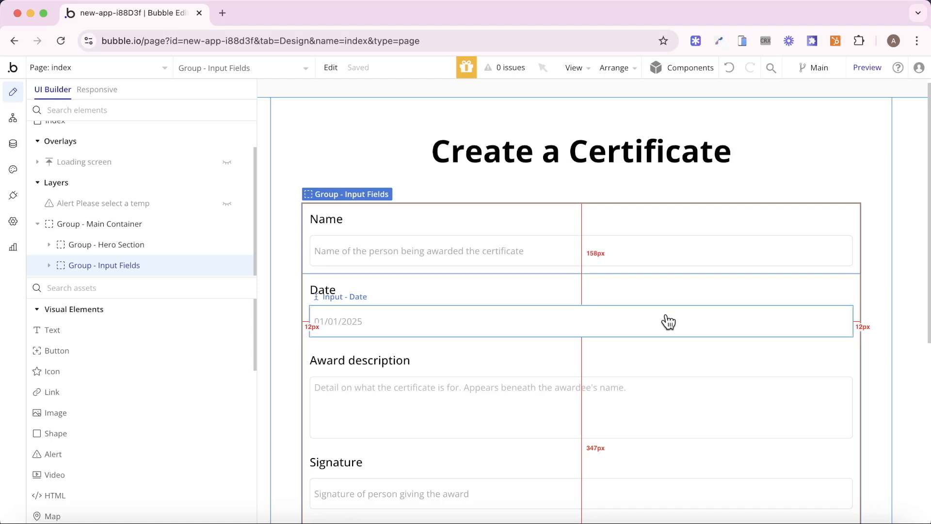
scroll(669, 322, "down", 3)
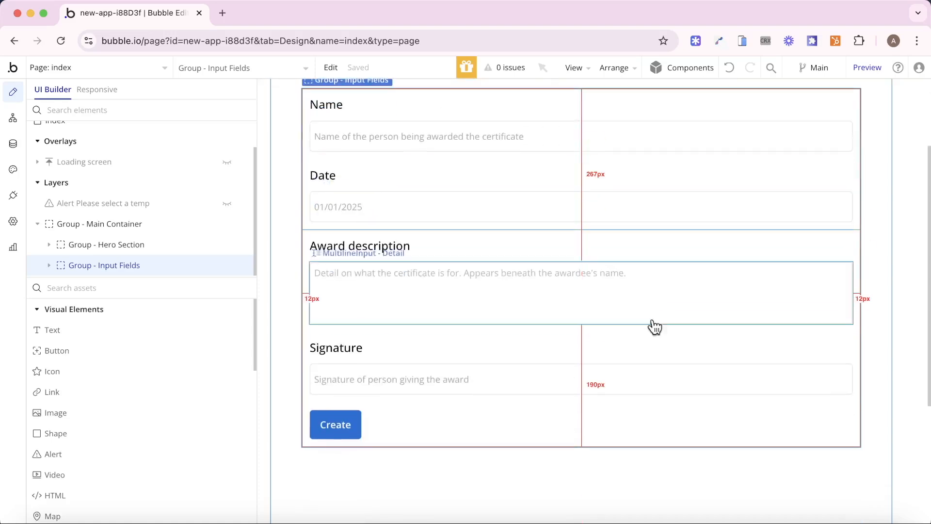
double_click(337, 430)
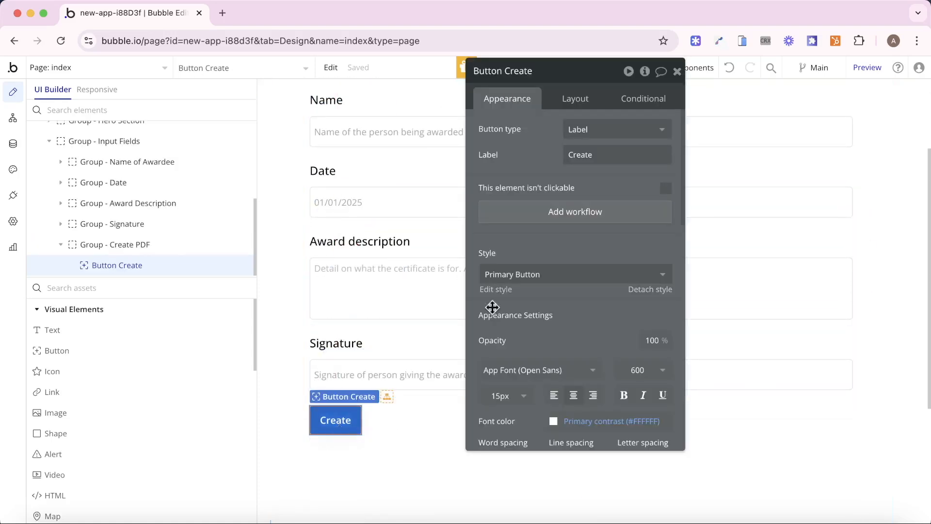
left_click(575, 211)
- Add a 'Create a new thing' action of type Certificate with all its fields
left_click(158, 244)
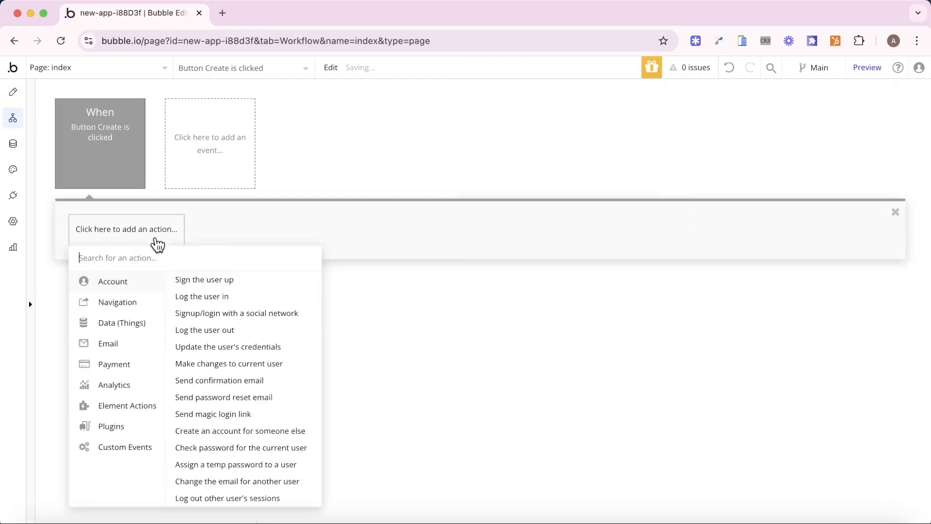
type("creat")
left_click(152, 300)
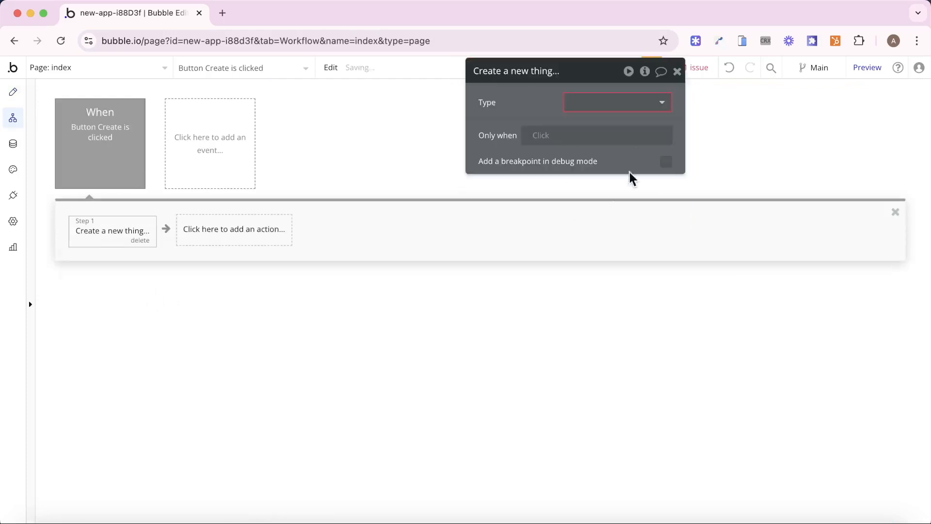
left_click(647, 104)
left_click(623, 140)
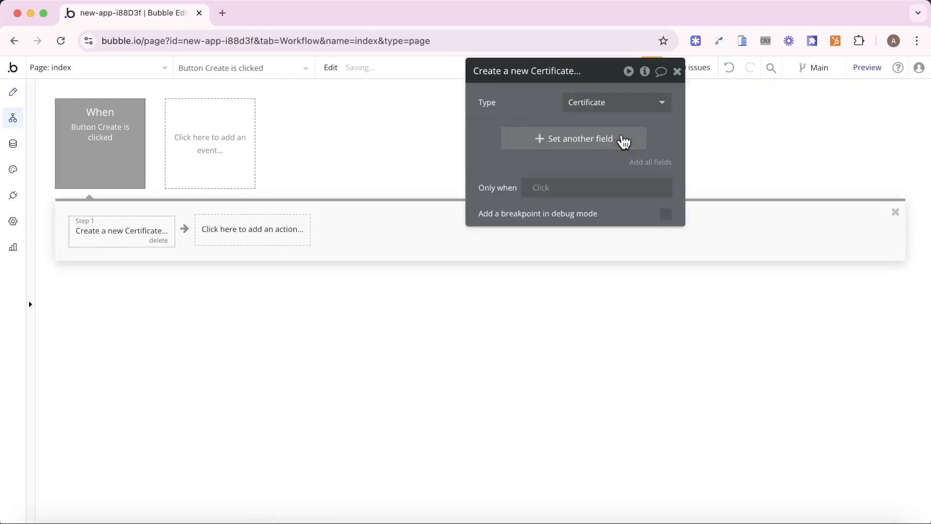
left_click(649, 166)
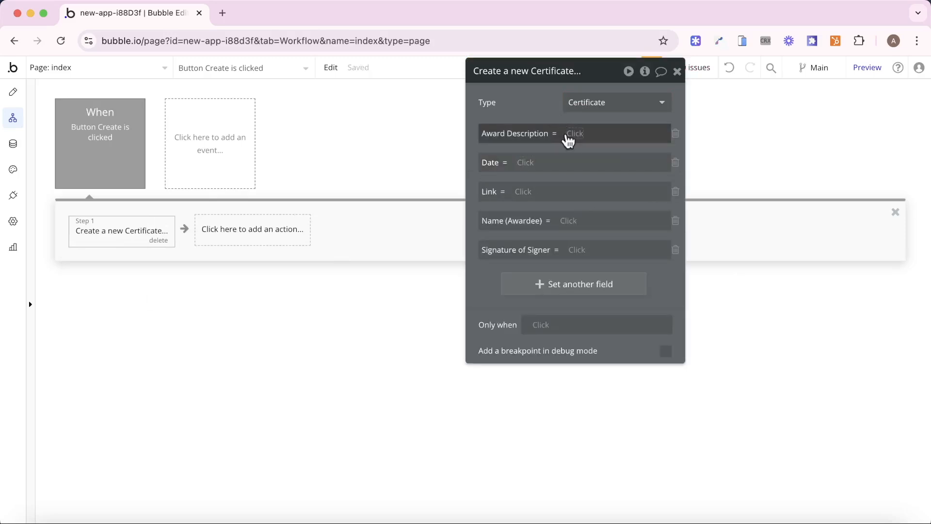
- Set Award Description to the MultilineInput - Detail's value
left_click(568, 134)
type("inp")
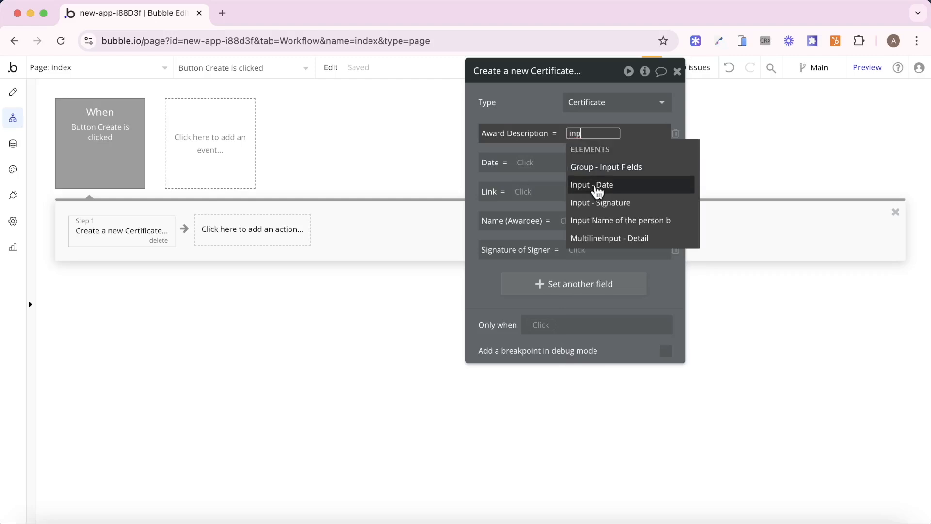
left_click(13, 91)
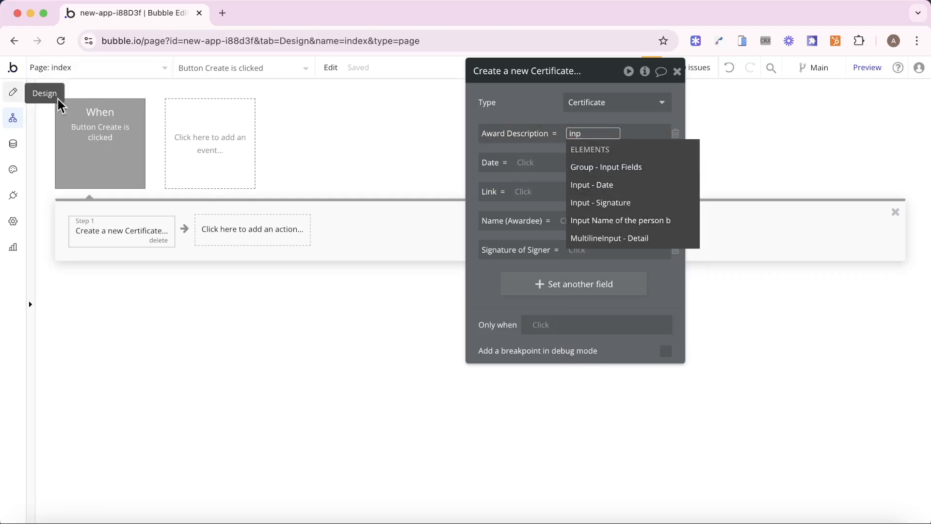
left_click(368, 272)
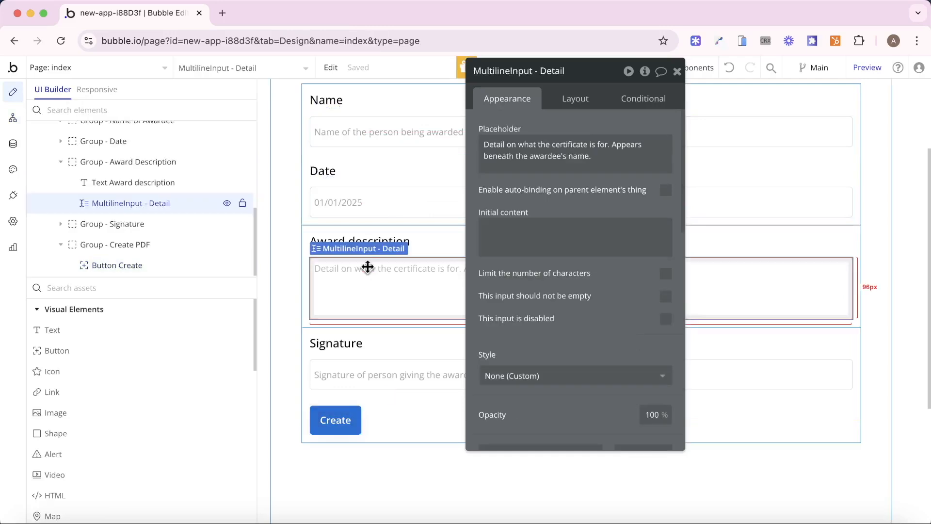
left_click(13, 118)
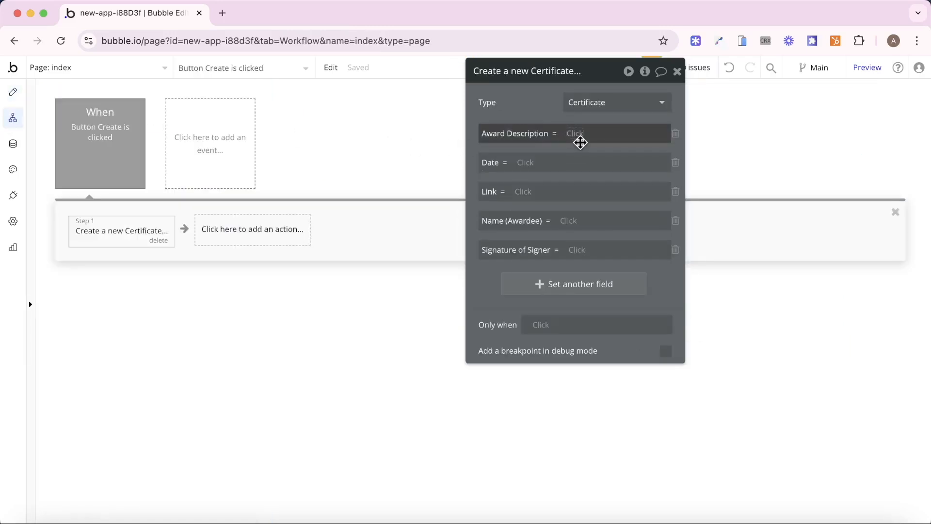
left_click(579, 136)
type("mul")
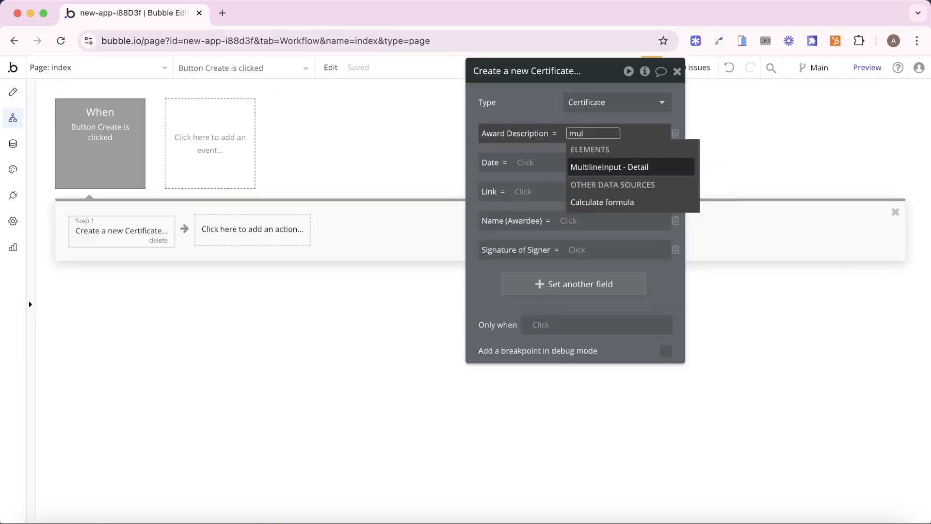
key("Return")
key("Return")
left_click(572, 123)
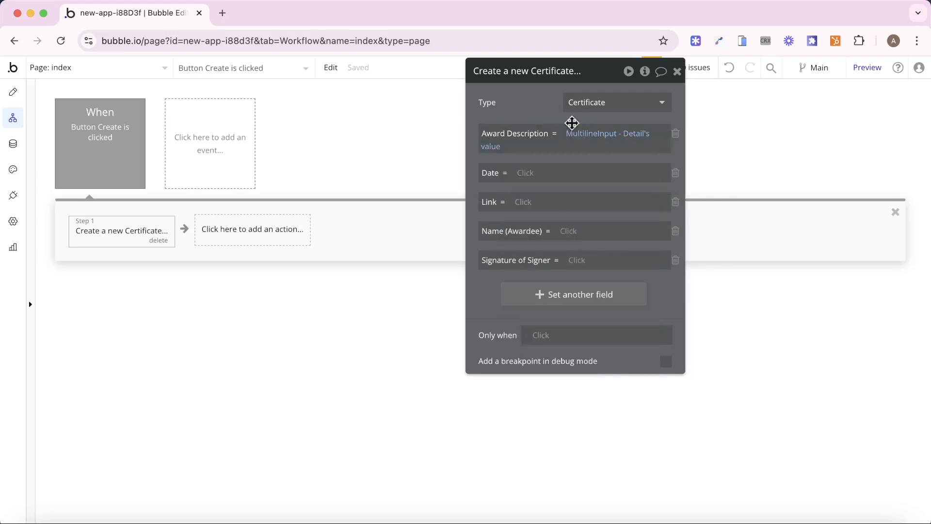
- Set Date to Input - Date's value and remove the Link field
left_click(527, 176)
type("inp")
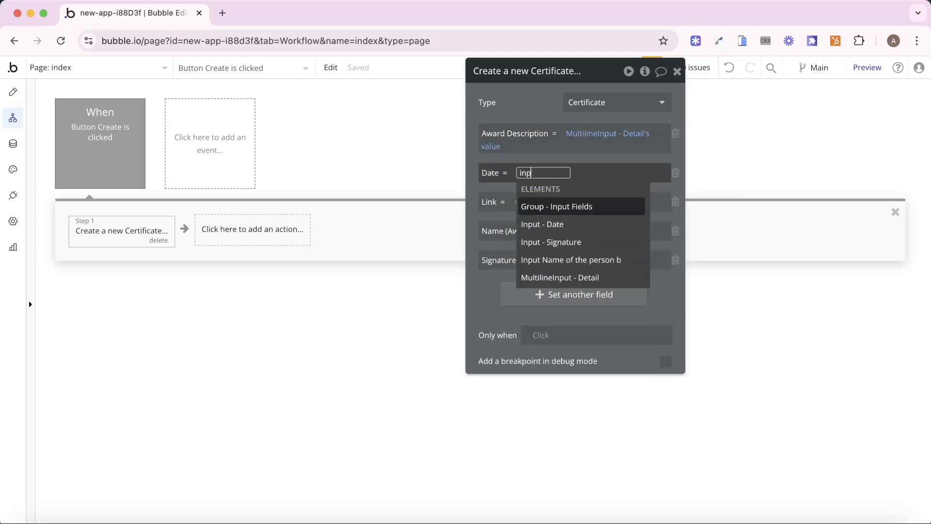
left_click(558, 223)
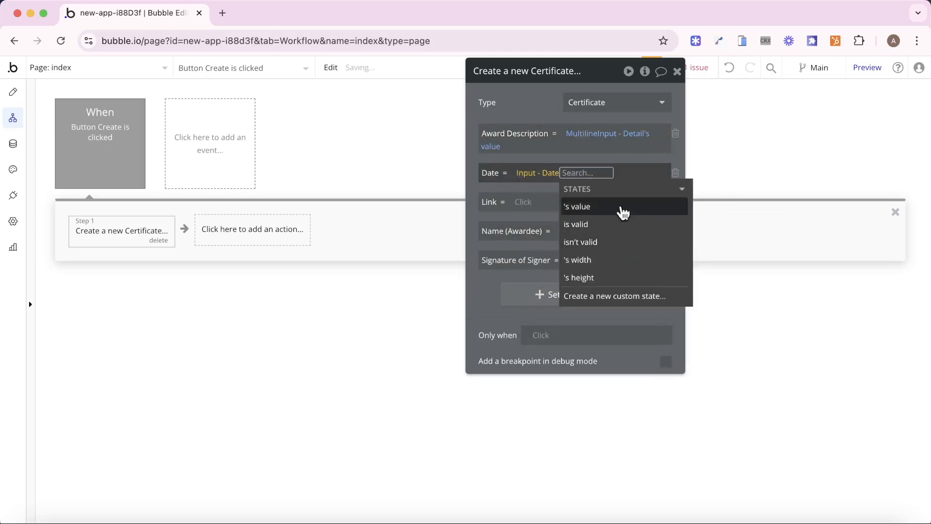
left_click(621, 207)
left_click(493, 216)
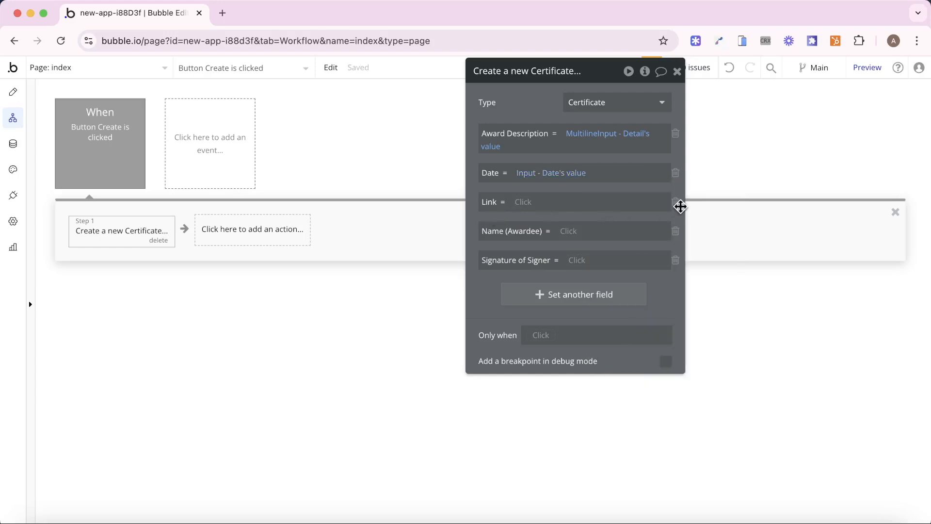
left_click(675, 202)
- Fill Name (Awardee) and Signature of Signer from their inputs, then preview the app
left_click(570, 202)
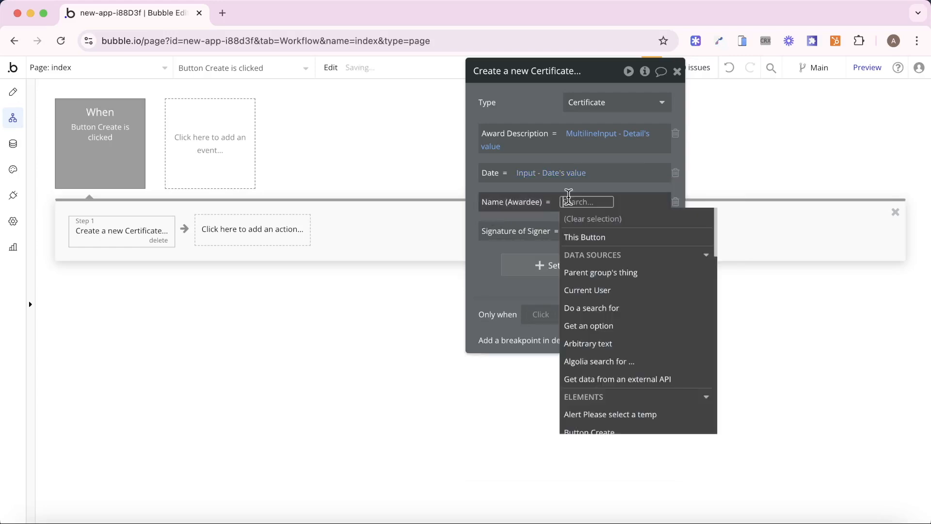
type("in")
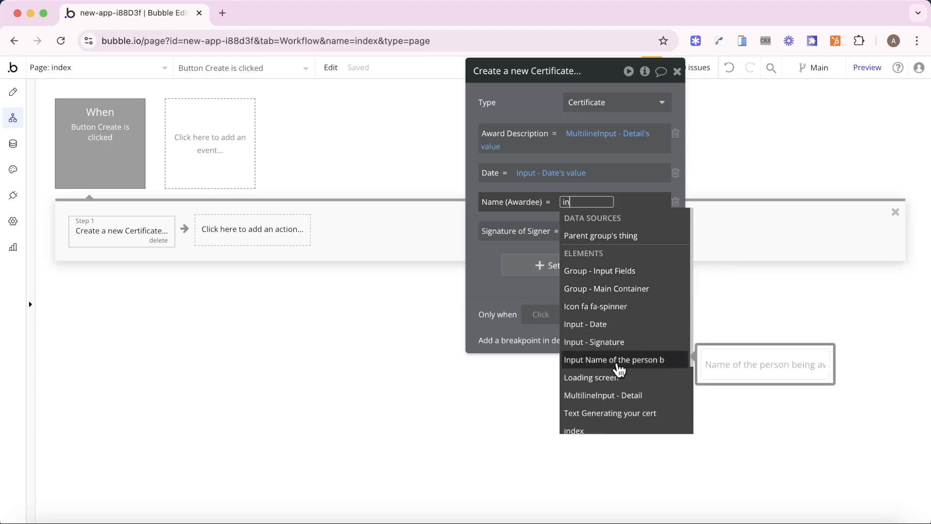
left_click(618, 364)
left_click(539, 248)
left_click(488, 274)
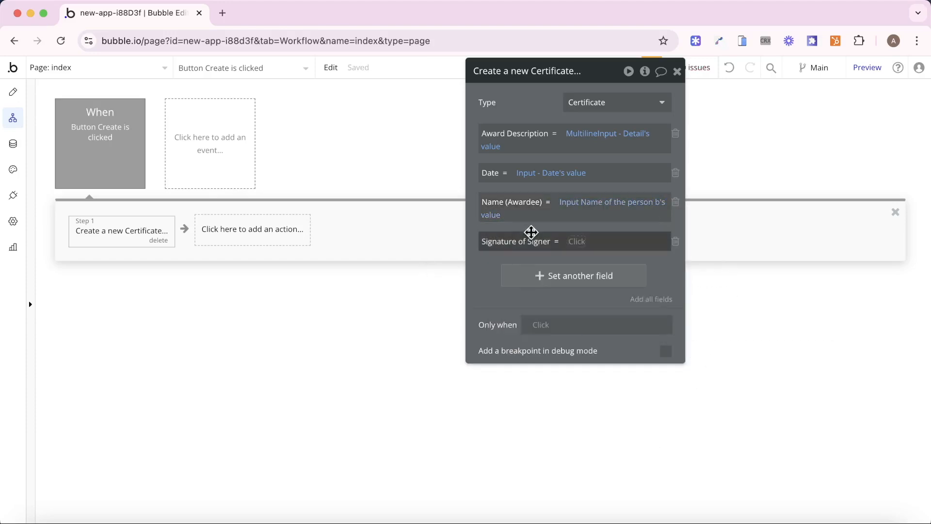
left_click(573, 238)
type("input")
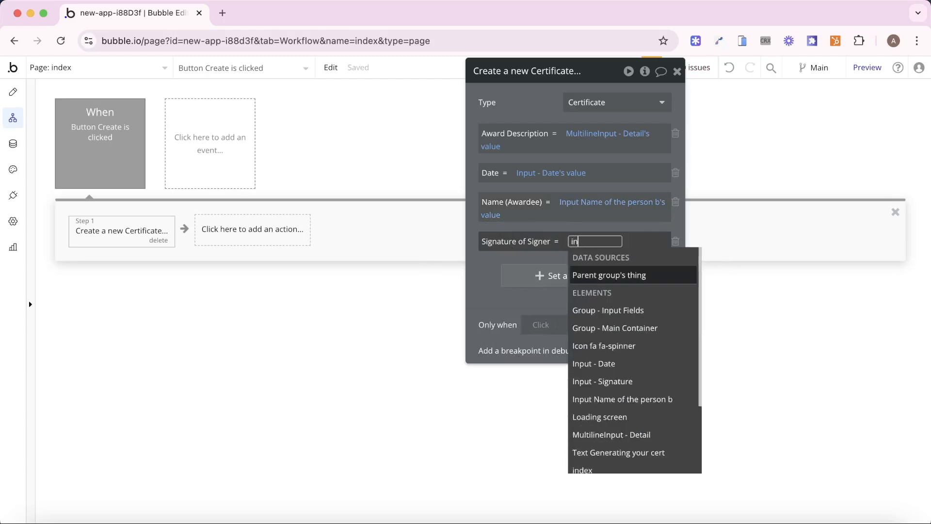
left_click(606, 311)
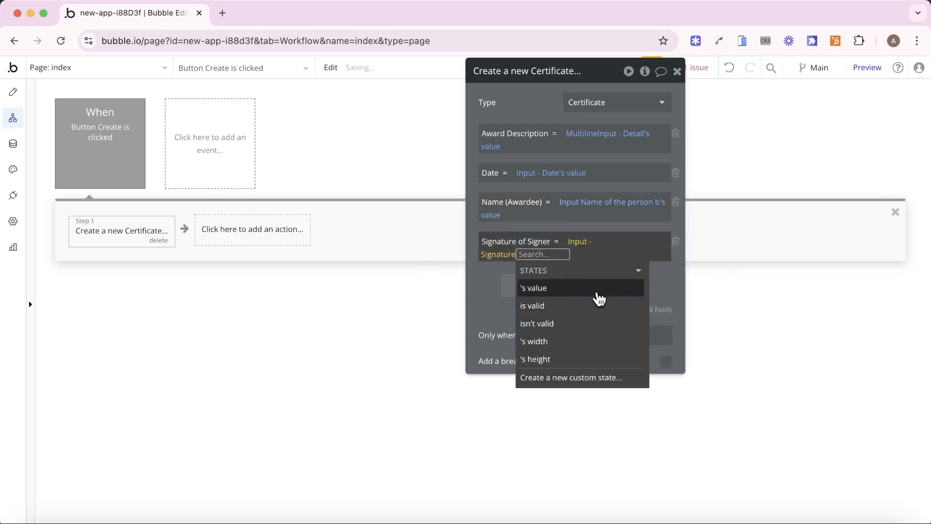
left_click(599, 289)
left_click(486, 302)
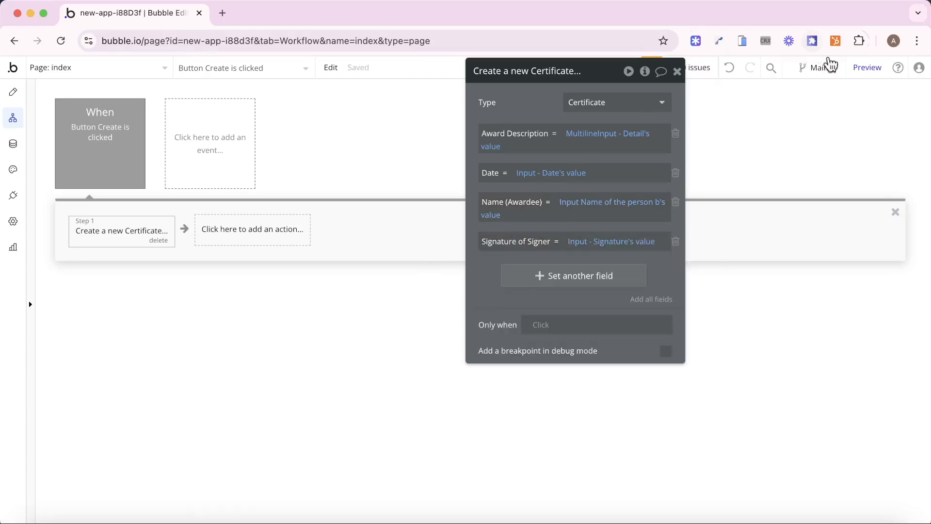
left_click(856, 68)
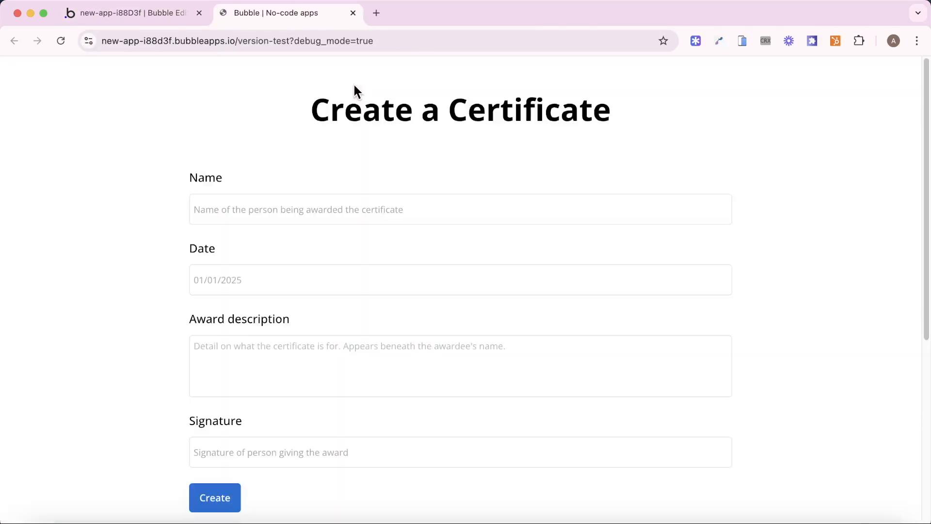
- Enter an awardee name, the description 'For excellence' and a signer's name in the preview form
scroll(426, 225, "down", 1)
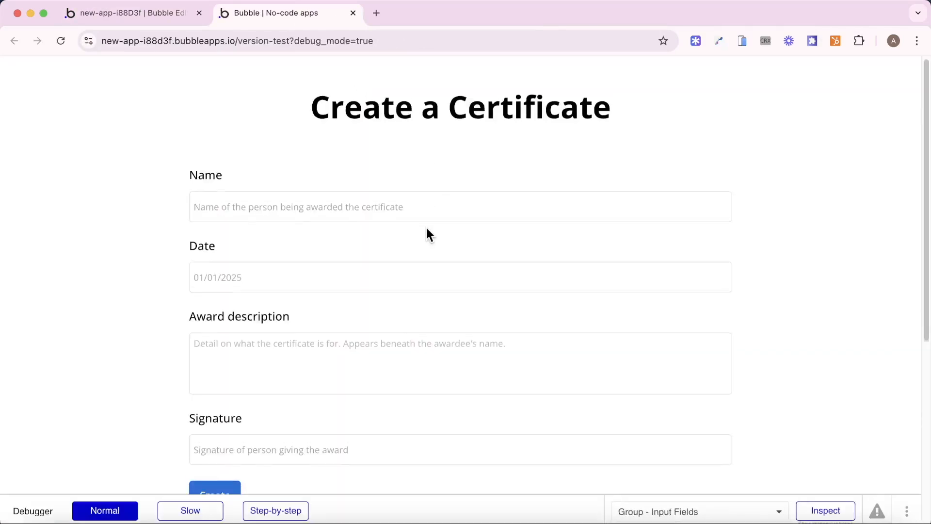
left_click(366, 189)
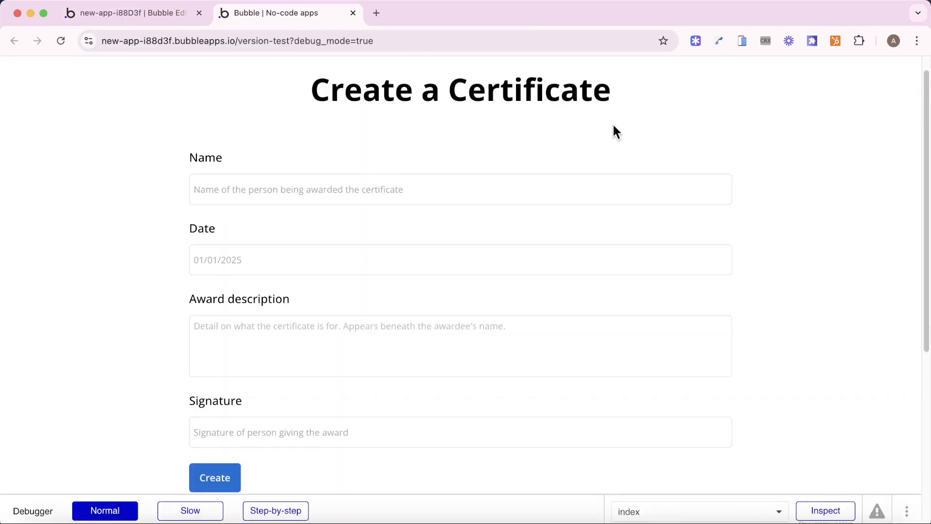
type("JO")
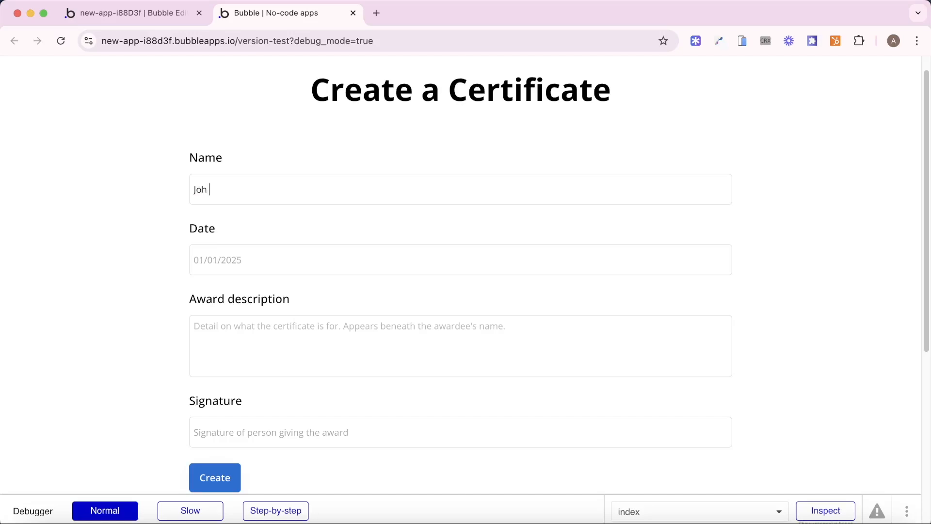
type("01.01.25")
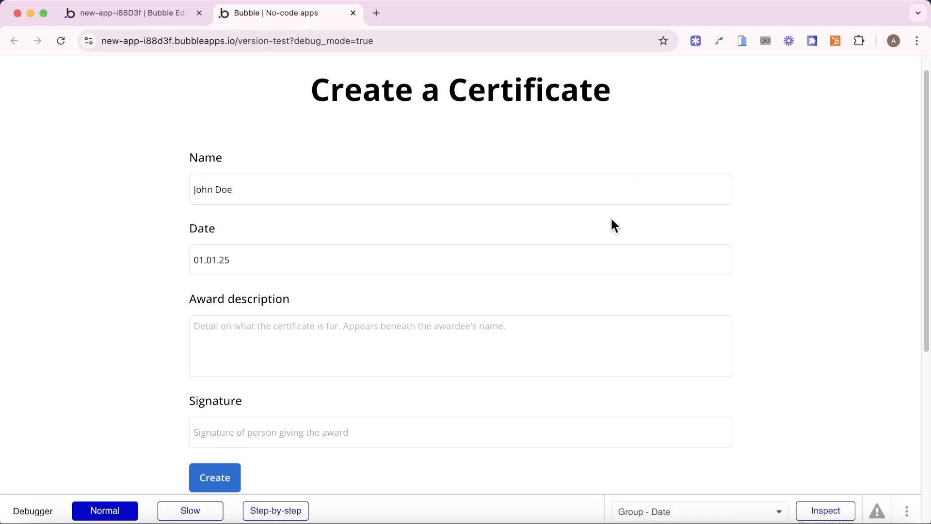
left_click(525, 326)
type("For exce")
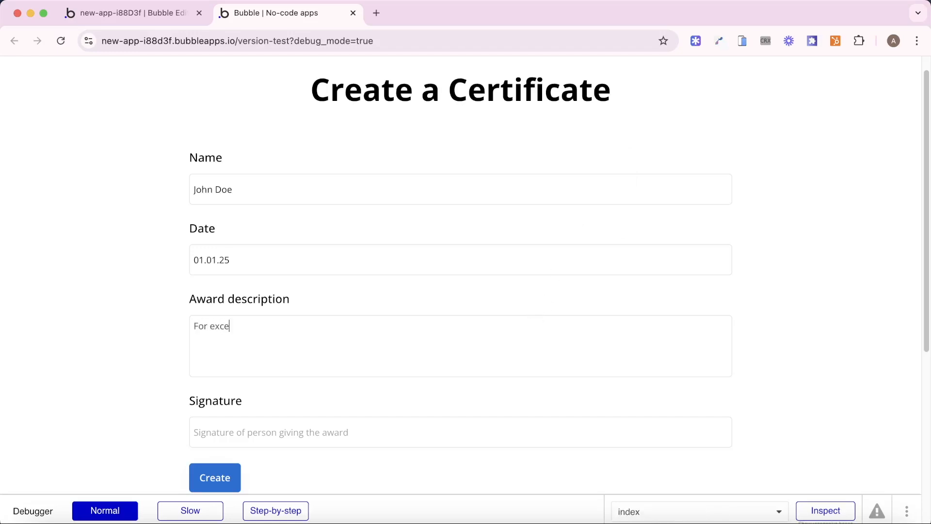
type("llence")
left_click(442, 430)
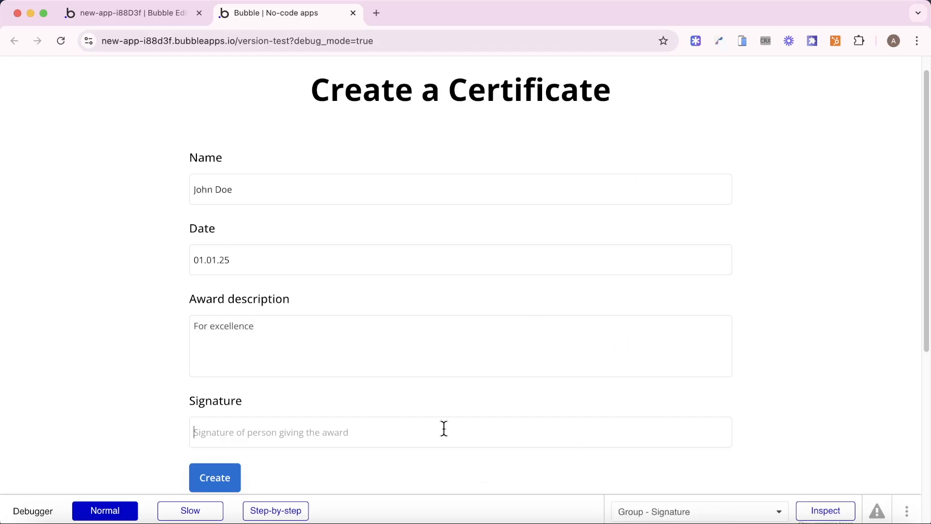
type("Mary Doe")
scroll(447, 426, "down", 2)
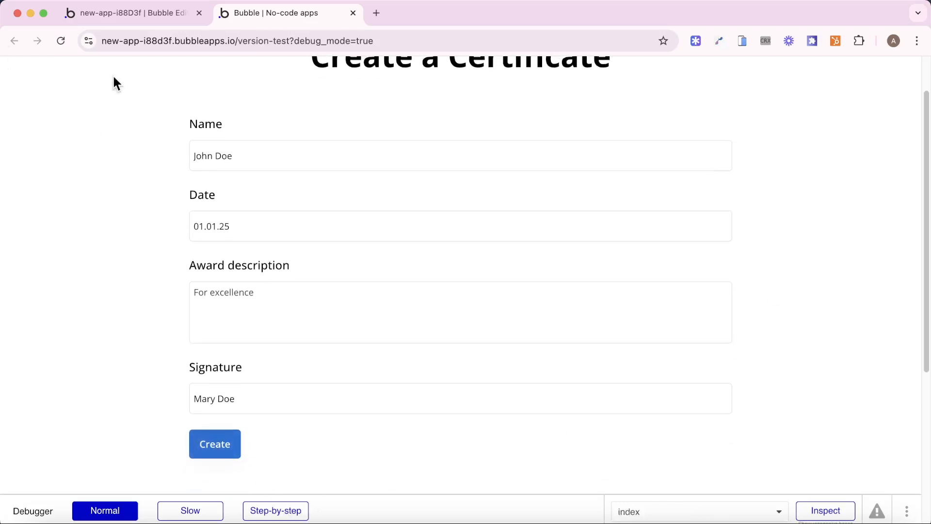
- Open the newest entry in App data > All Certificates for editing
left_click(128, 14)
left_click(13, 144)
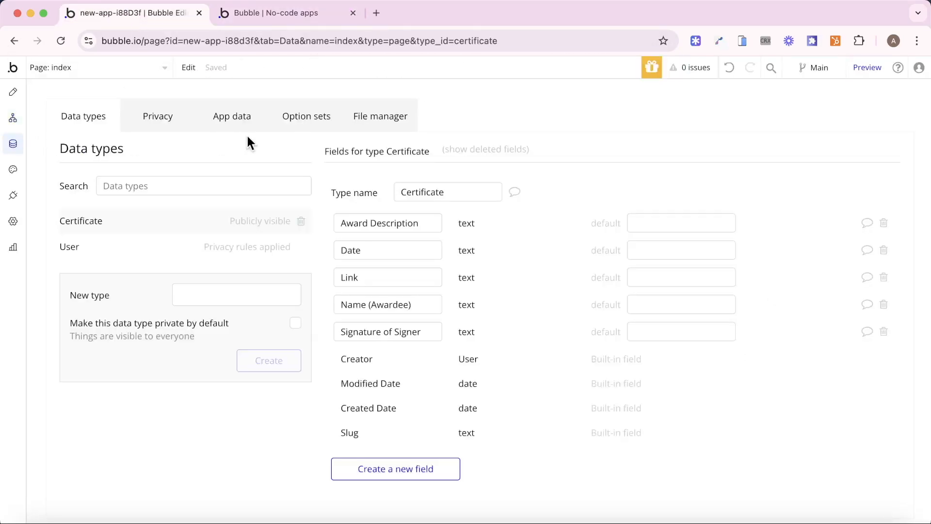
left_click(216, 122)
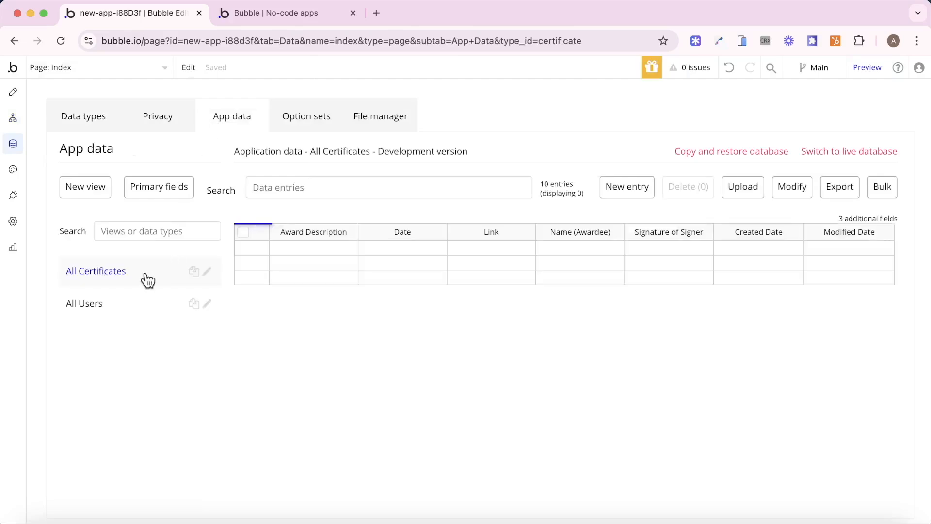
left_click(261, 248)
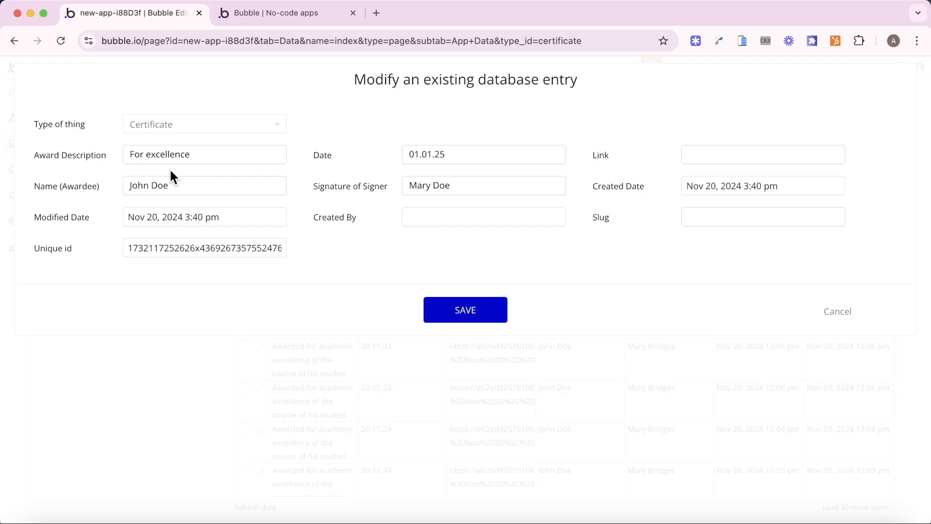
- Change the preview address to load the /certificate page
left_click(284, 15)
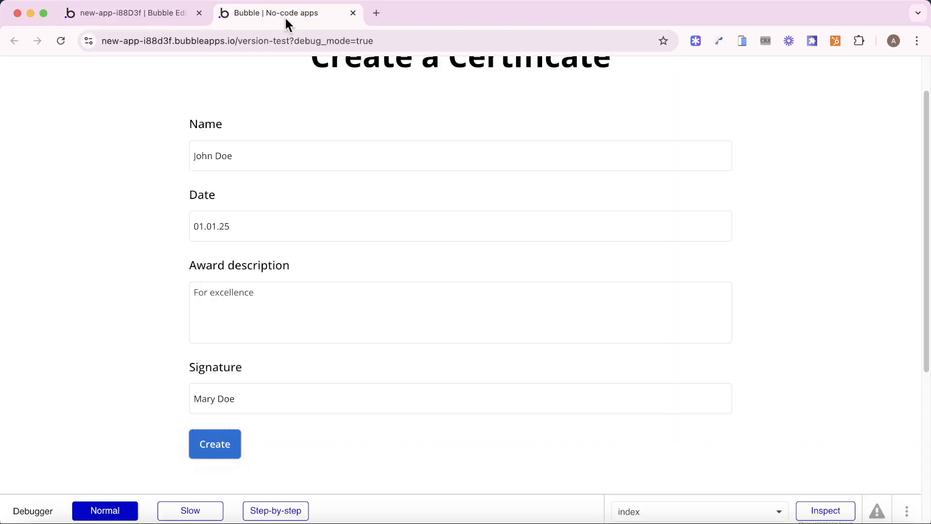
left_click(371, 44)
key("Right")
key("alt+shift+Left")
key("alt+shift+Left")
key("alt+shift+Left")
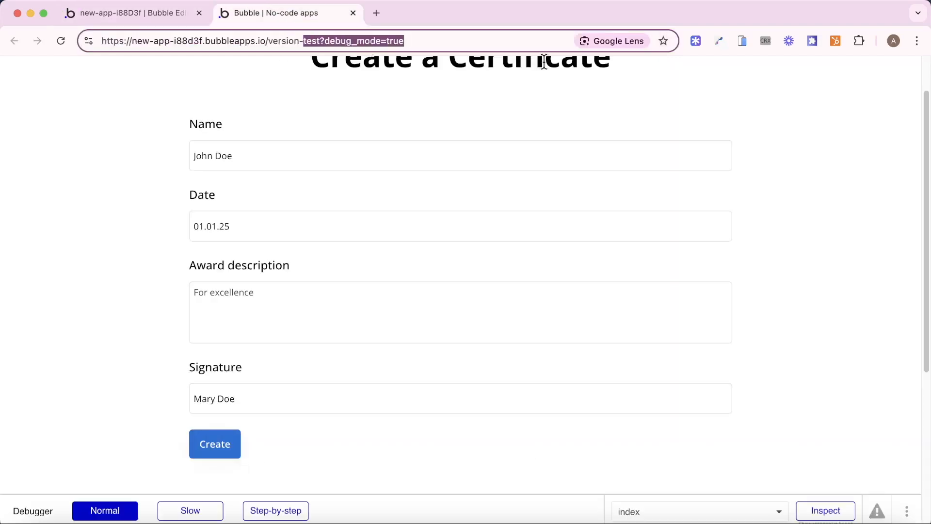
key("alt+shift+Right")
type("/cert")
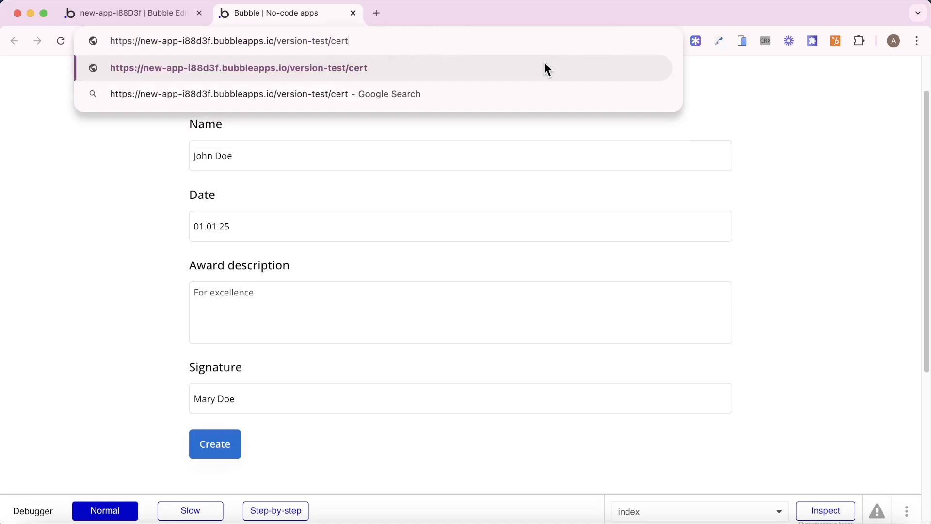
type("ificate")
key("Return")
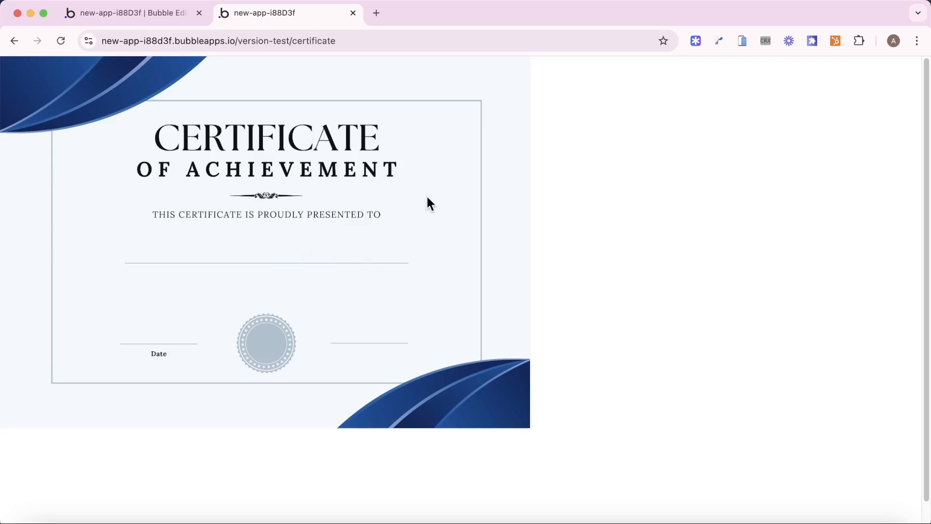
- Copy the new entry's Unique id and load /certificate/<id> in the preview
left_click(178, 19)
double_click(170, 247)
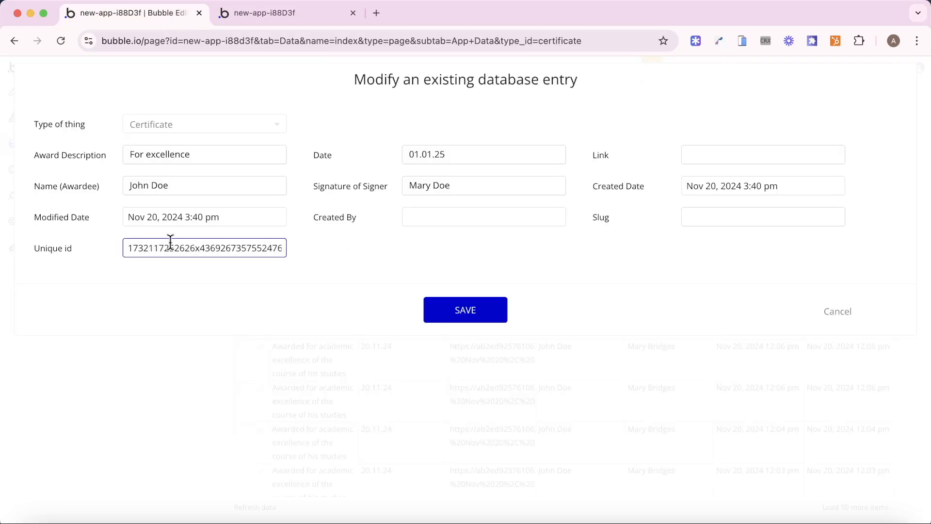
left_click(260, 20)
left_click(357, 39)
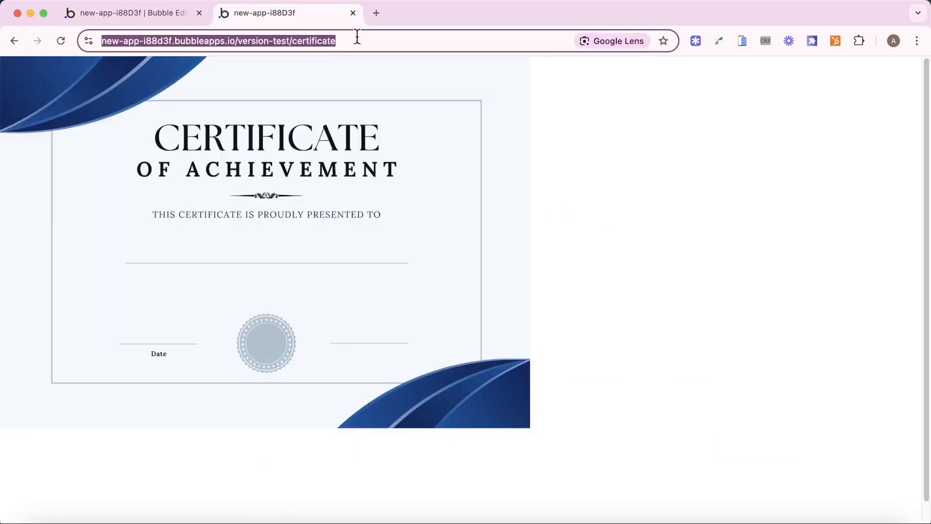
key("Right")
type("/")
key("super+v")
key("Return")
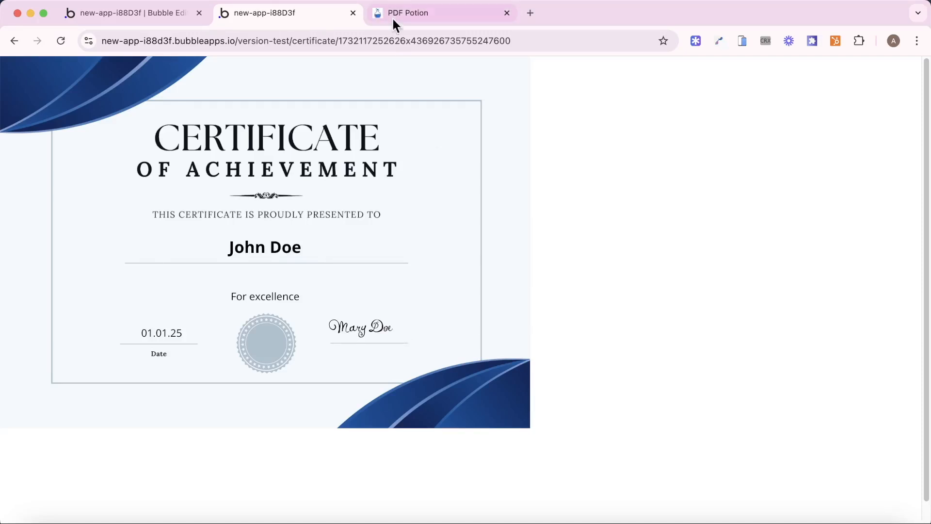
- Close the certificate entry without changes and go to the app's Plugins section
left_click(453, 16)
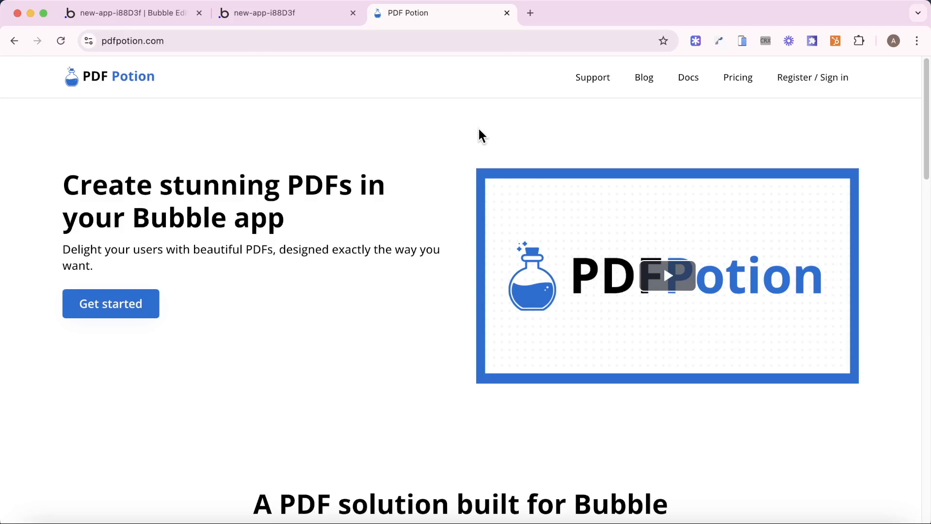
left_click(138, 16)
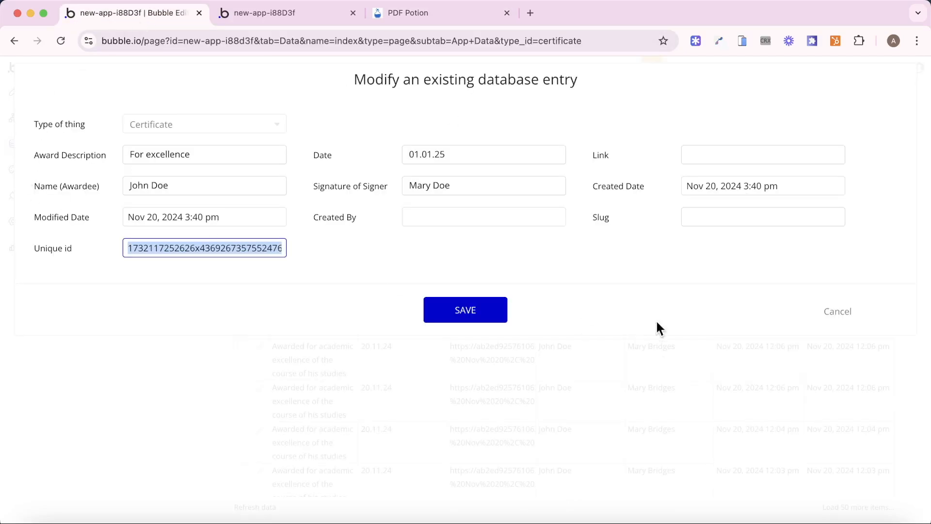
left_click(839, 311)
left_click(13, 195)
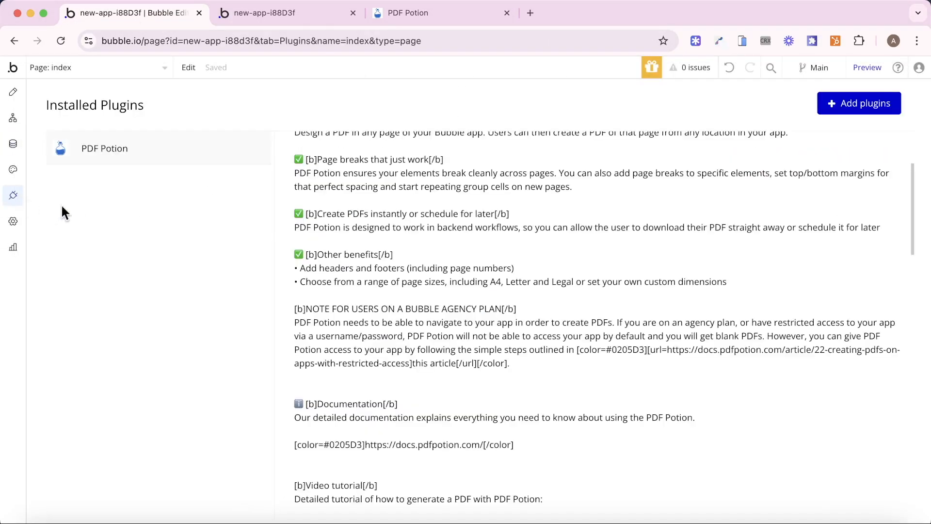
- Search the marketplace for 'PDF Potion', then find the installed plugin's empty Access Token fields
left_click(839, 107)
type("PDF P")
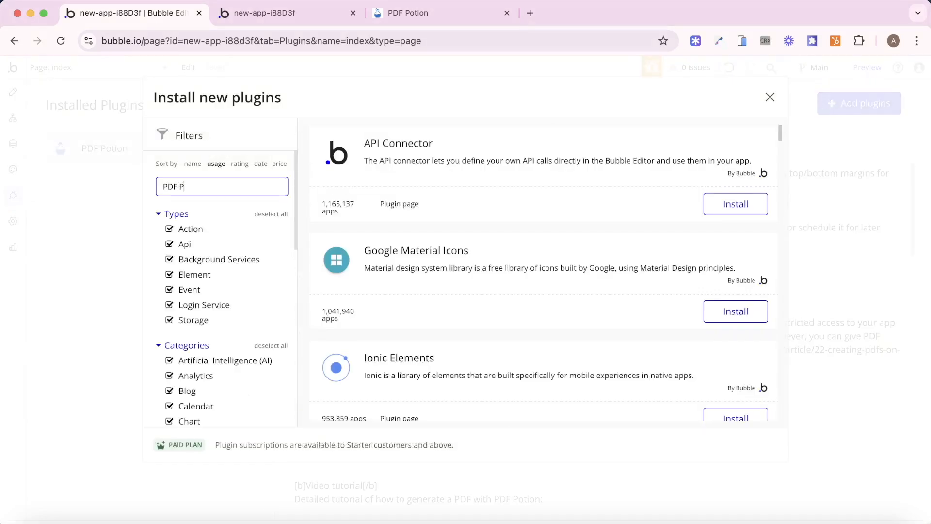
type("otoin")
key("BackSpace")
key("BackSpace")
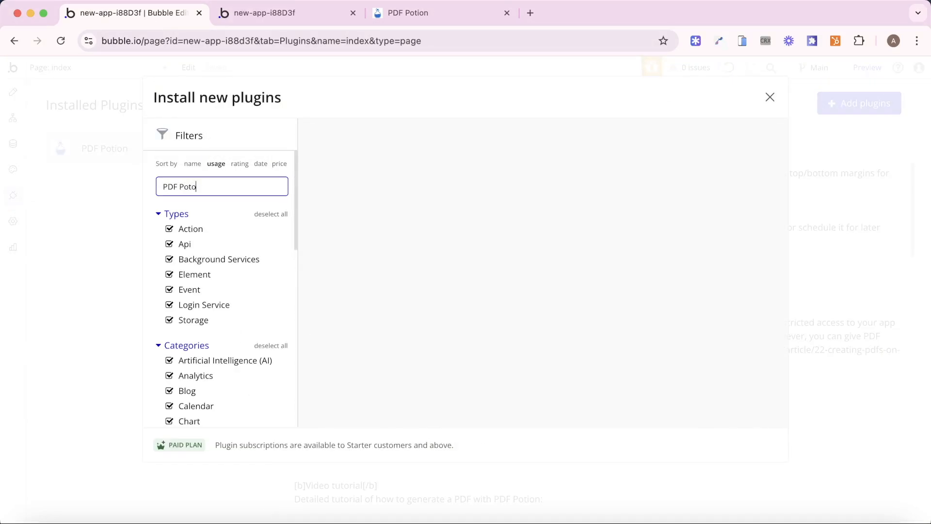
type("ion")
key("BackSpace")
key("BackSpace")
key("BackSpace")
key("BackSpace")
type("ion")
left_click(769, 103)
scroll(752, 261, "down", 15)
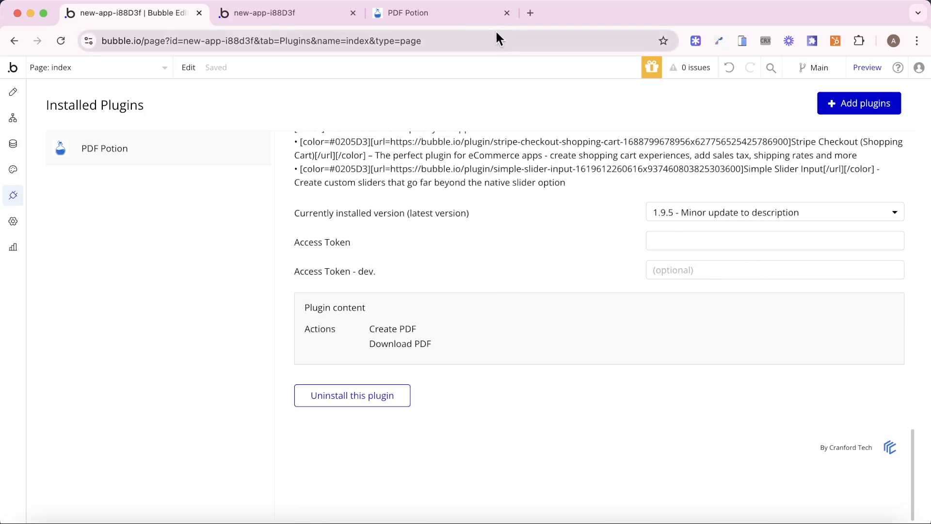
left_click(435, 13)
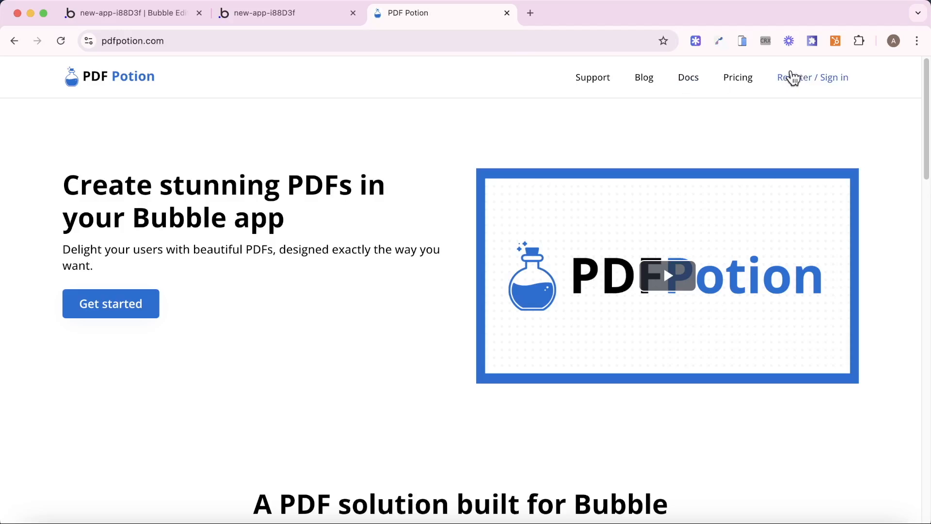
- Sign in to PDF Potion and copy the access token from the My Account page
left_click(797, 79)
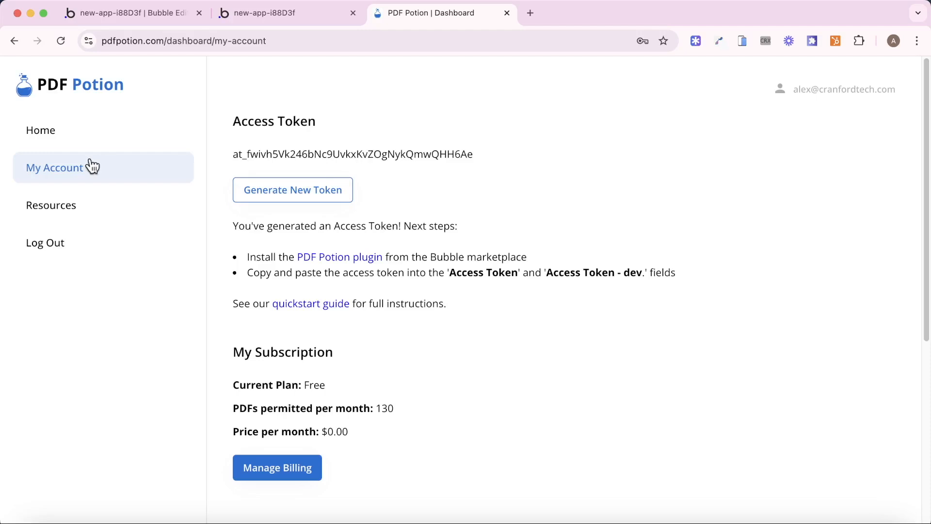
double_click(293, 152)
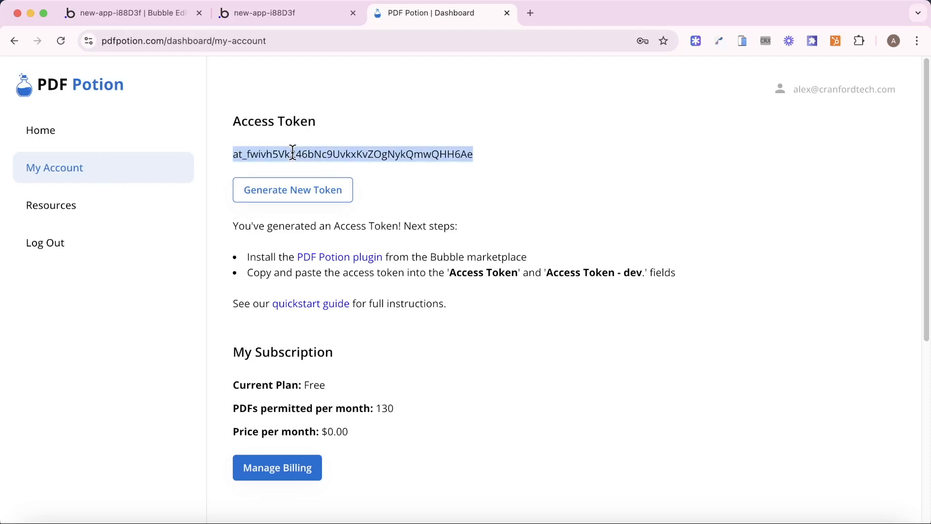
left_click(119, 17)
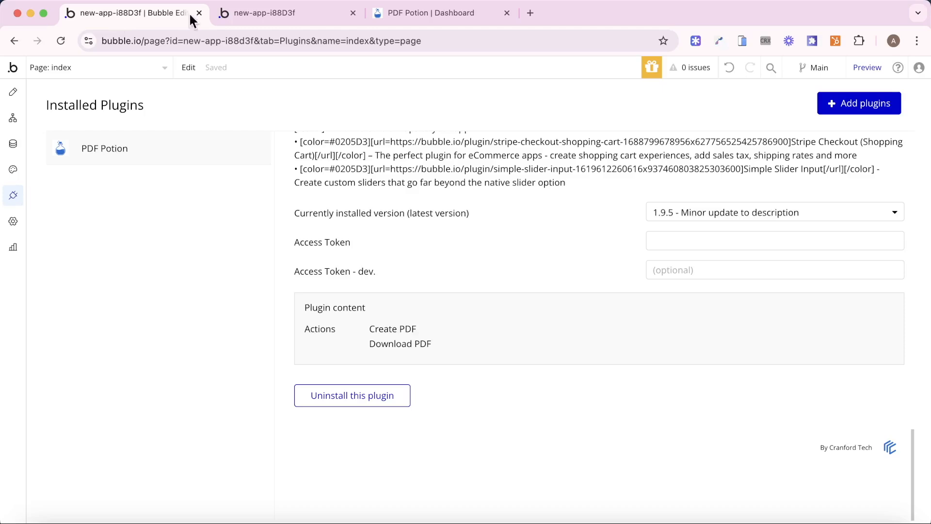
- Paste the copied token into both Access Token and Access Token - dev fields
left_click(763, 248)
left_click(752, 265)
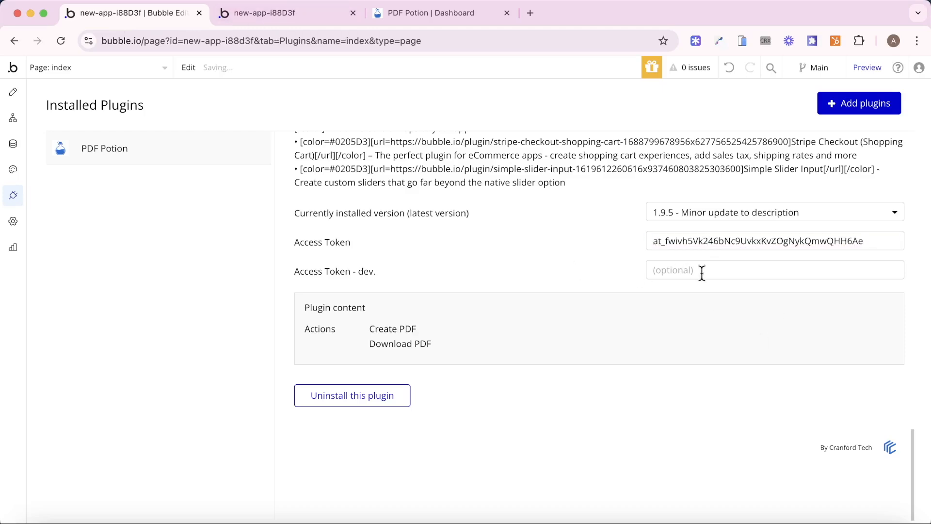
left_click(702, 273)
left_click(757, 301)
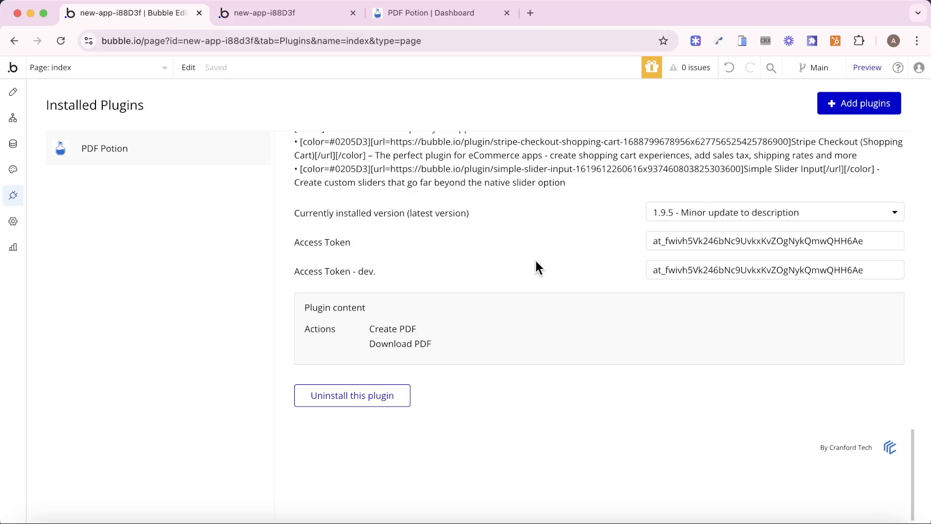
- Select the form's Create button in the Design tab and open its workflow
left_click(14, 92)
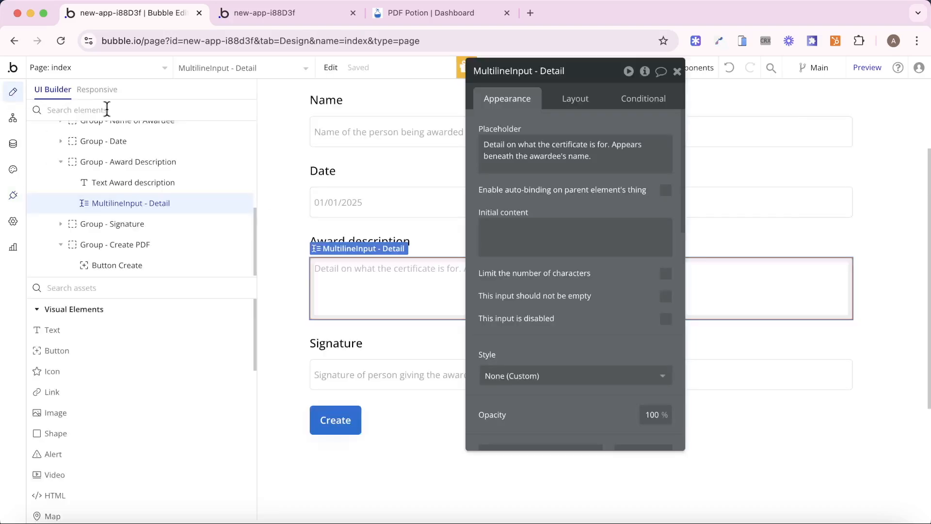
left_click(353, 426)
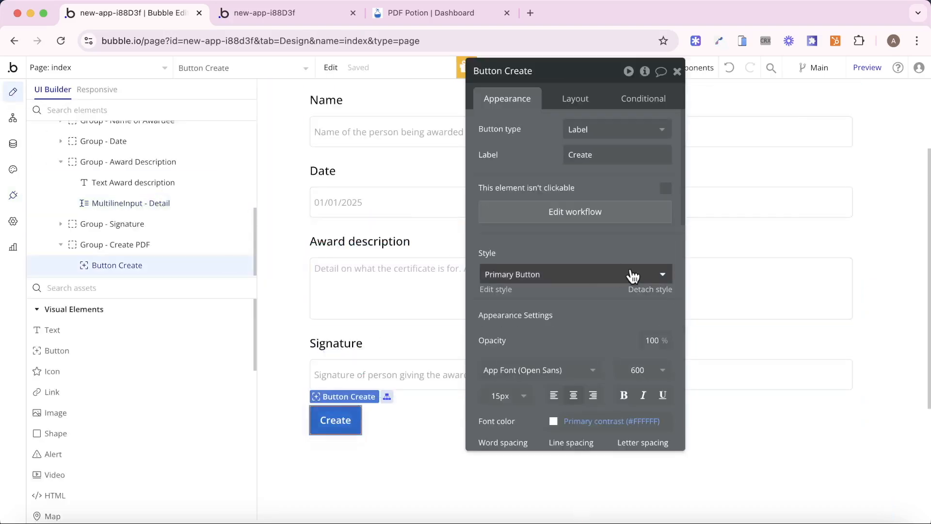
left_click(572, 215)
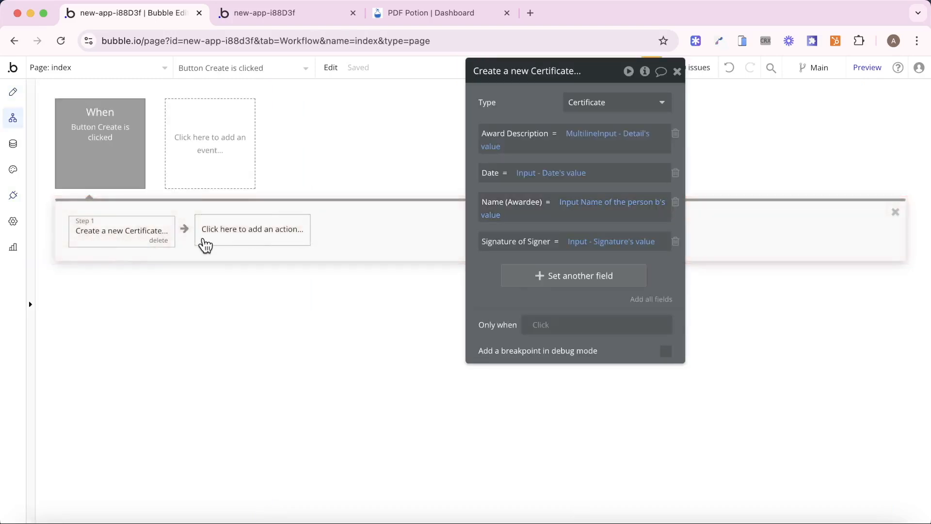
- Add a Create PDF action as step 2 by searching 'create', and move its panel aside
left_click(220, 235)
type("create")
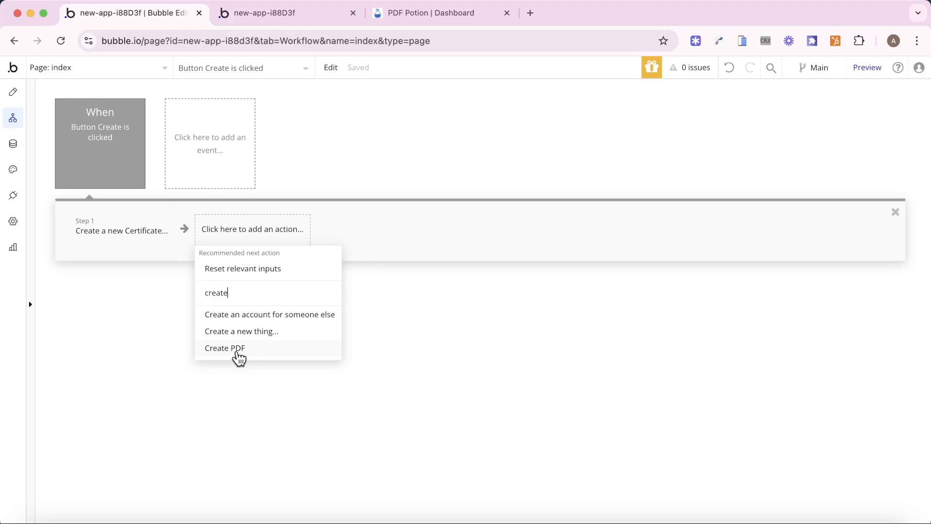
left_click(239, 359)
left_click_drag(537, 218, 441, 254)
scroll(440, 254, "down", 10)
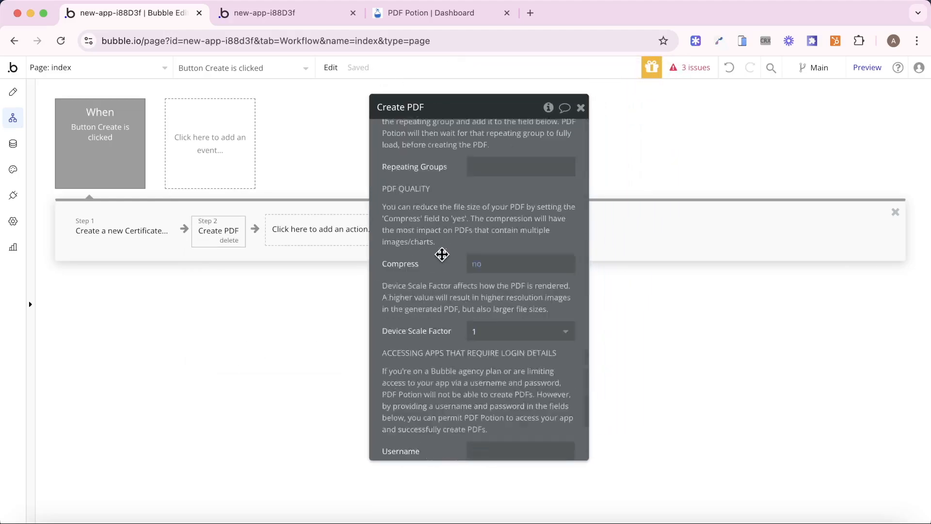
scroll(442, 254, "up", 10)
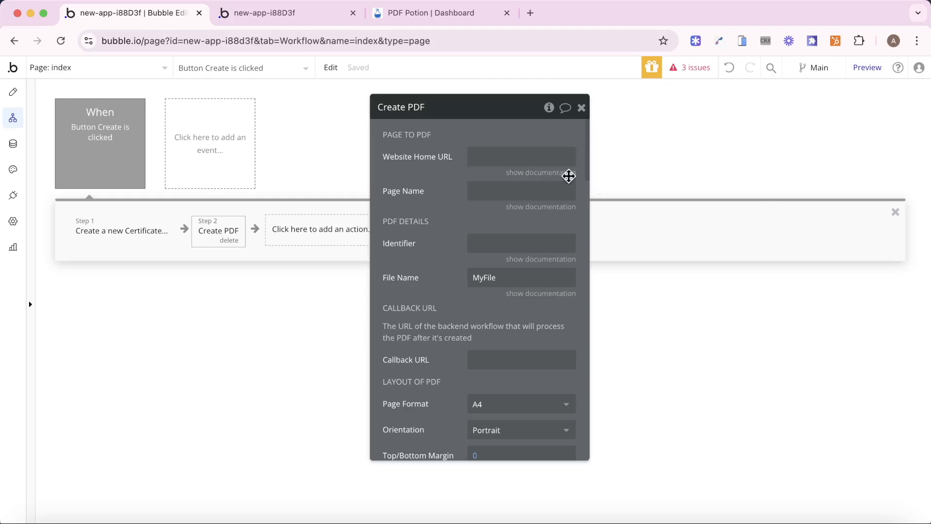
- Set the Website Home URL to the dynamic 'Website home URL' value
left_click(561, 173)
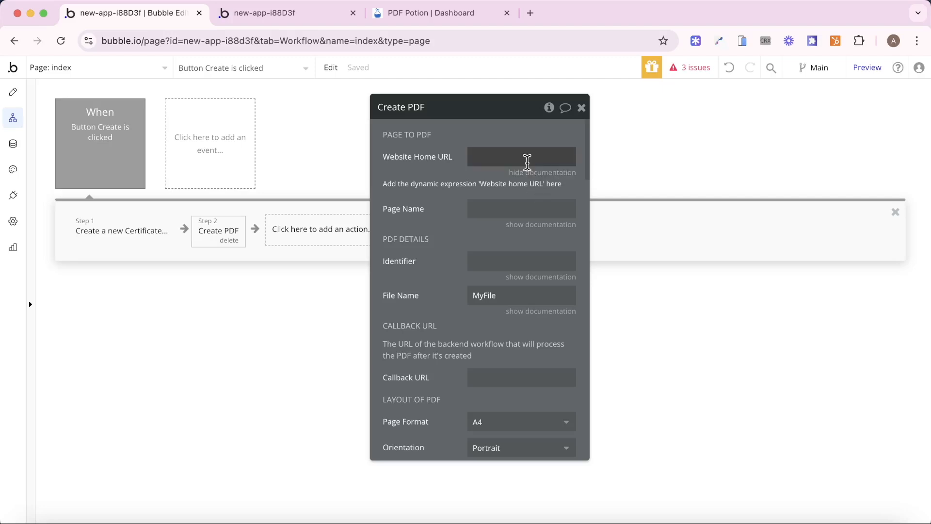
left_click(528, 160)
left_click(605, 164)
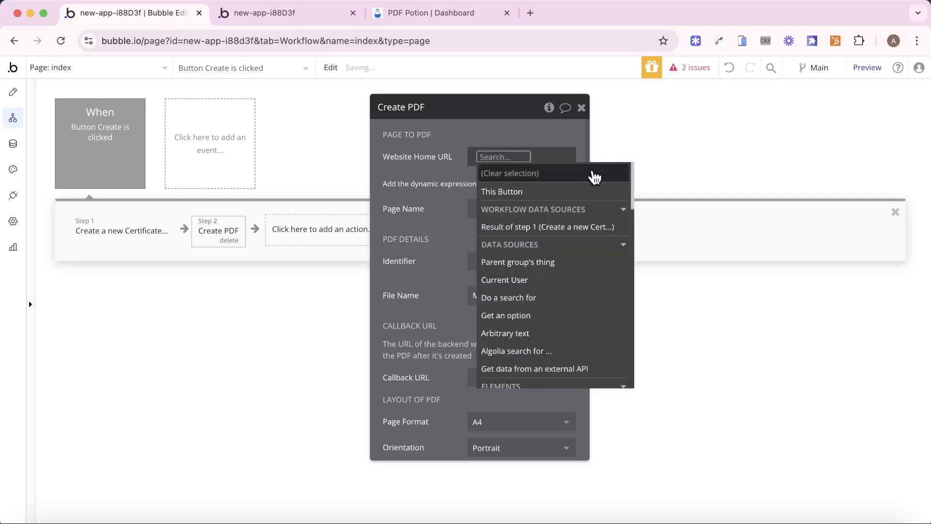
type("we")
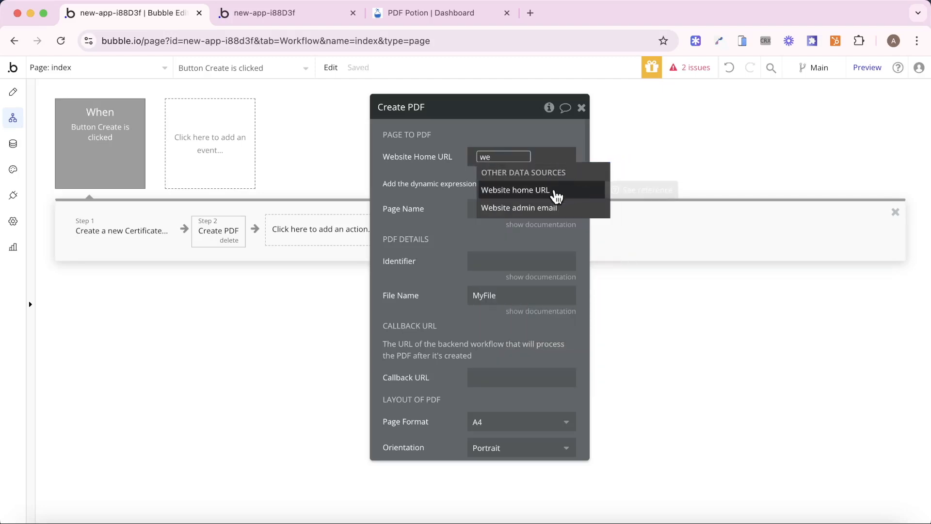
left_click(571, 191)
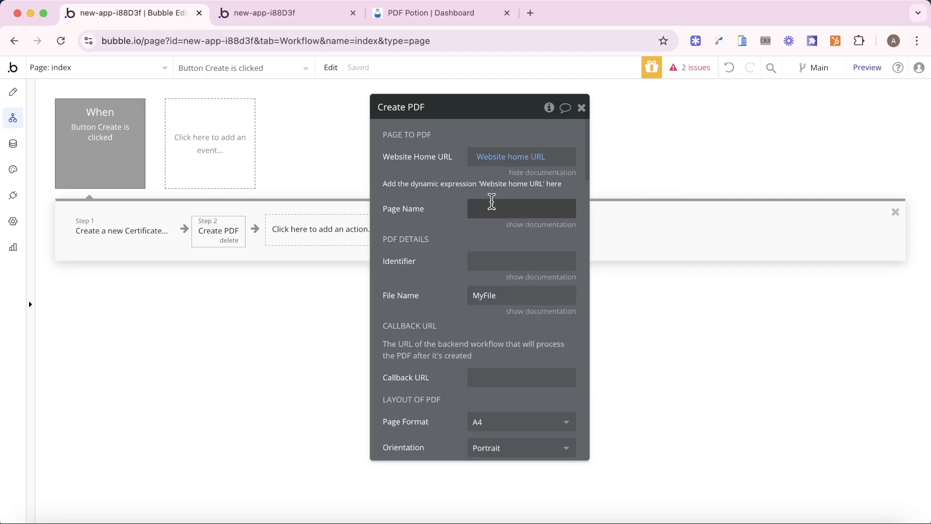
- Set the Page Name to 'certificate'
left_click(131, 69)
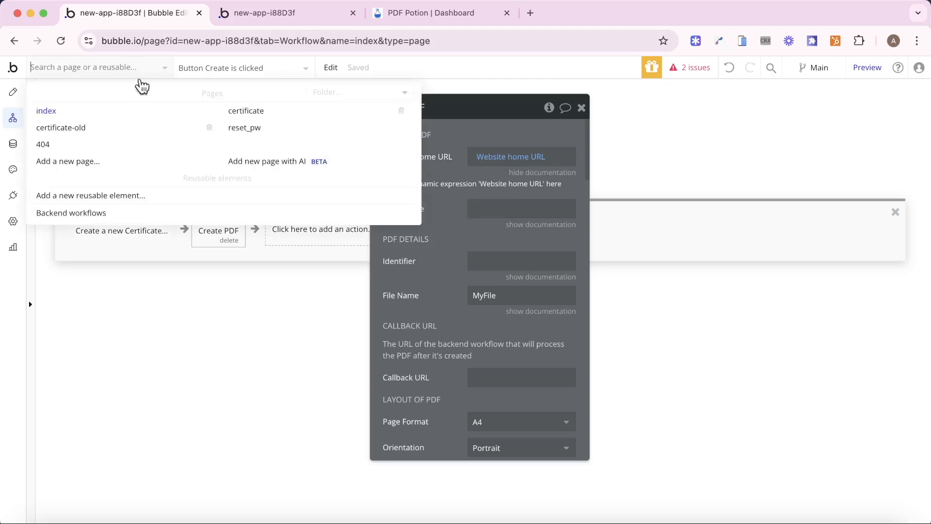
left_click(505, 209)
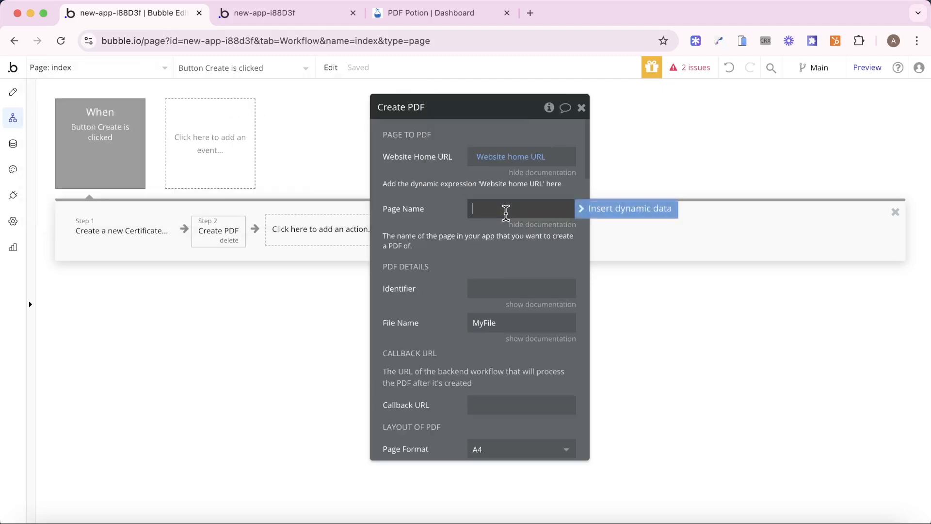
type("certificate")
left_click(460, 242)
scroll(501, 277, "down", 1)
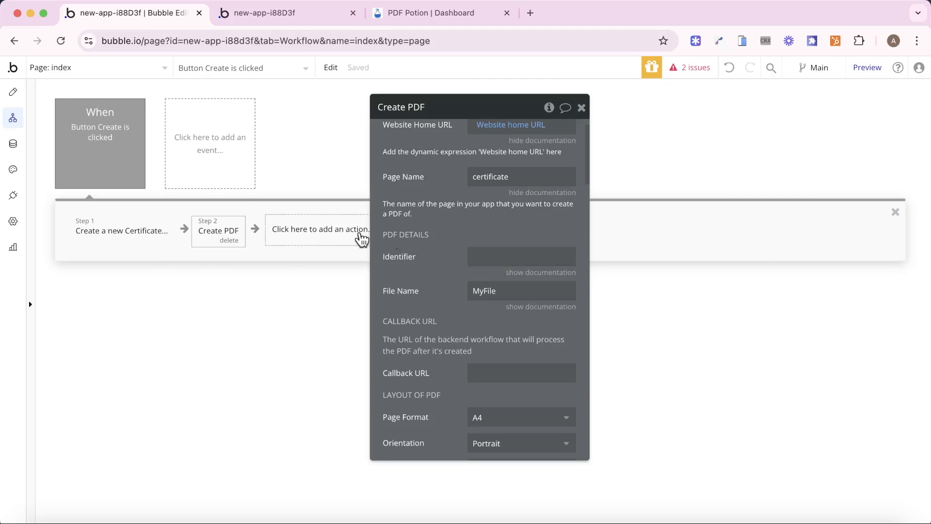
- Set the Identifier to Result of step 1's unique id and review the remaining issue
left_click(489, 258)
left_click(592, 264)
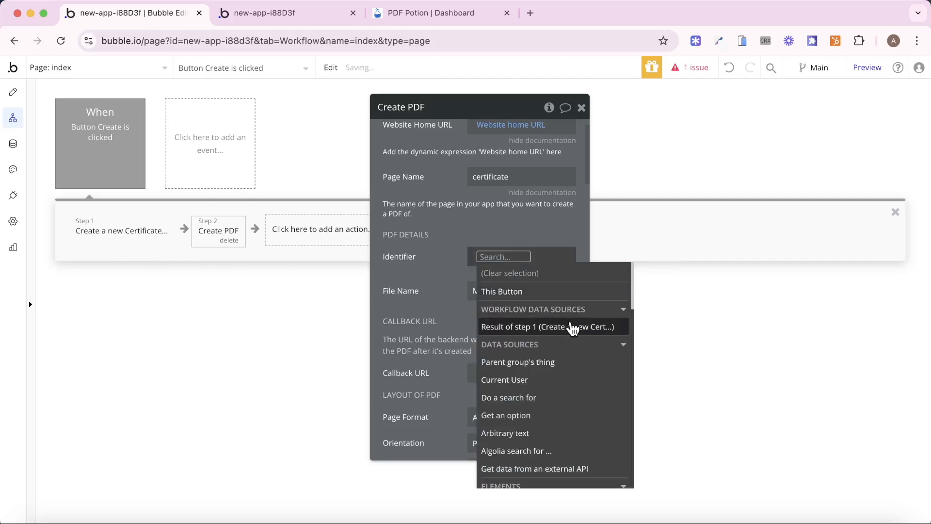
left_click(572, 326)
type("un")
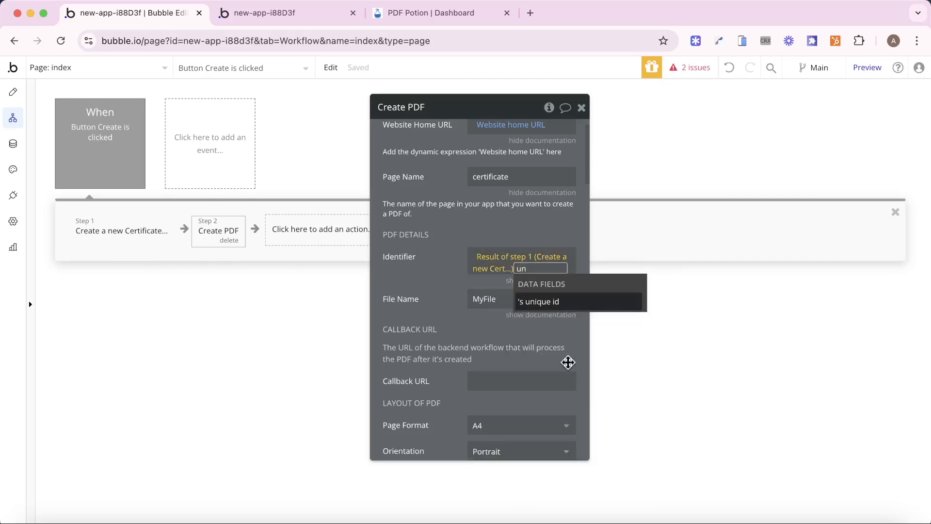
left_click(562, 302)
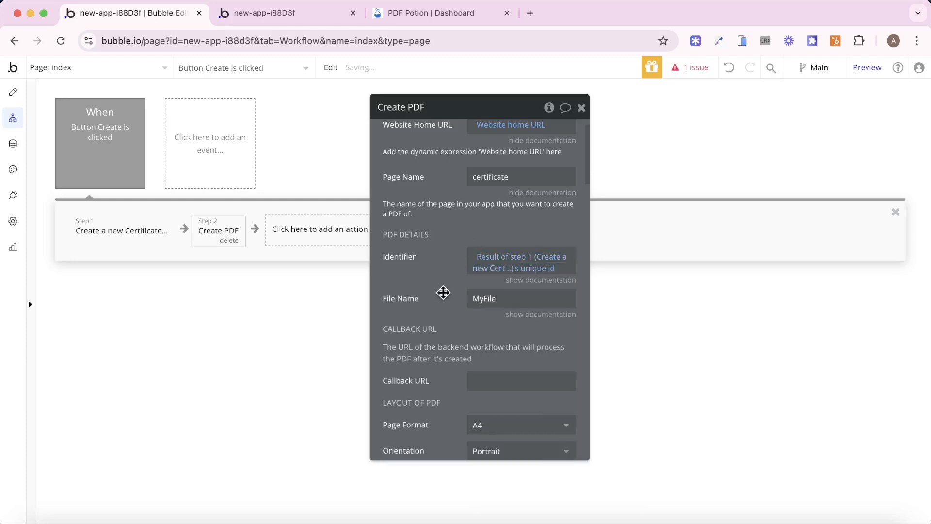
left_click(691, 68)
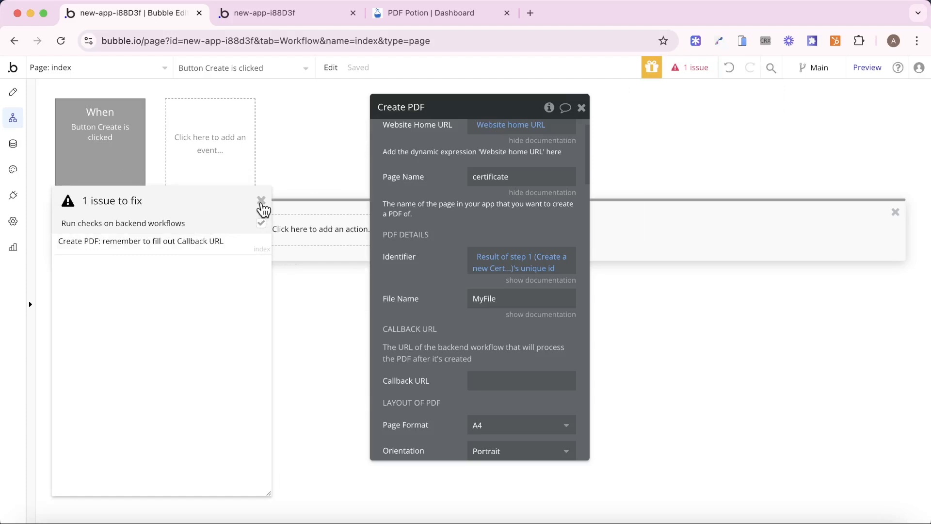
left_click(261, 201)
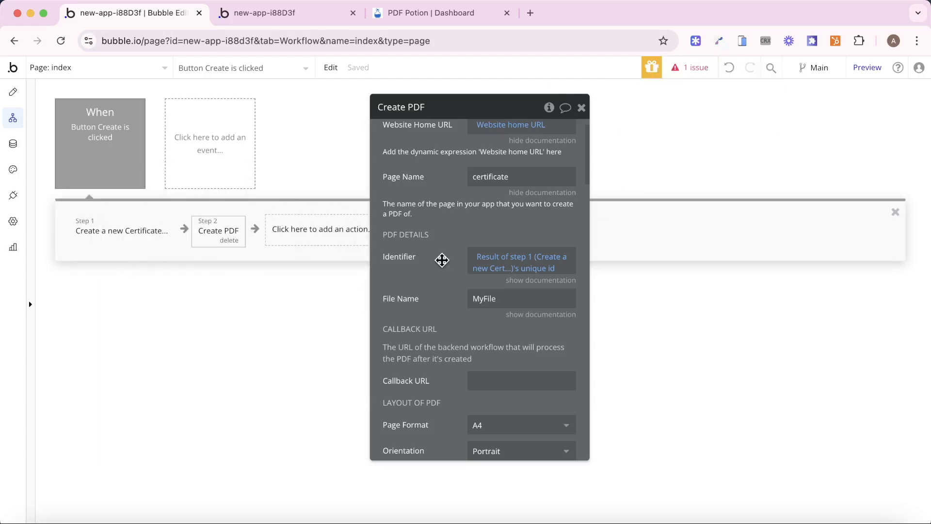
- Switch the PDF Page Format to Custom with width 820 and height 575 px
scroll(441, 262, "down", 8)
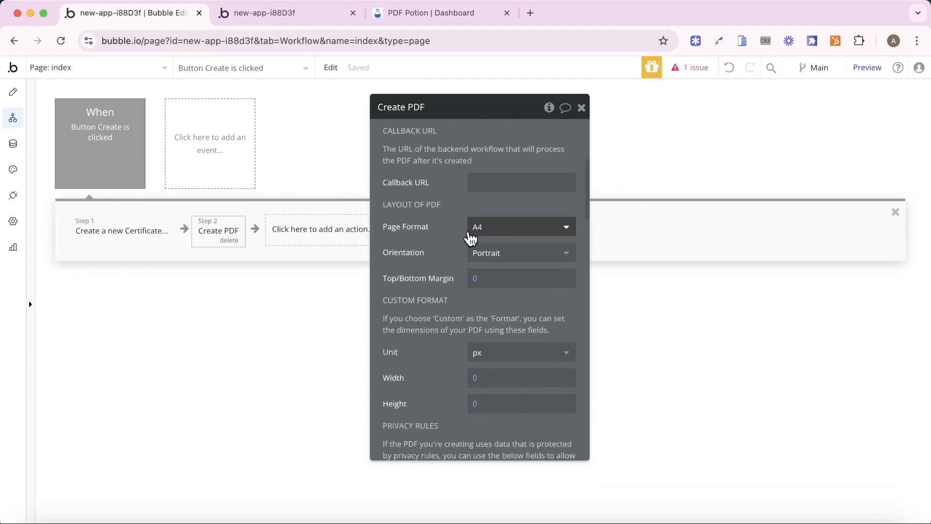
left_click(494, 232)
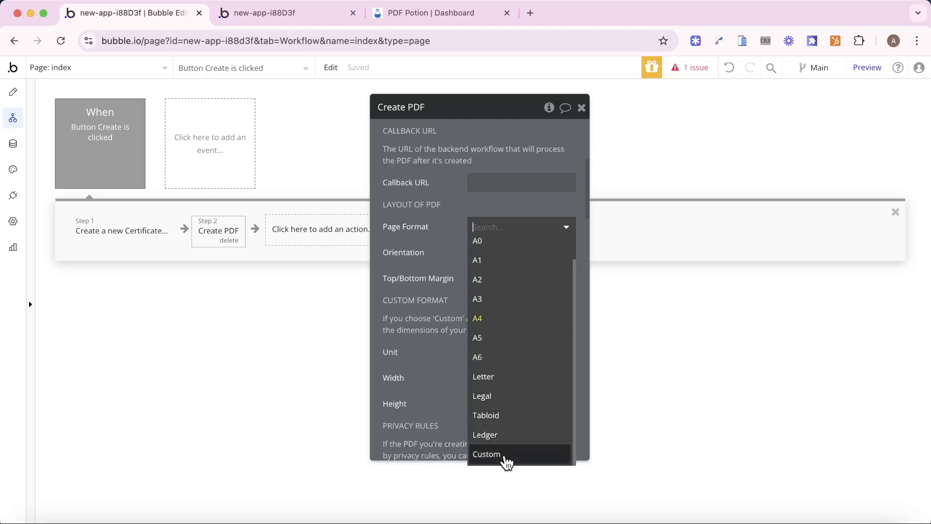
left_click(506, 460)
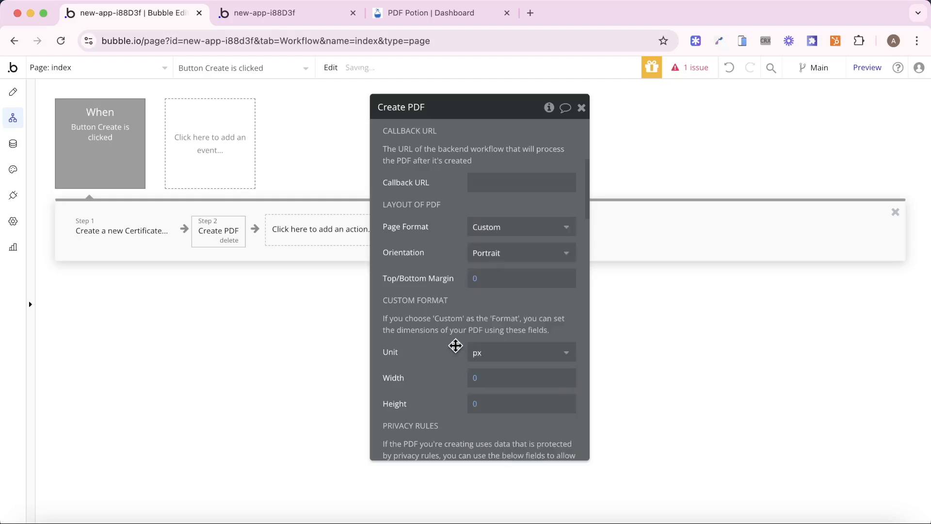
scroll(511, 297, "down", 2)
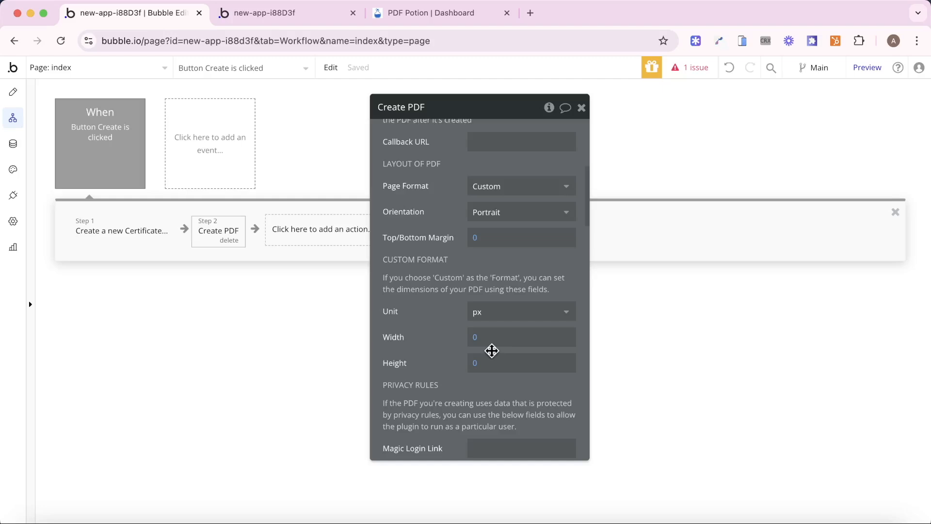
left_click(475, 340)
type("820")
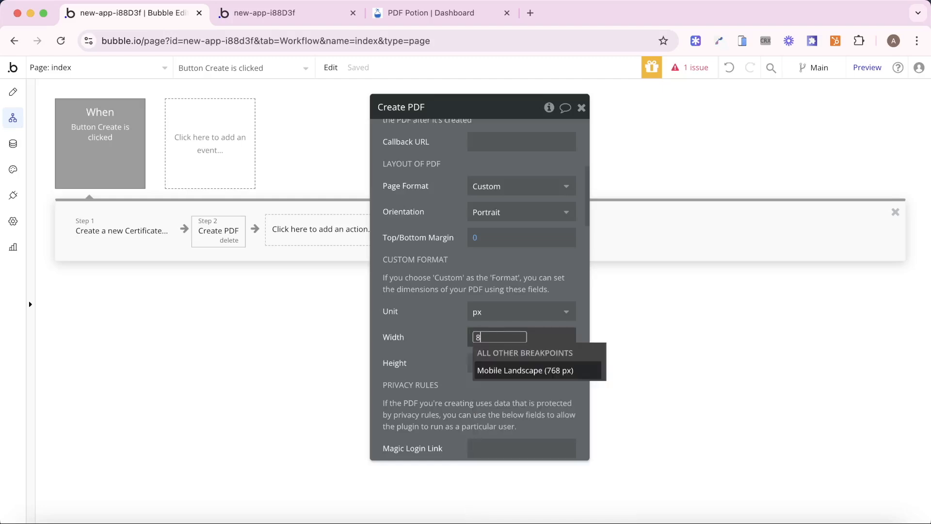
left_click(451, 342)
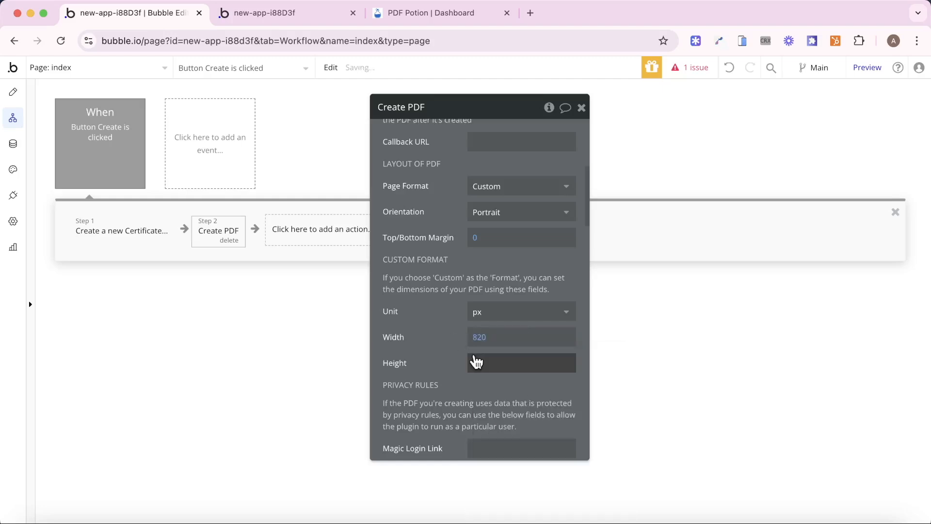
left_click(476, 362)
type("575")
left_click(436, 358)
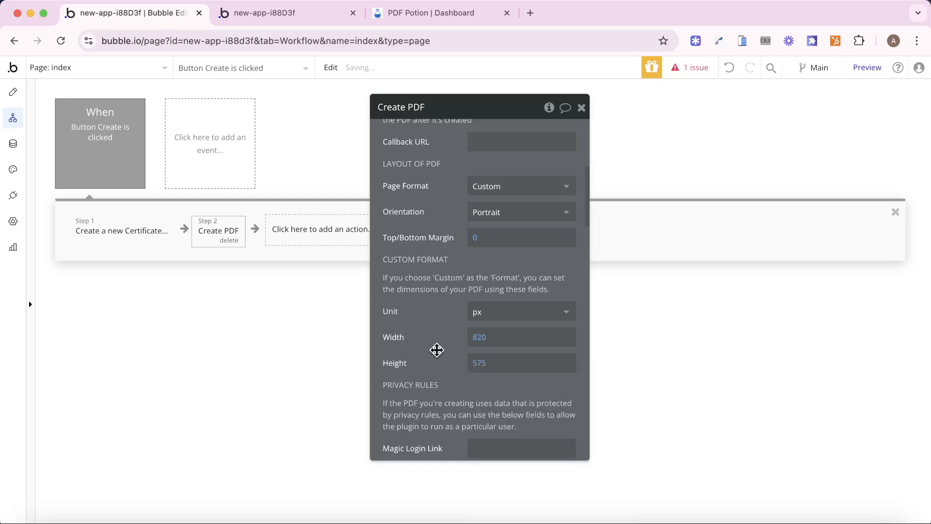
left_click(276, 18)
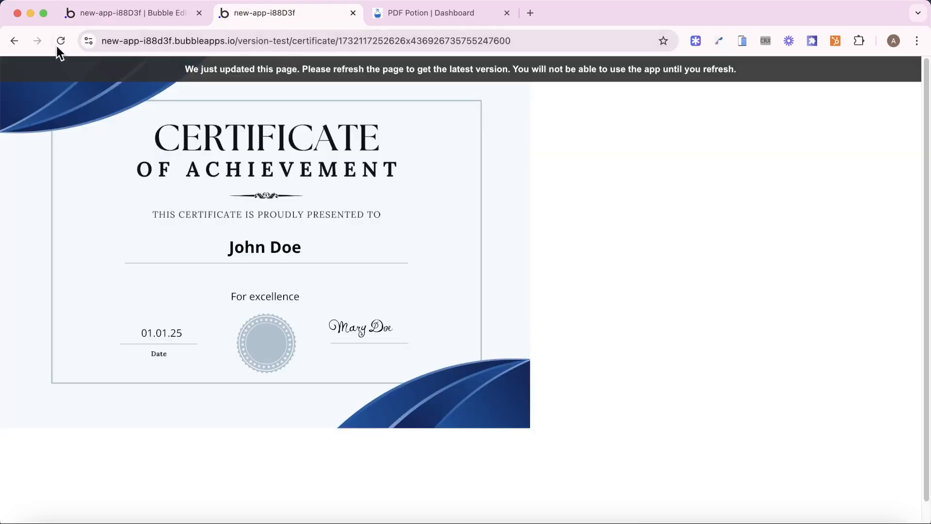
- Load the app's index page in the preview instead of the certificate page
left_click(487, 41)
key("Right")
key("alt+shift+Left")
key("alt+shift+Left")
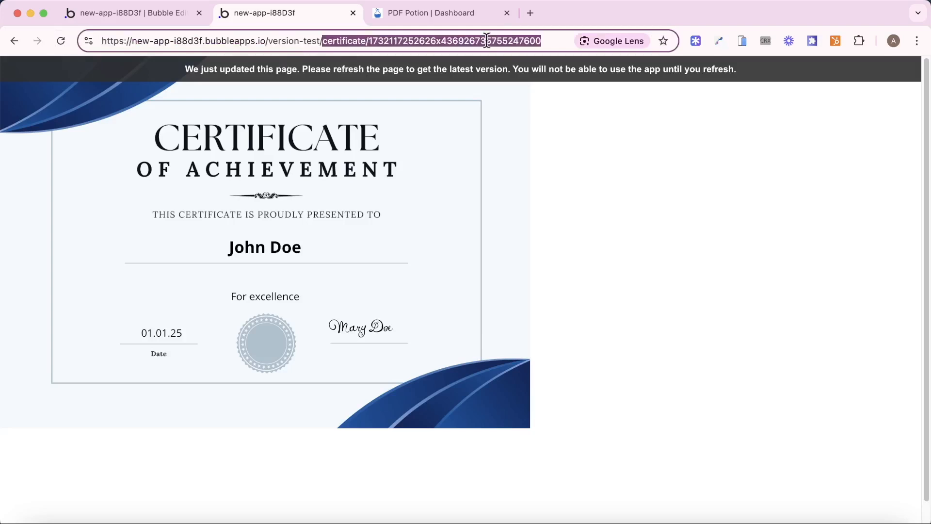
type("index")
key("Return")
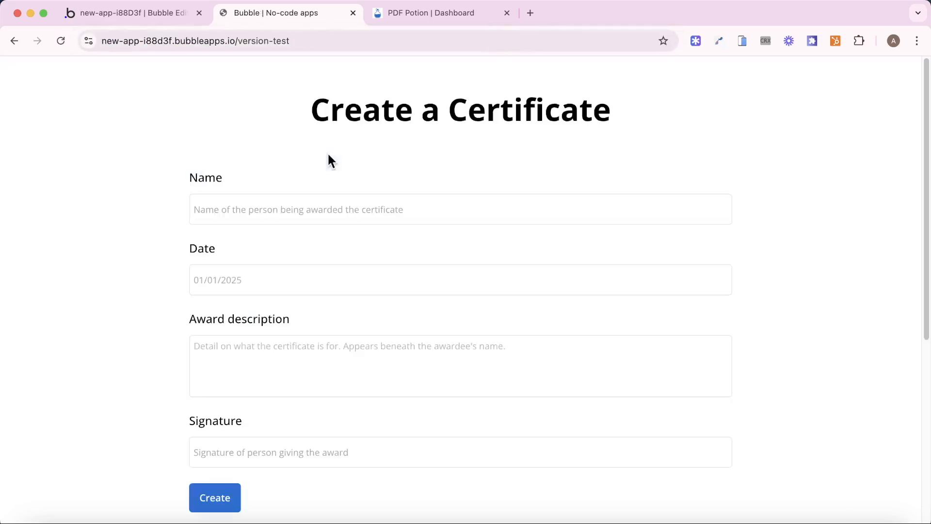
- Fill in an awardee name, date 01.01.25, description 'Excellence' and a signer name, then submit
scroll(276, 189, "down", 2)
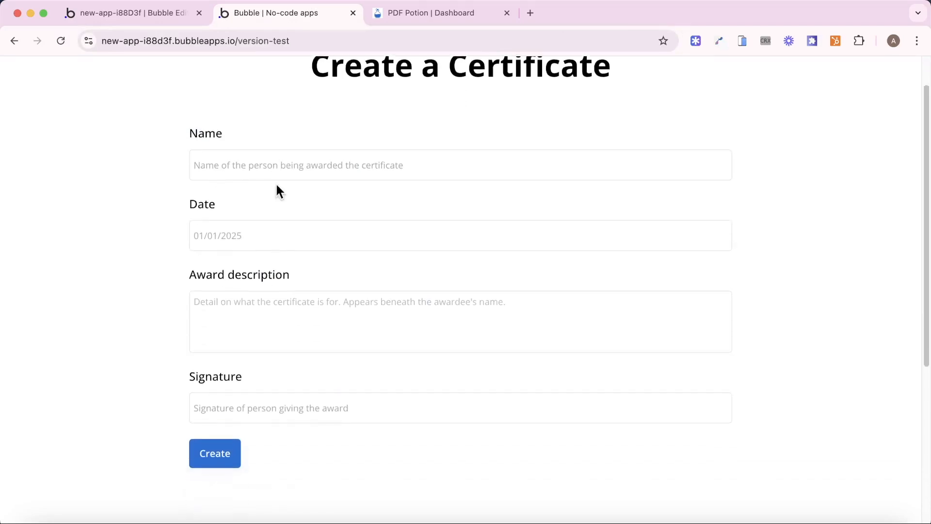
type("John Doe")
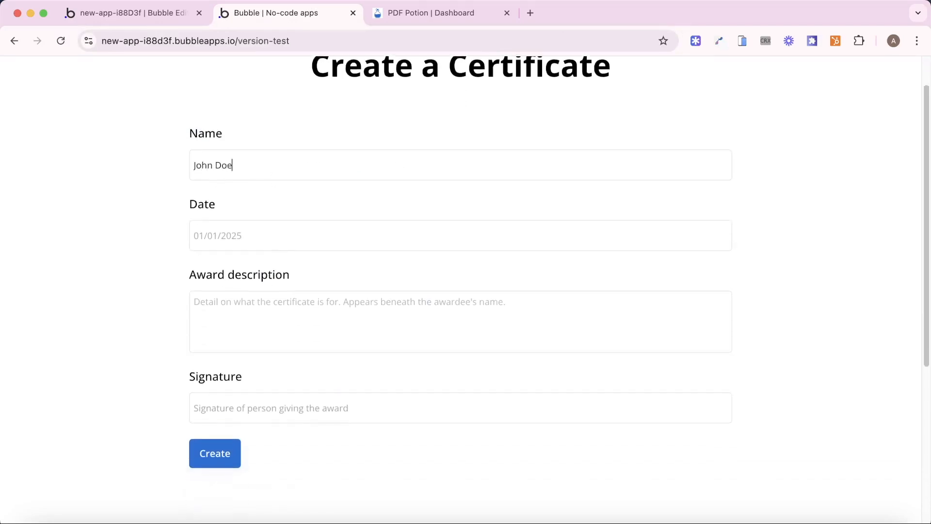
type("01.01.25")
key("Tab")
type("Excellence")
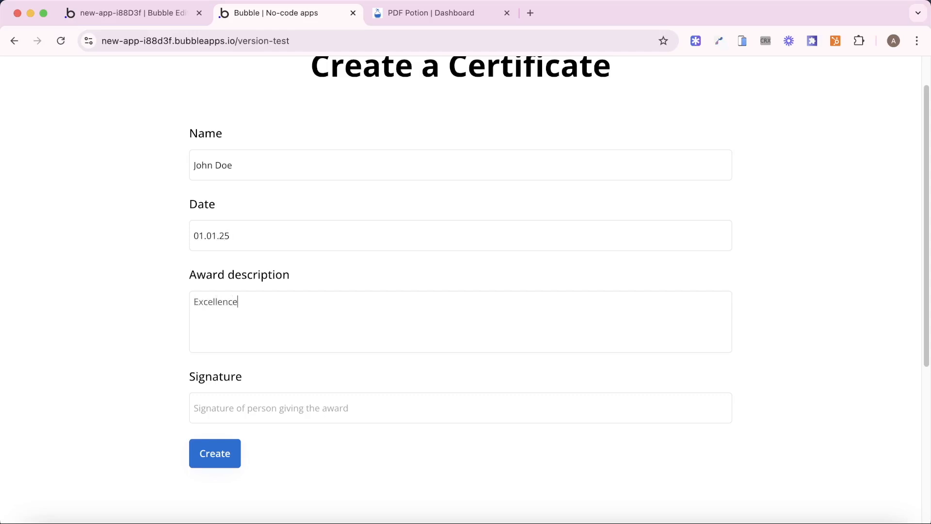
key("Tab")
type("Mary Doe")
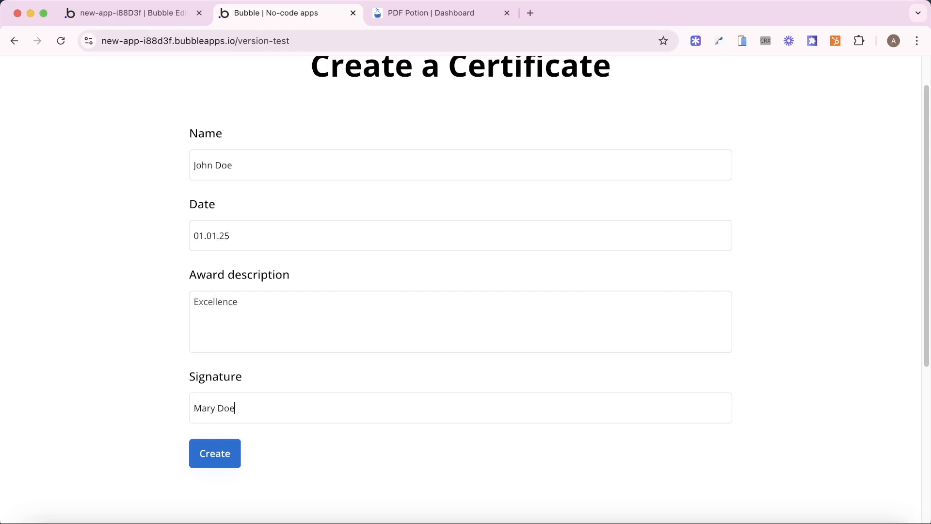
left_click(236, 458)
- Open the File manager in the editor's Data section
left_click(117, 17)
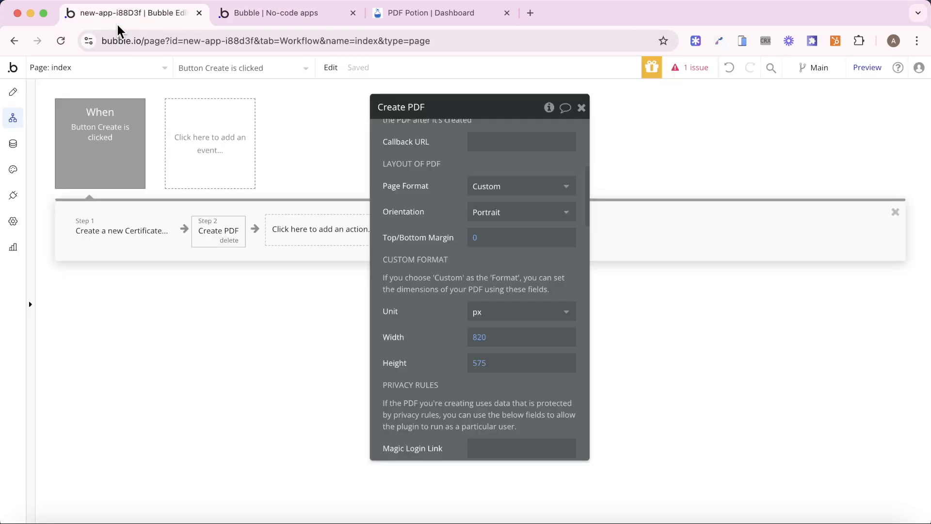
left_click(13, 144)
left_click(410, 125)
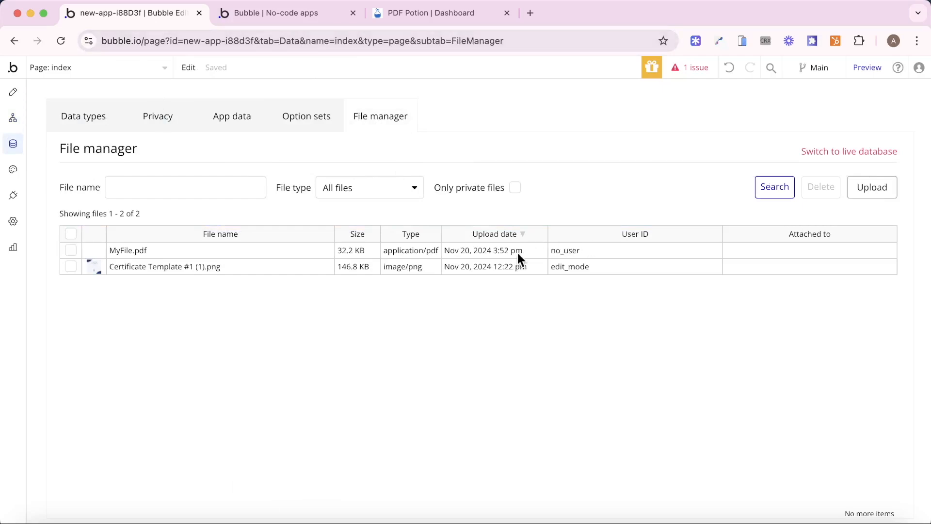
- View the generated MyFile.pdf, whose certificate shows a blank name and date
left_click(140, 252)
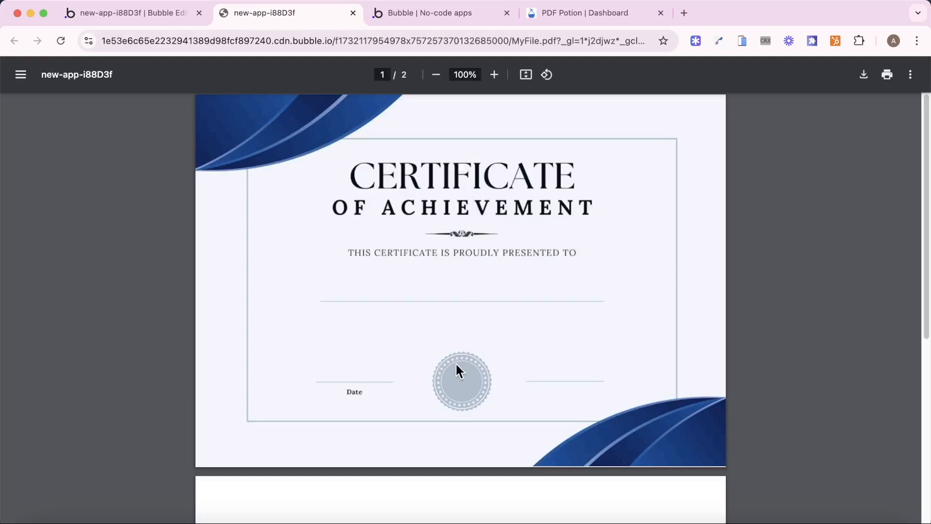
scroll(443, 432, "down", 8)
scroll(441, 434, "up", 8)
scroll(460, 337, "down", 1)
scroll(630, 465, "up", 1)
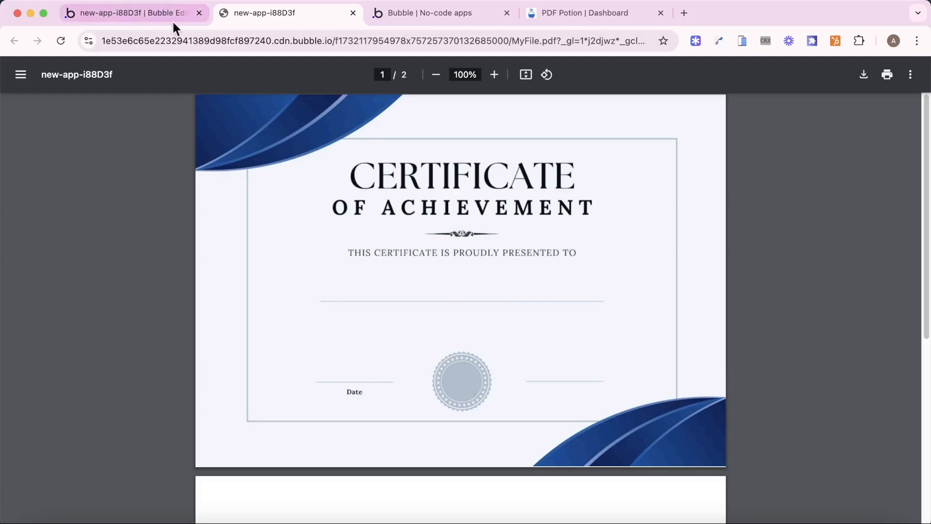
scroll(422, 305, "down", 7)
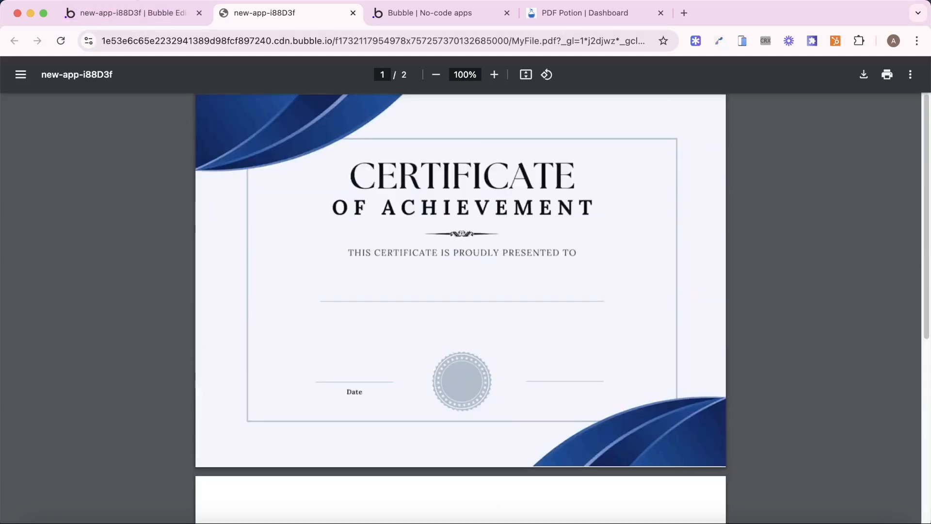
- Change the certificate page's Layout Min height from 767 to 0
left_click(137, 12)
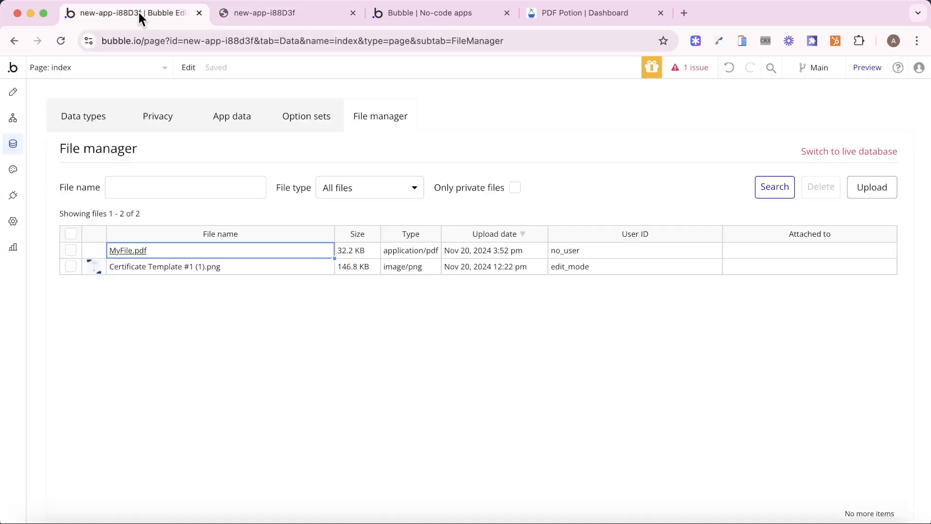
left_click(188, 67)
left_click(110, 73)
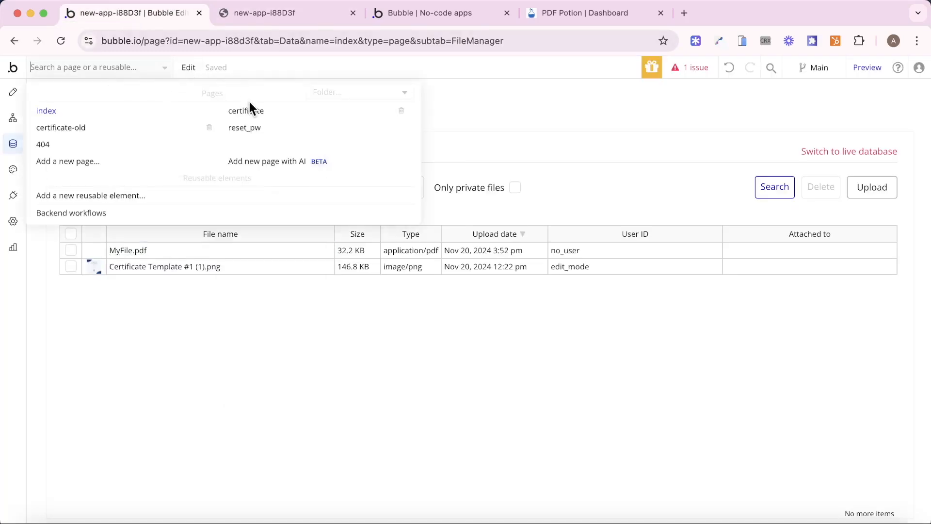
left_click(248, 106)
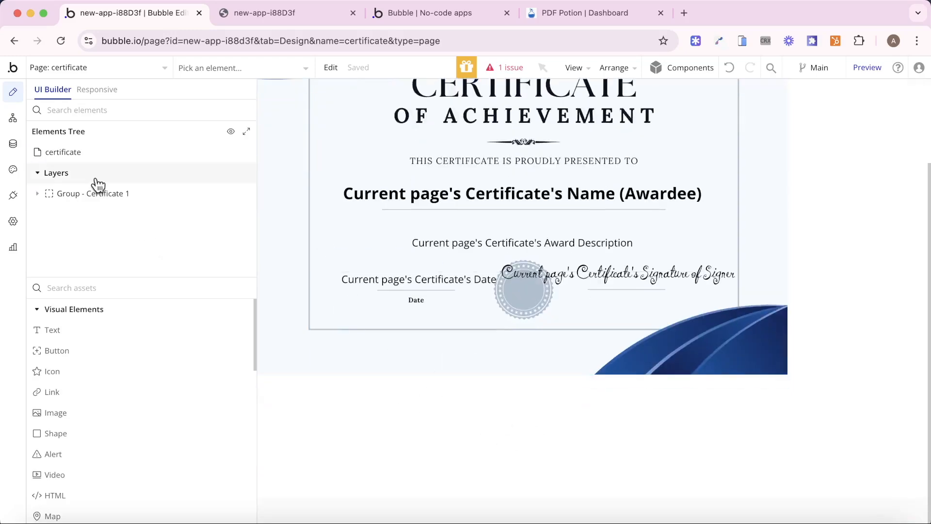
left_click(99, 154)
left_click(476, 136)
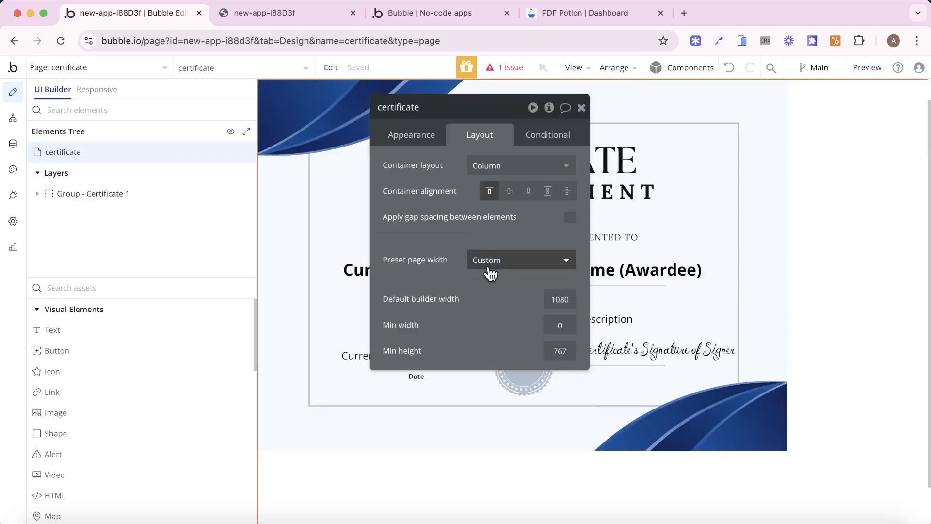
double_click(566, 356)
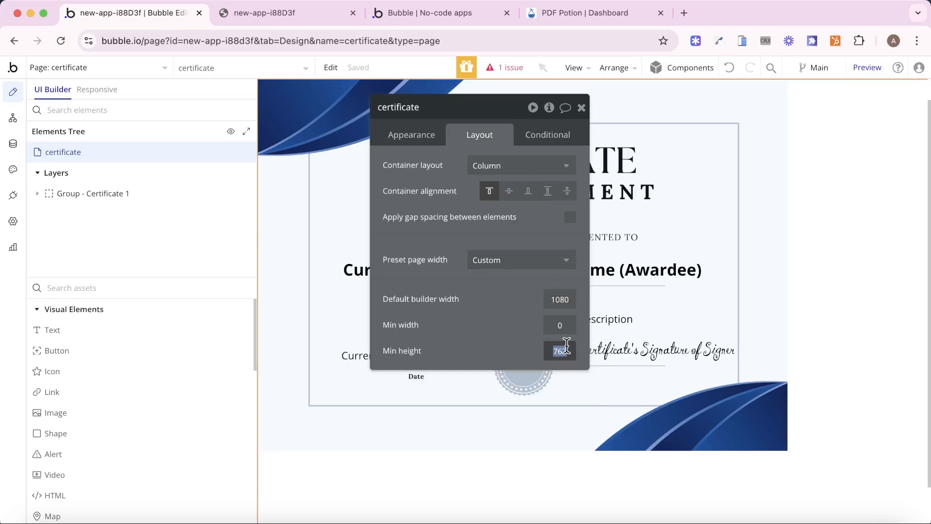
type("0")
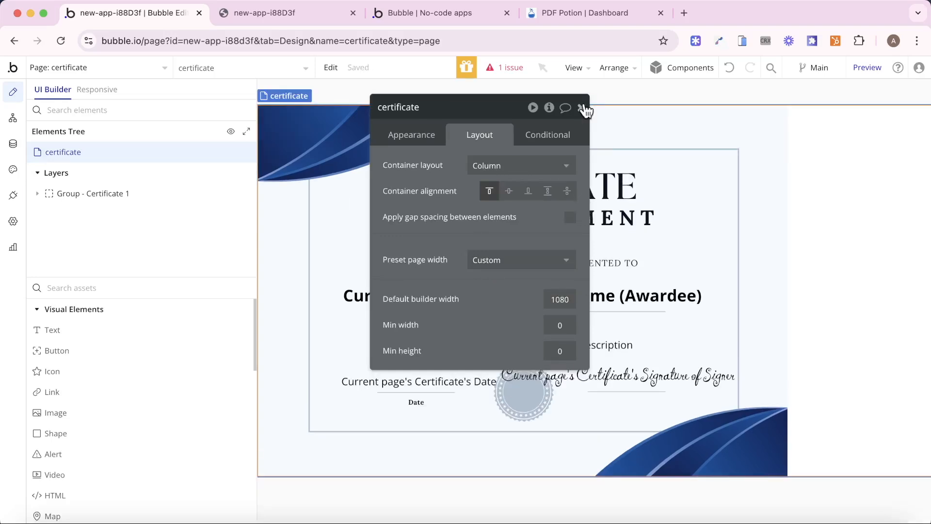
left_click(582, 107)
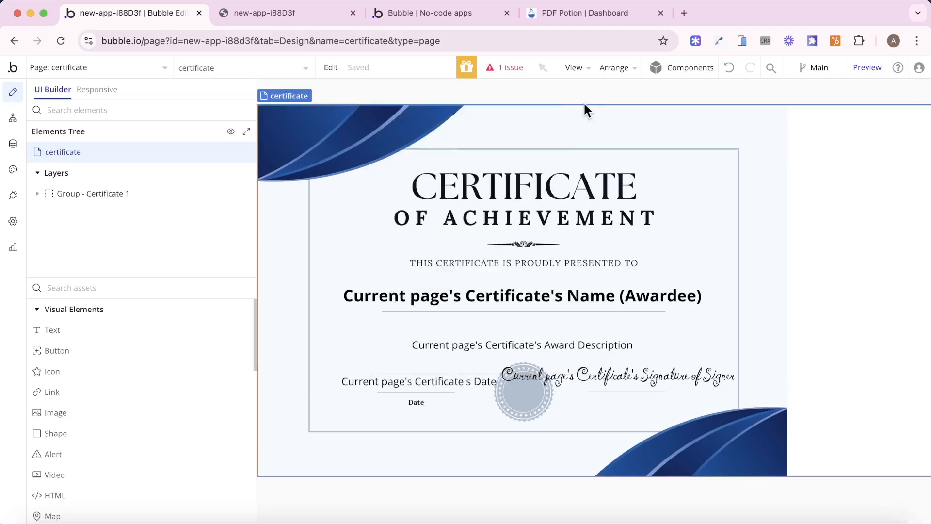
left_click(89, 69)
- Open the Create PDF step of the index page's Button Create is clicked workflow
left_click(73, 113)
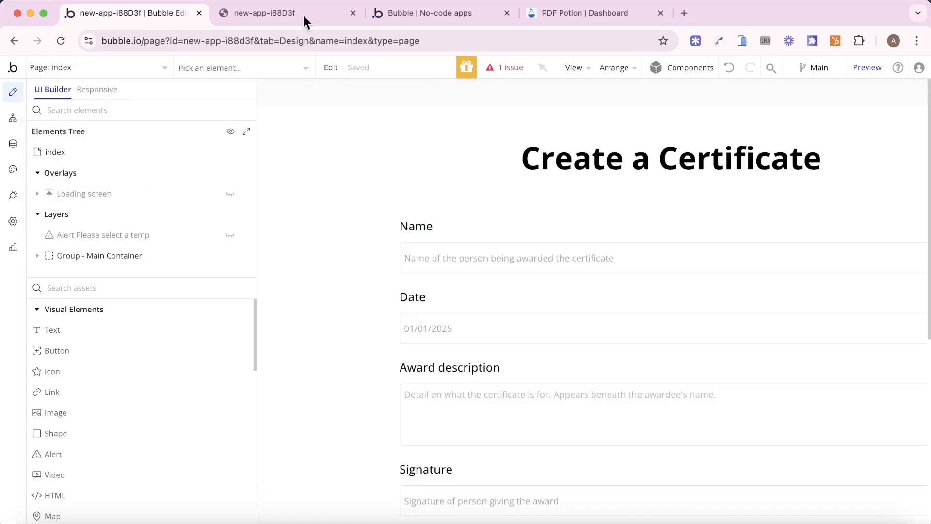
left_click(314, 19)
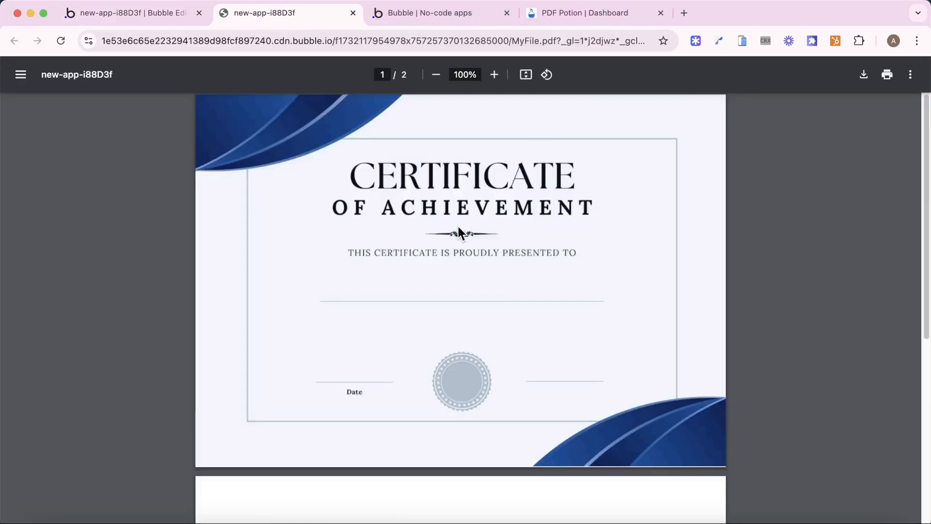
left_click(199, 14)
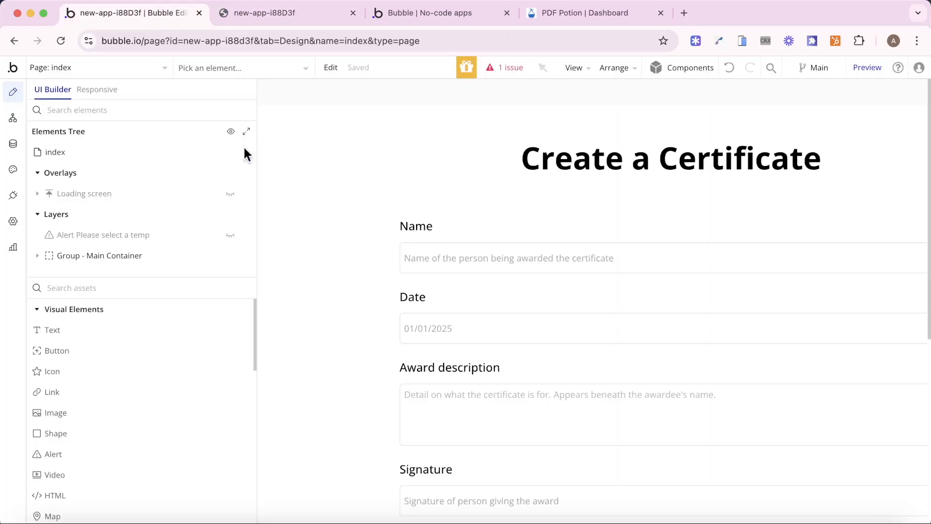
left_click(13, 118)
left_click(104, 145)
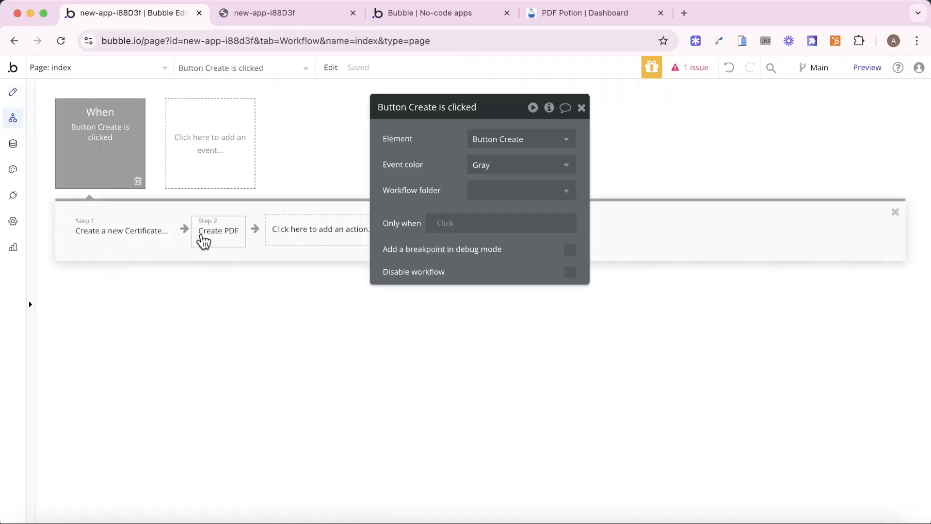
left_click(203, 238)
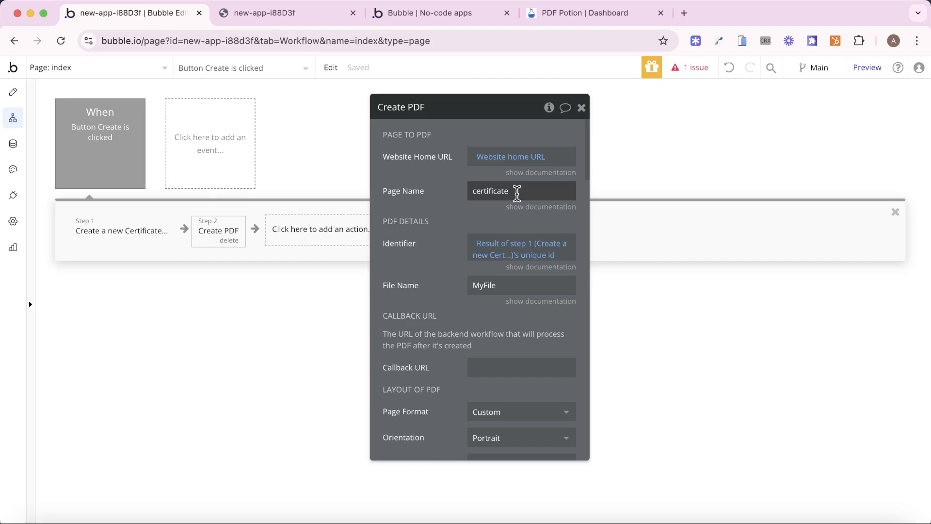
- Set the Page Name to certificate/ followed by Result of step 1's unique id
left_click(517, 193)
key("Right")
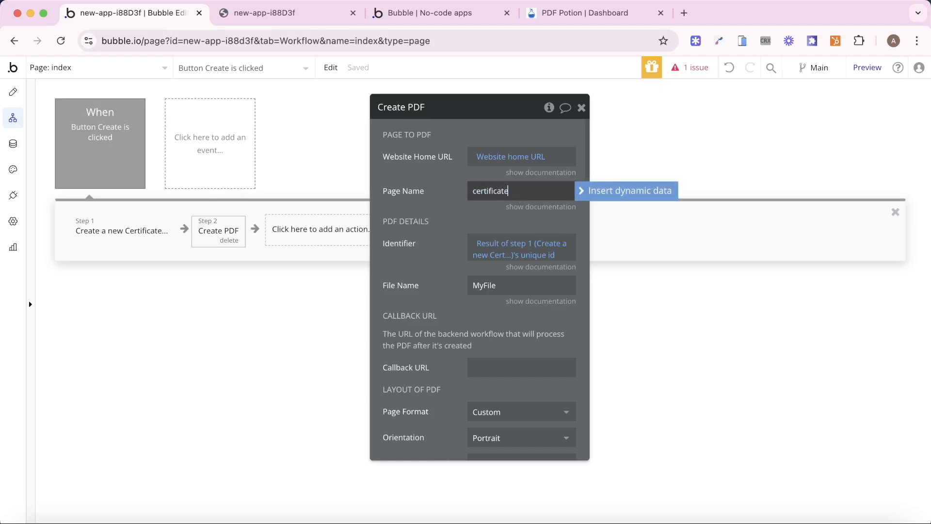
type("/")
left_click(604, 193)
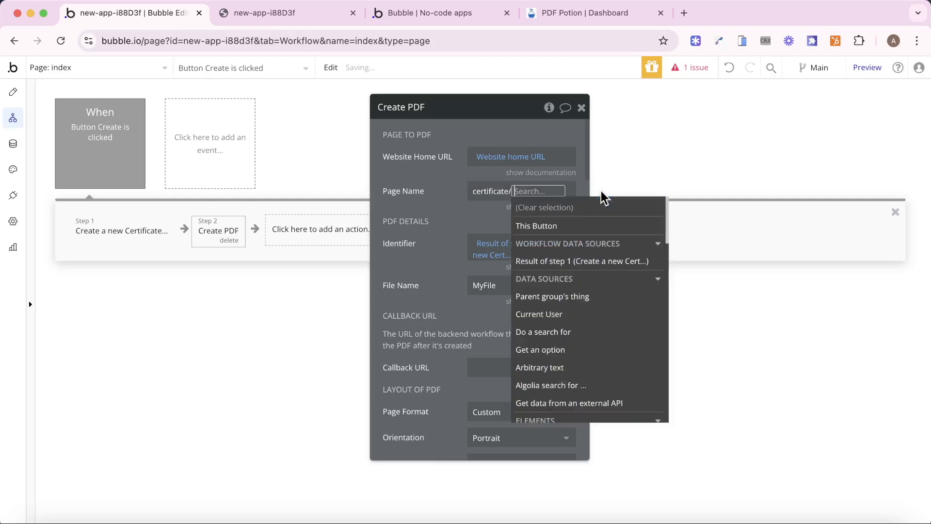
left_click(592, 261)
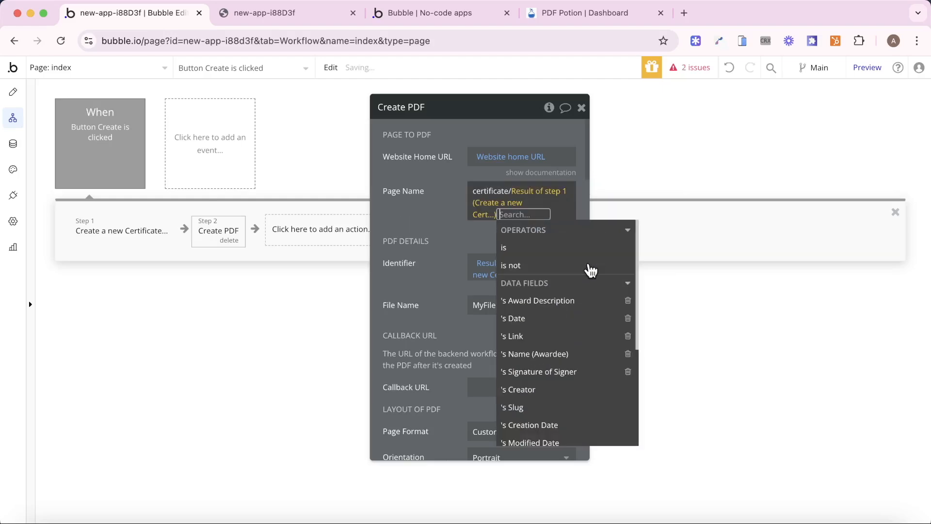
type("un")
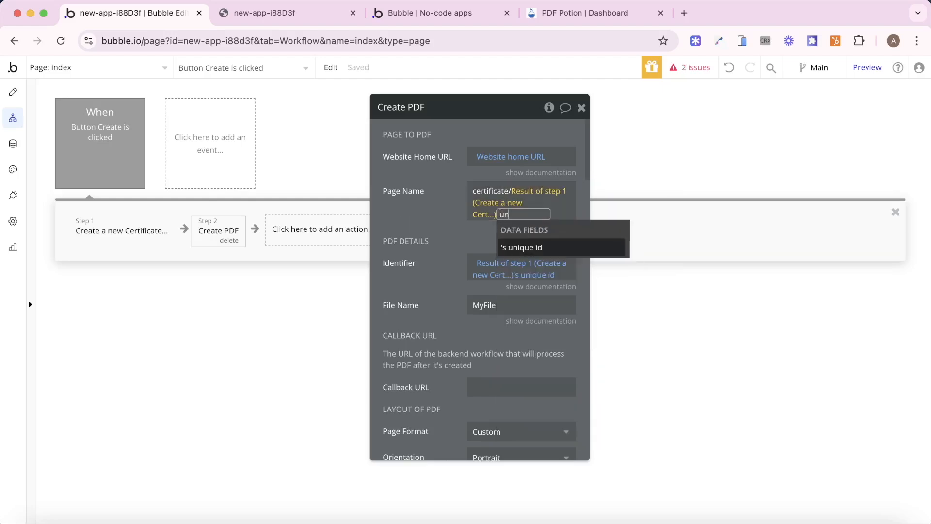
key("Return")
left_click(474, 250)
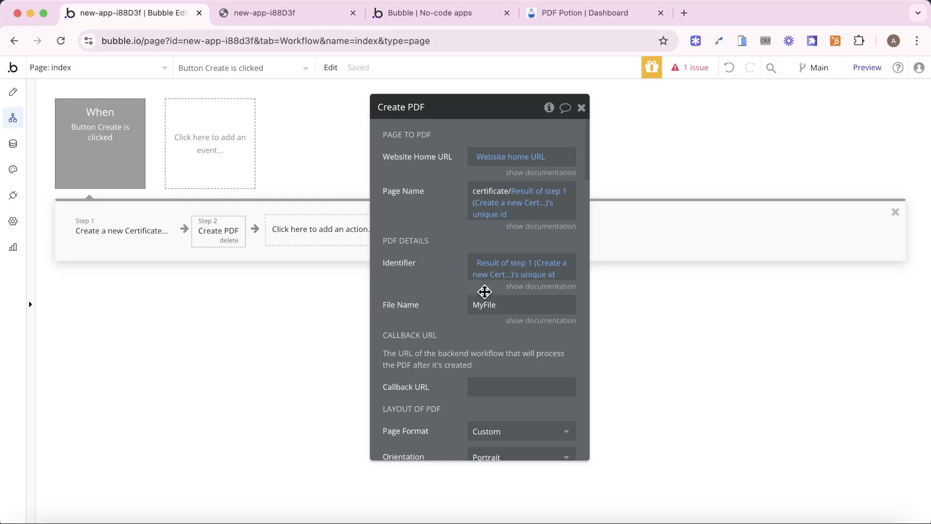
- Rename the file from MyFile to Certificate and set Device Scale Factor to 4
double_click(484, 302)
type("Certificate")
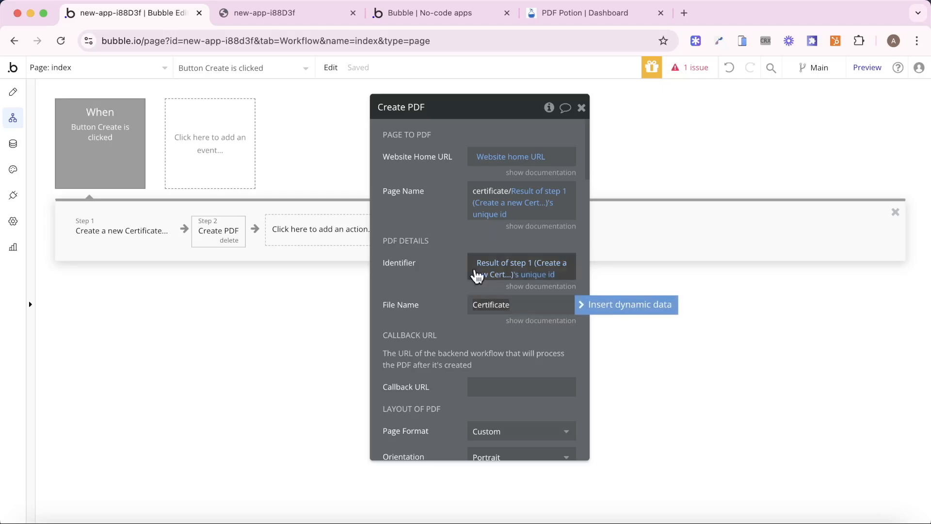
left_click(440, 266)
scroll(440, 265, "down", 10)
scroll(440, 265, "down", 15)
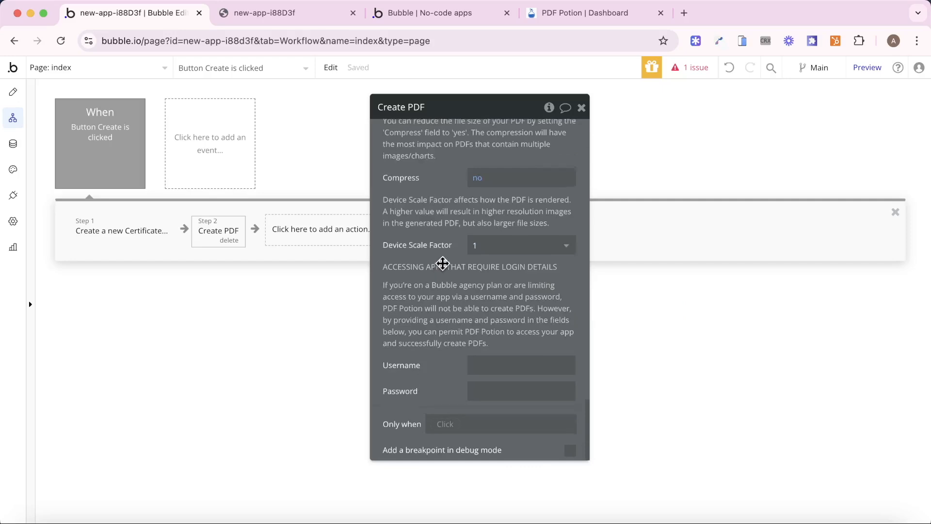
scroll(441, 262, "up", 3)
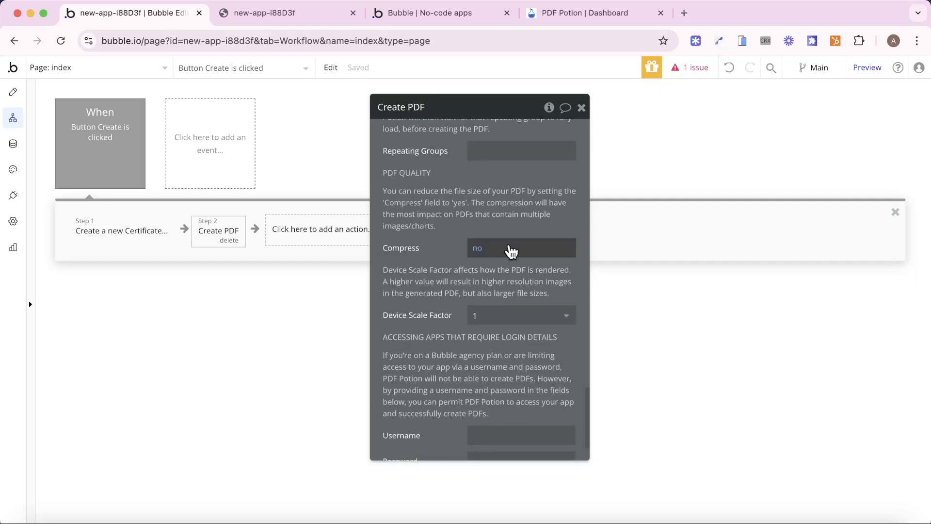
left_click(494, 324)
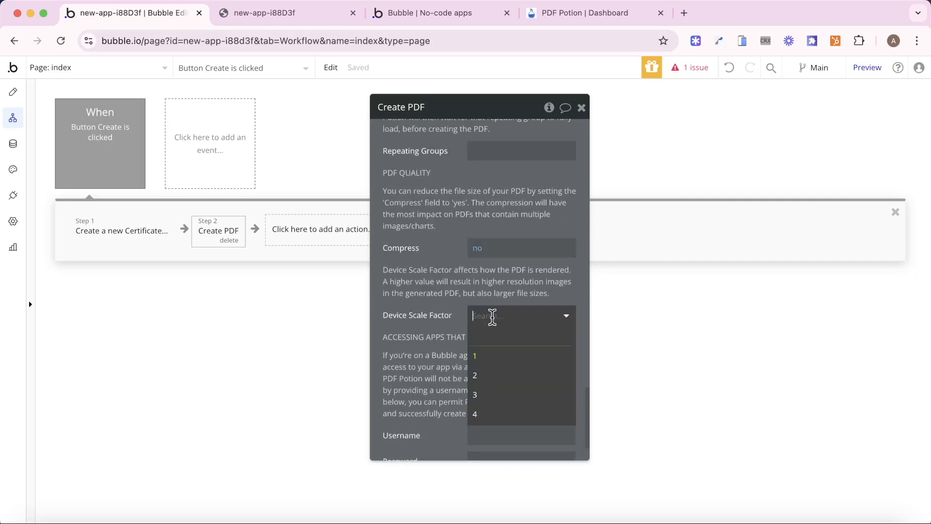
left_click(490, 414)
scroll(461, 318, "up", 2)
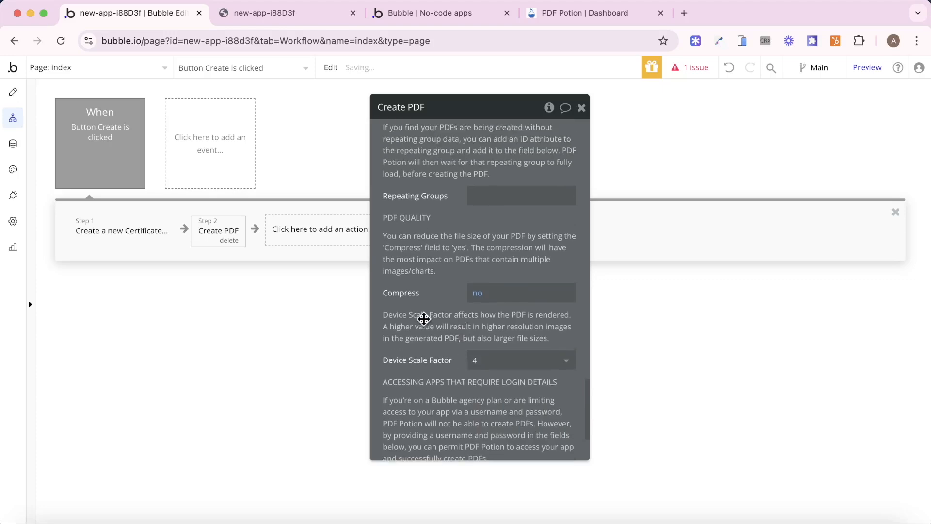
- In the reloaded test page, submit the form with an awardee name, date 01.01.24, Excellence and a signer name
left_click(380, 19)
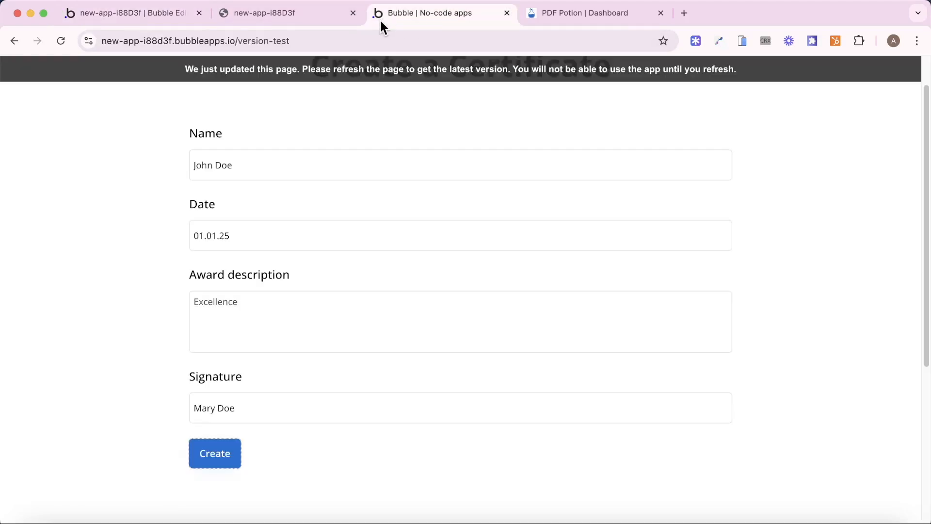
left_click(387, 67)
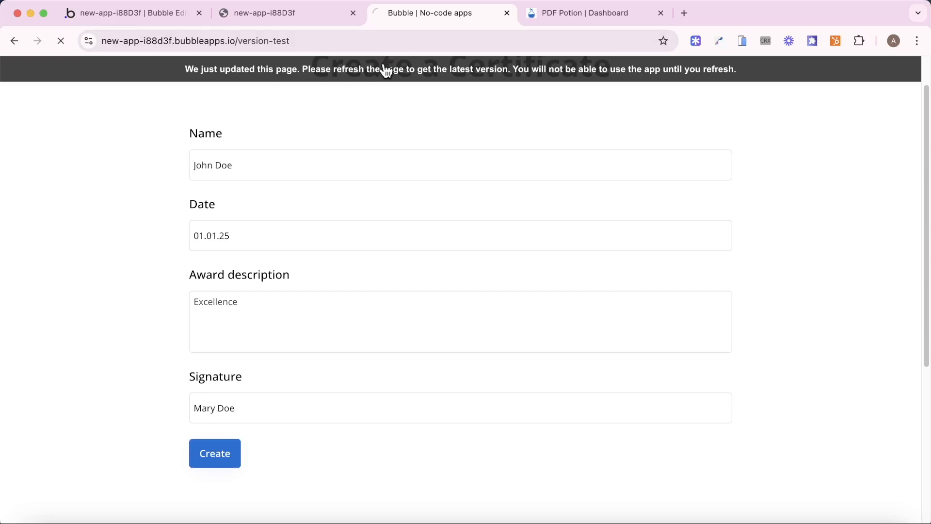
left_click(285, 153)
type("John Doe")
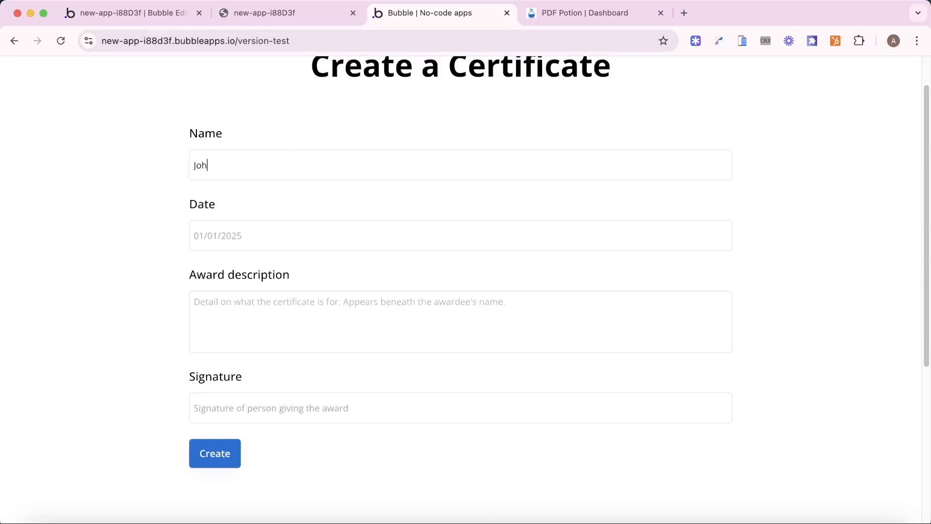
key("Tab")
type("01.01.01")
key("BackSpace")
key("BackSpace")
type("24")
type("Excellen")
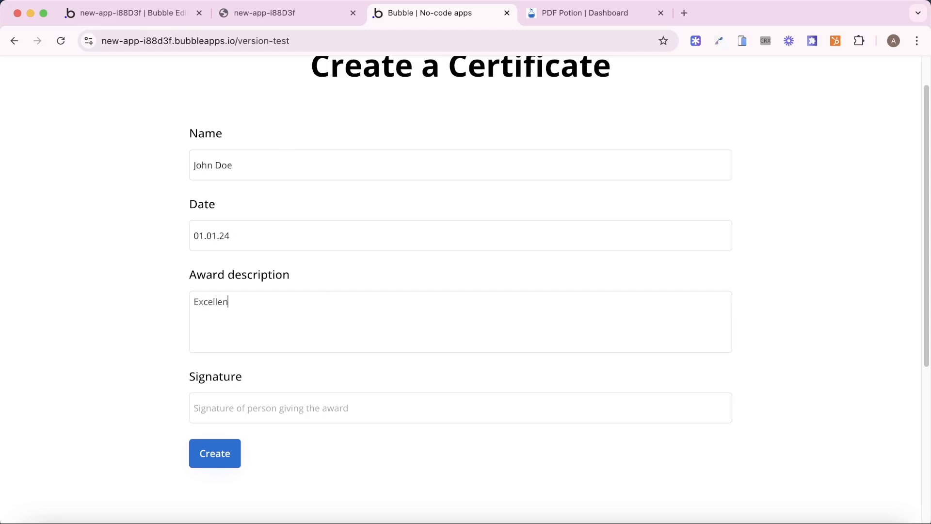
type("ceMary Doe")
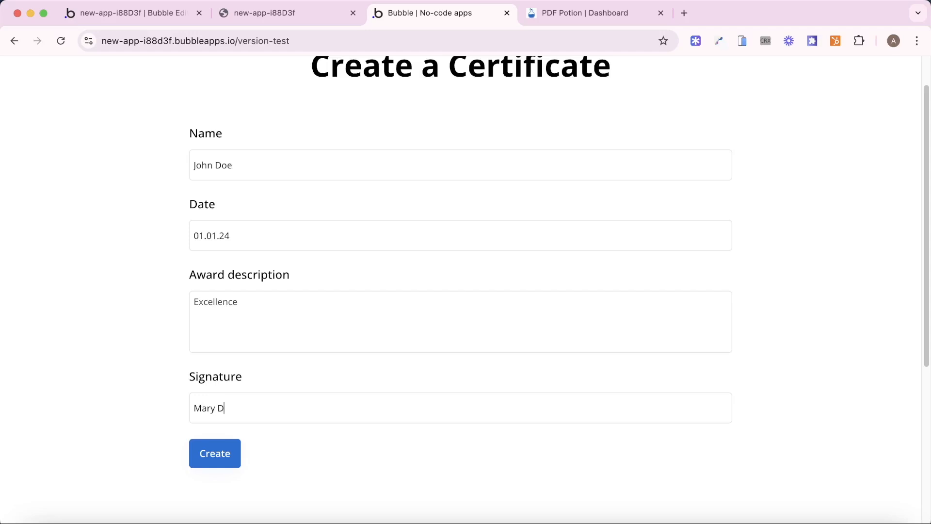
left_click(229, 445)
left_click(108, 14)
- Reload the editor and reopen the File manager to find Certificate.pdf (257.5 KB) above MyFile.pdf
left_click(12, 146)
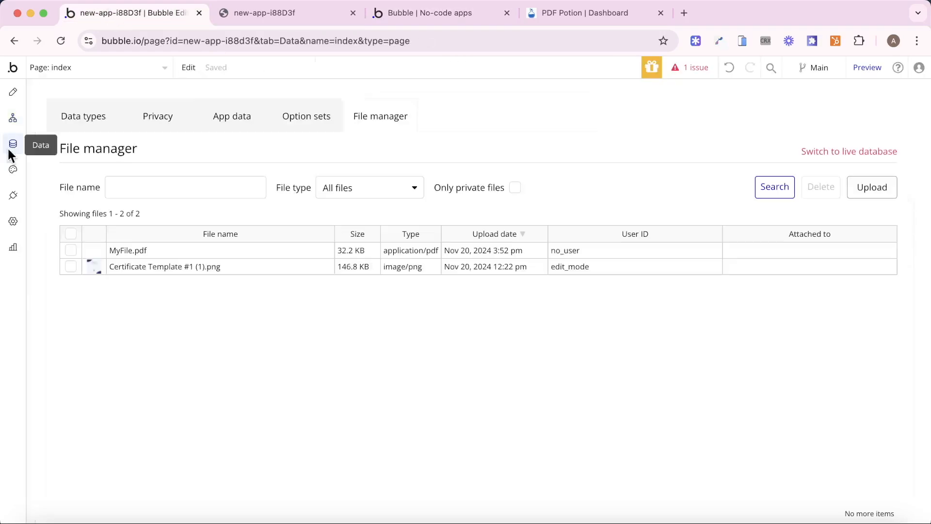
left_click(59, 38)
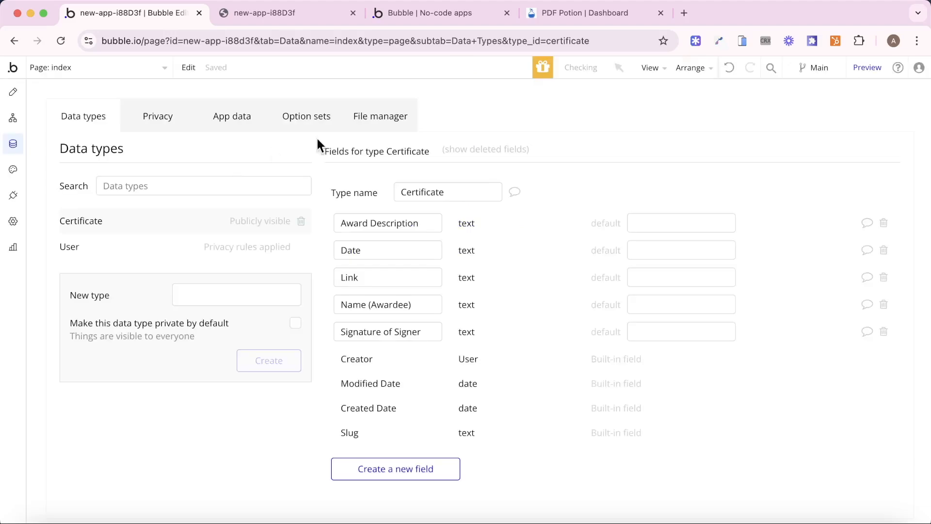
left_click(359, 116)
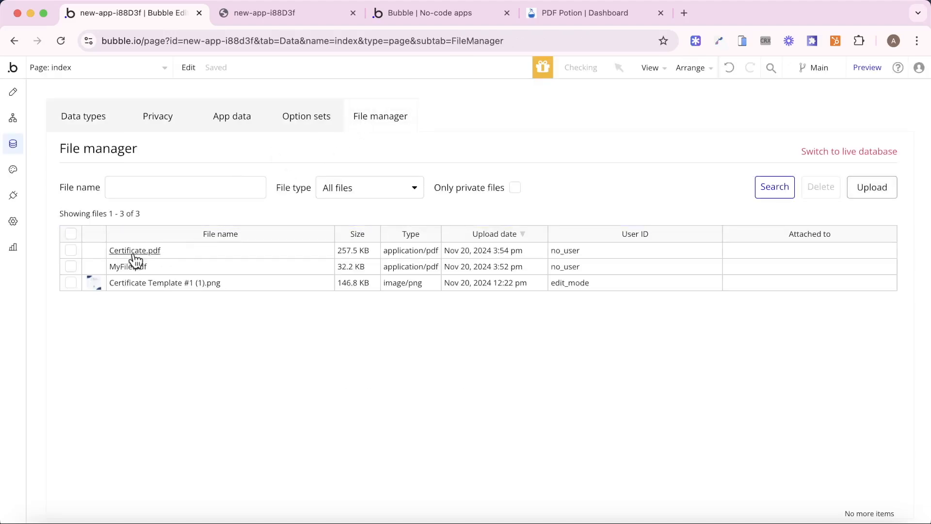
- View Certificate.pdf to confirm the awardee, Excellence, 01.01.24 and signature appear
left_click(134, 250)
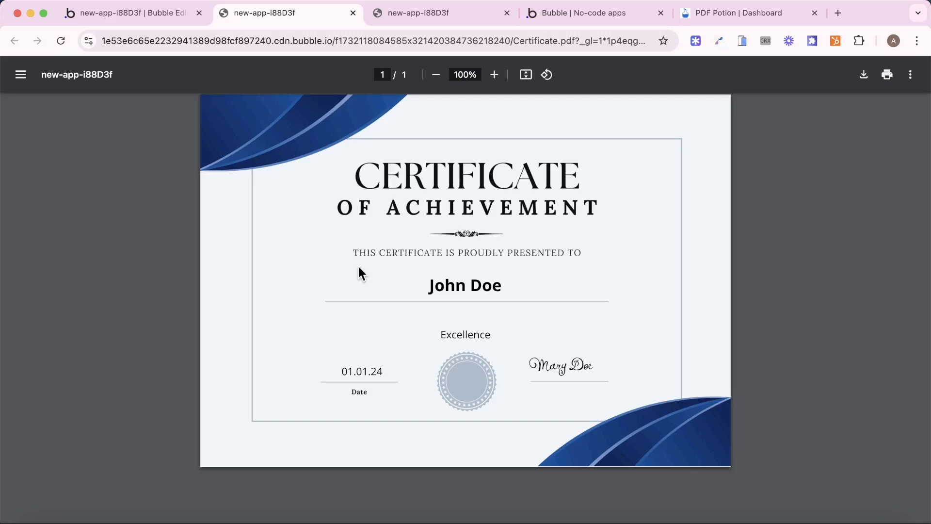
left_click(119, 18)
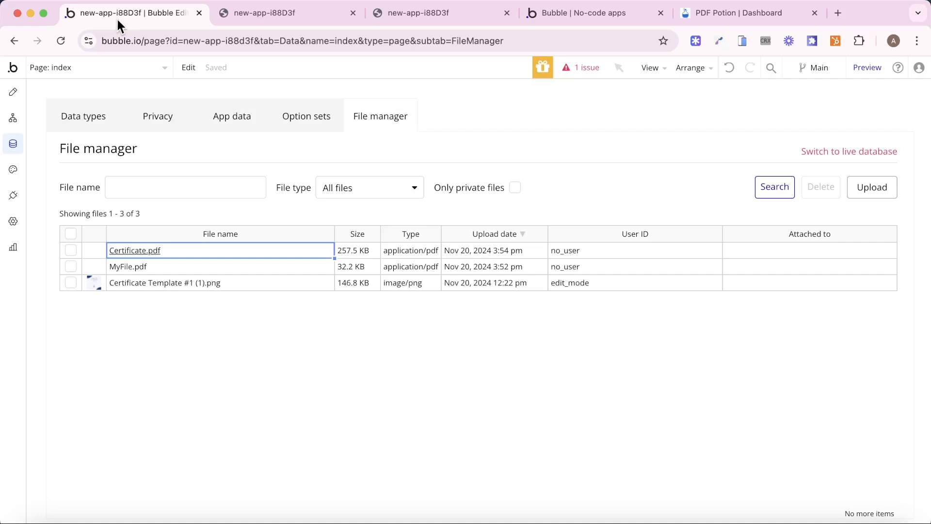
- Check that the Workflow API is enabled in Settings > API, then go to Backend workflows
left_click(10, 222)
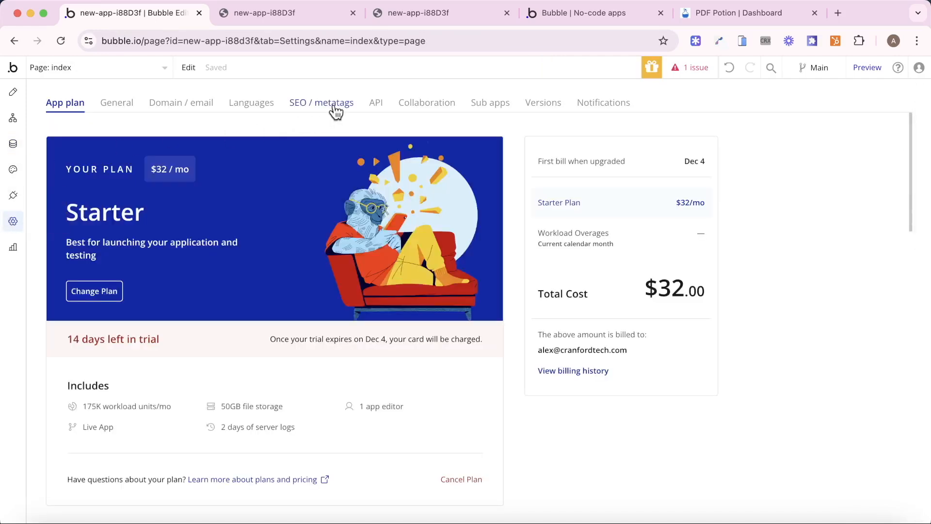
left_click(375, 104)
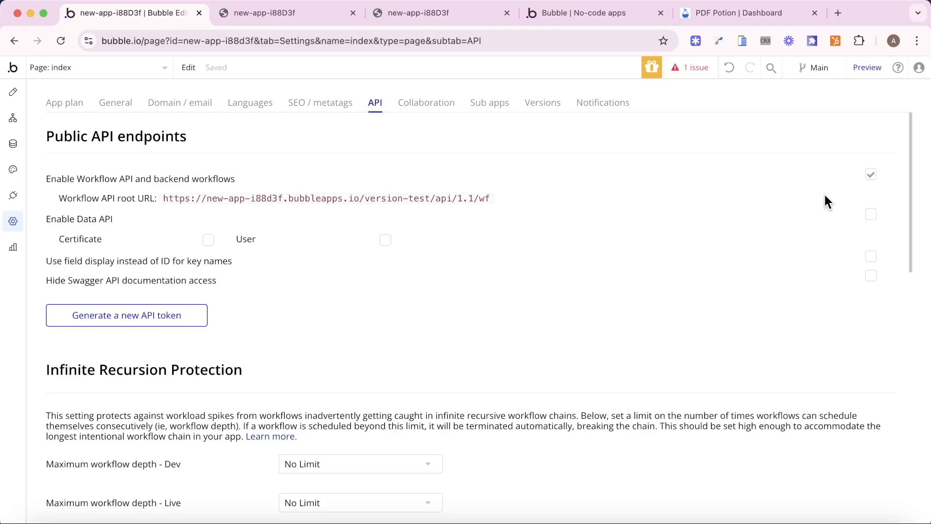
left_click(162, 70)
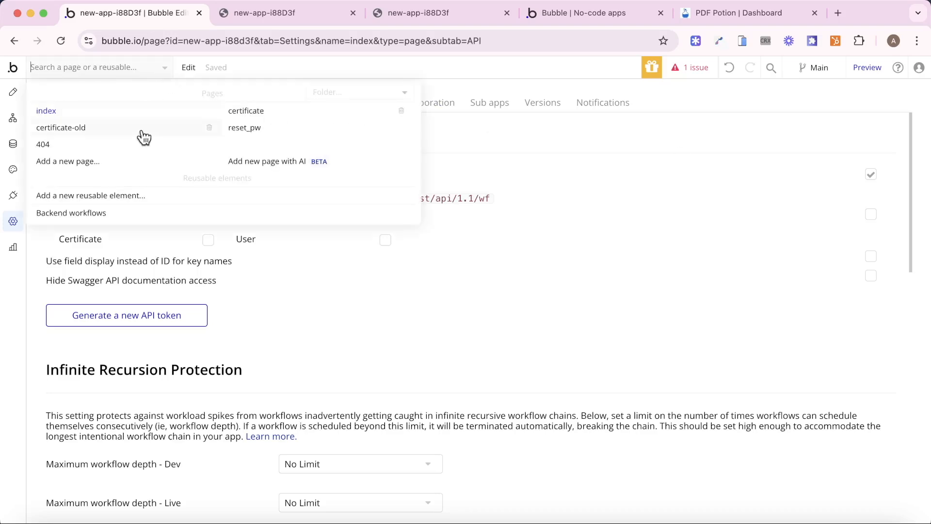
left_click(97, 213)
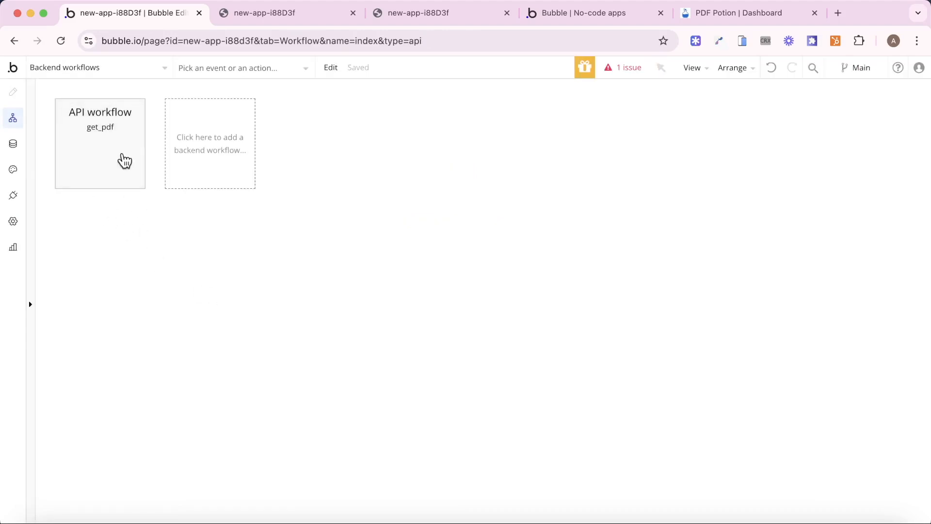
- Delete the old get_pdf and create a new API workflow get_pdf that runs without authentication
left_click(121, 163)
left_click(137, 181)
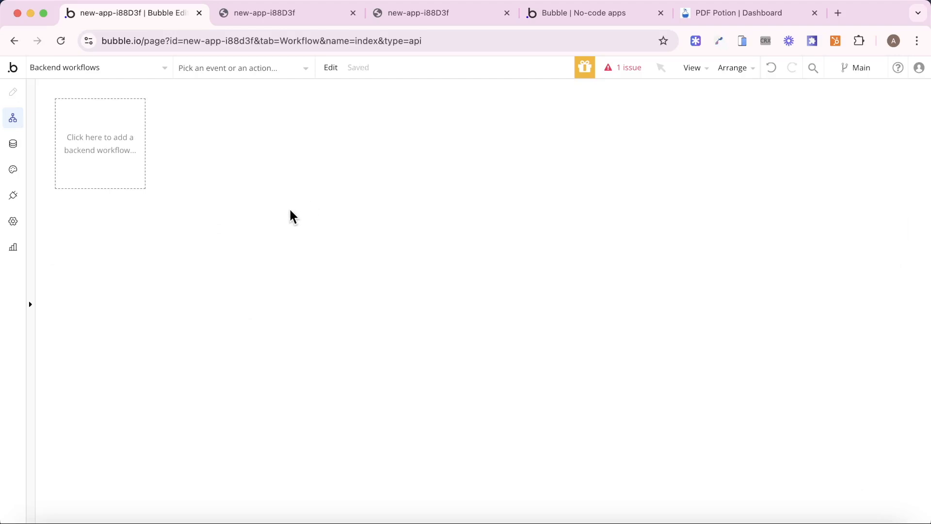
left_click(90, 155)
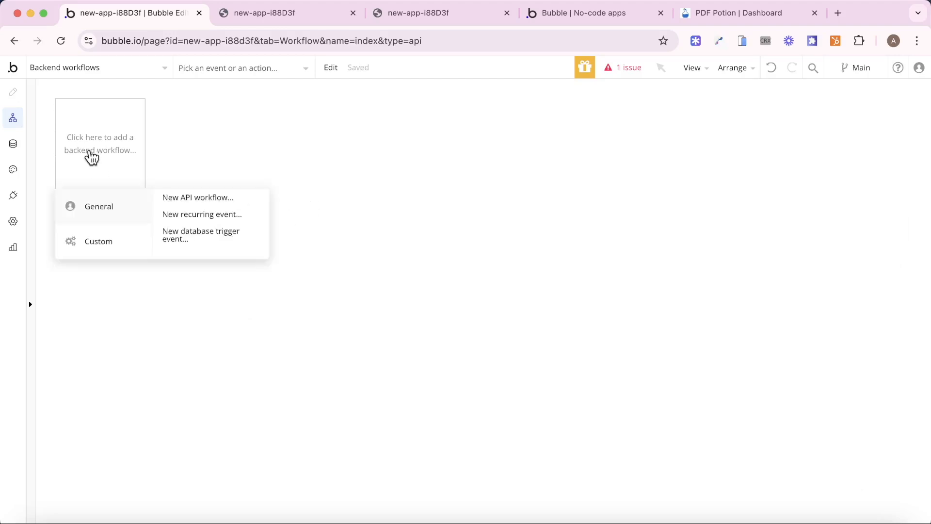
left_click(177, 201)
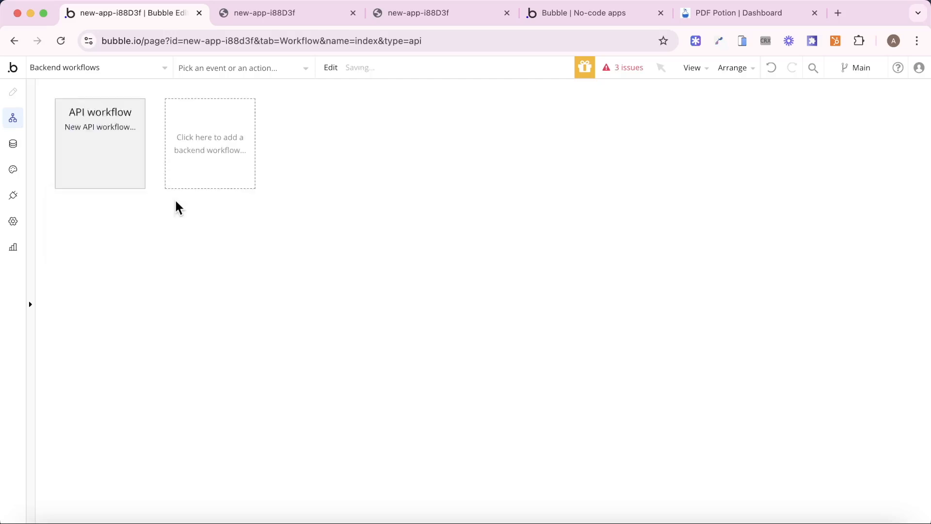
left_click_drag(313, 196, 255, 177)
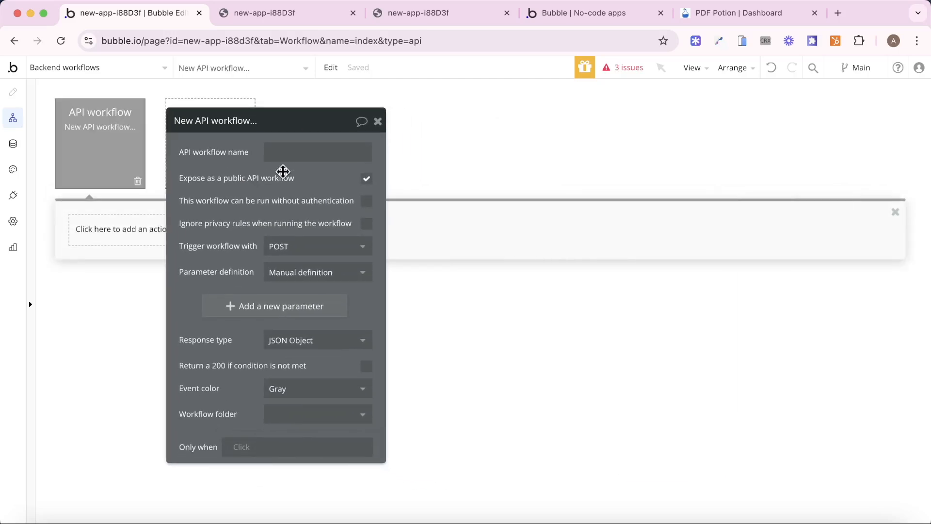
left_click(307, 150)
type("get_")
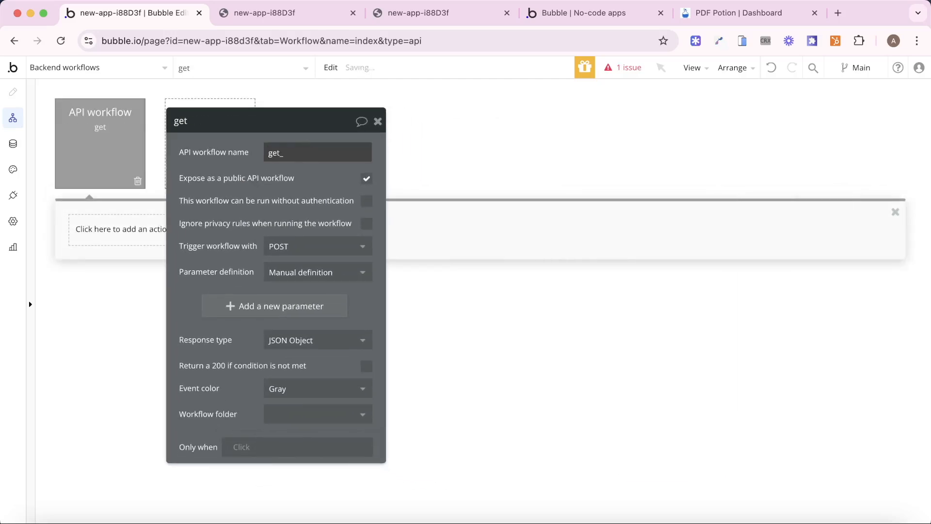
type("pdf")
left_click_drag(279, 165, 277, 165)
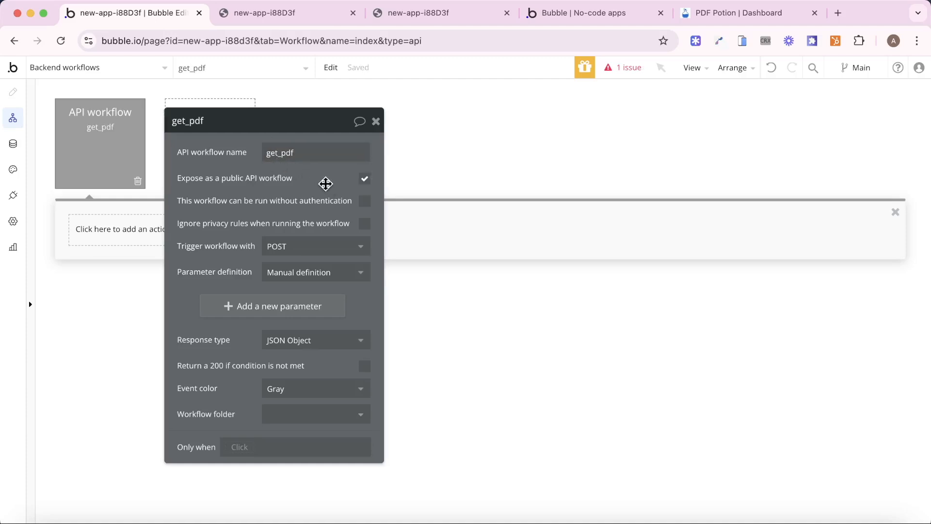
left_click(366, 202)
- Add two text parameters to get_pdf named id and link
left_click(280, 306)
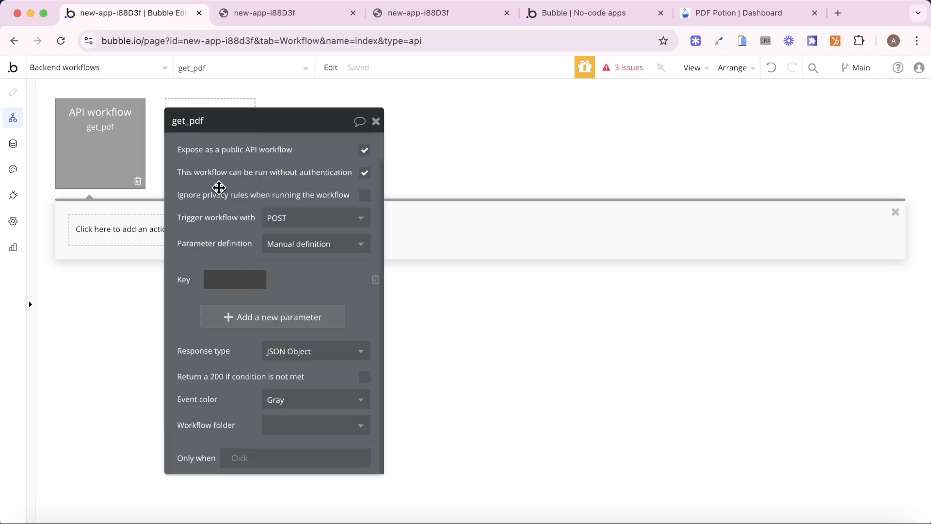
type("id")
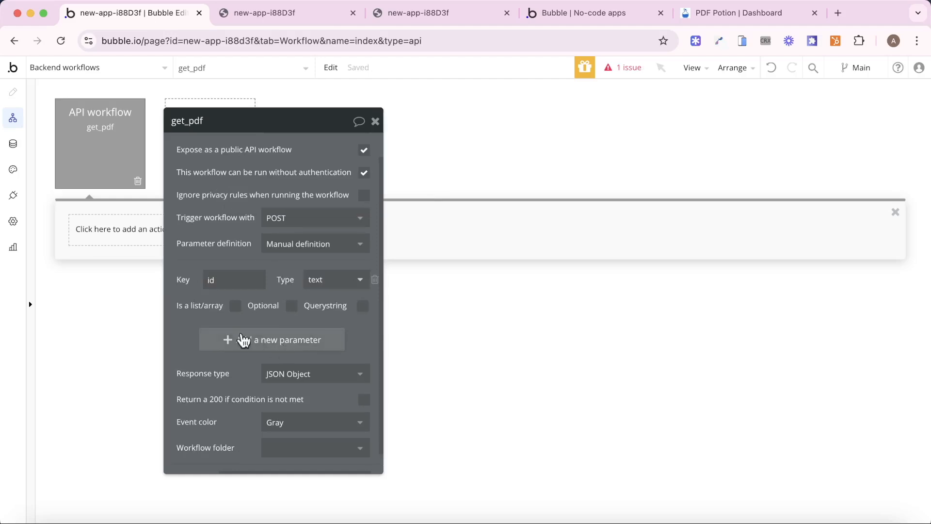
left_click(226, 345)
left_click(219, 283)
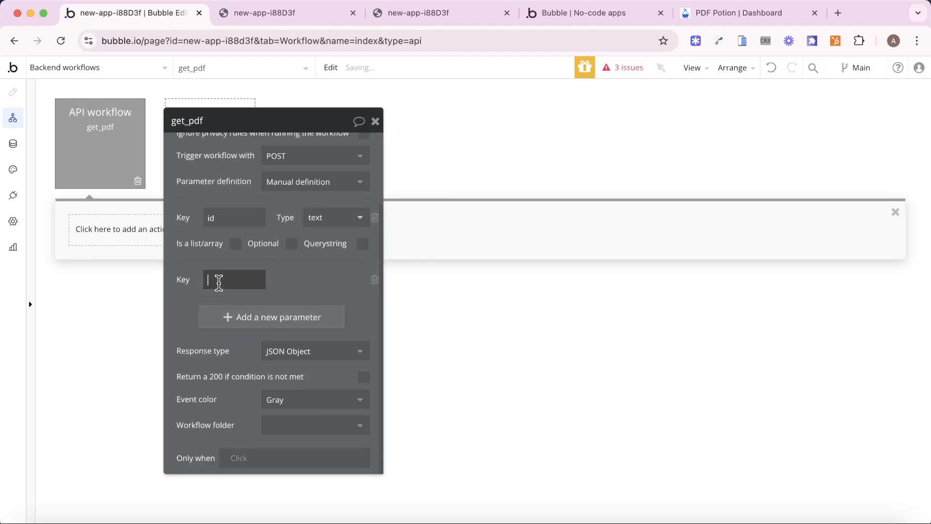
type("link")
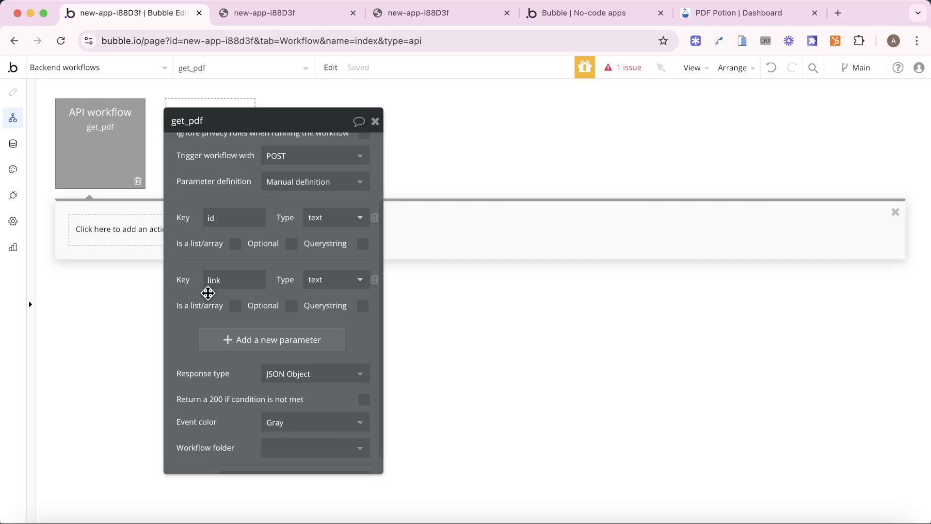
- Add a Make changes to thing action targeting Do a search for Certificates :first item
left_click(123, 240)
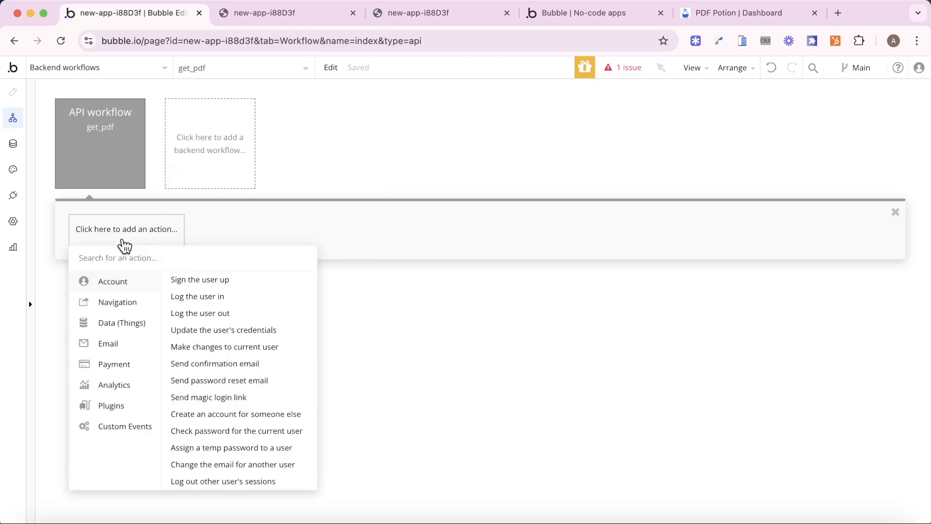
mouse_move(127, 324)
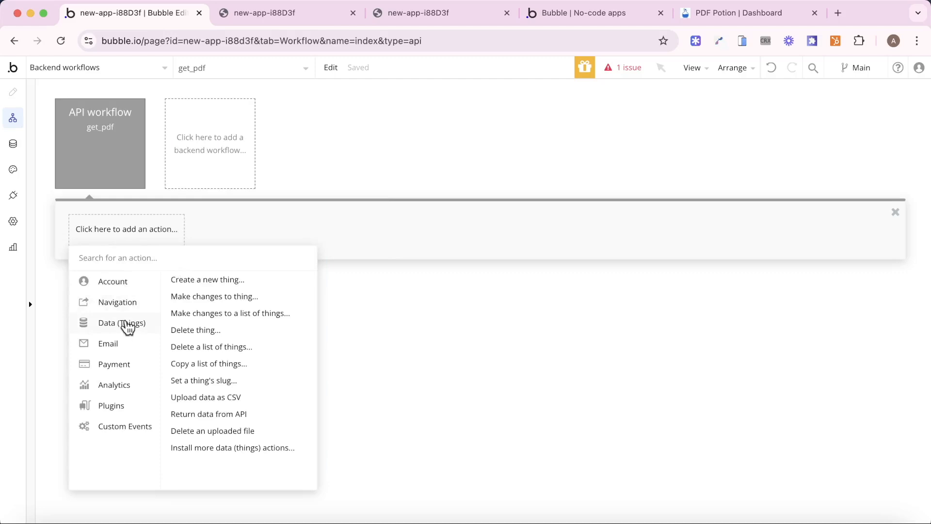
left_click(219, 298)
left_click(269, 153)
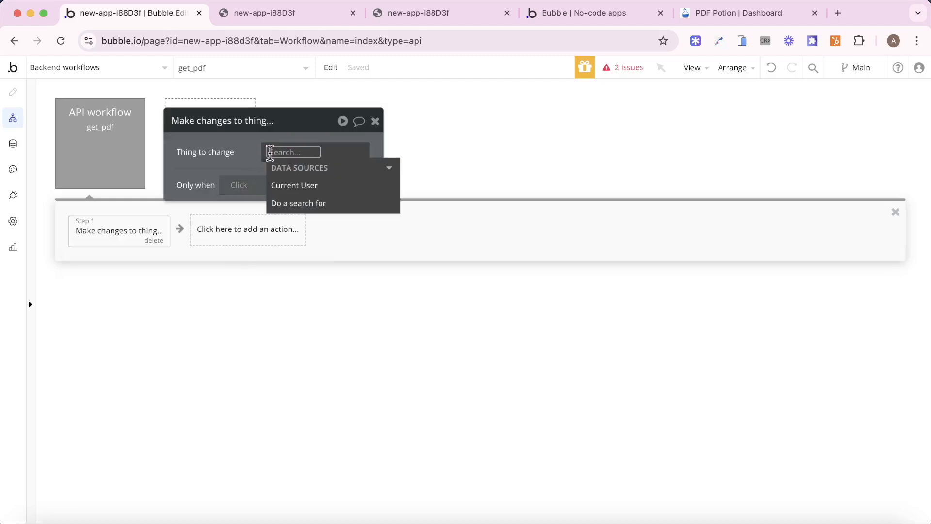
left_click(324, 203)
left_click(495, 152)
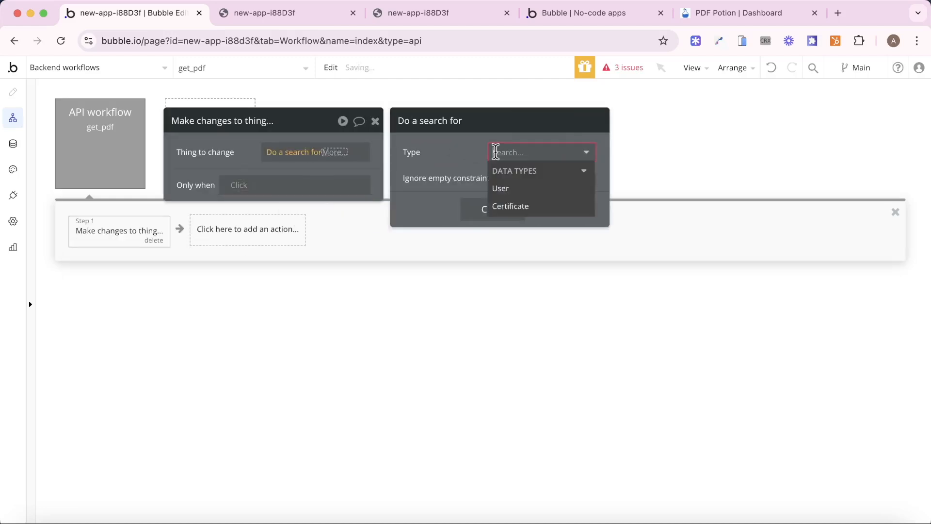
left_click(533, 207)
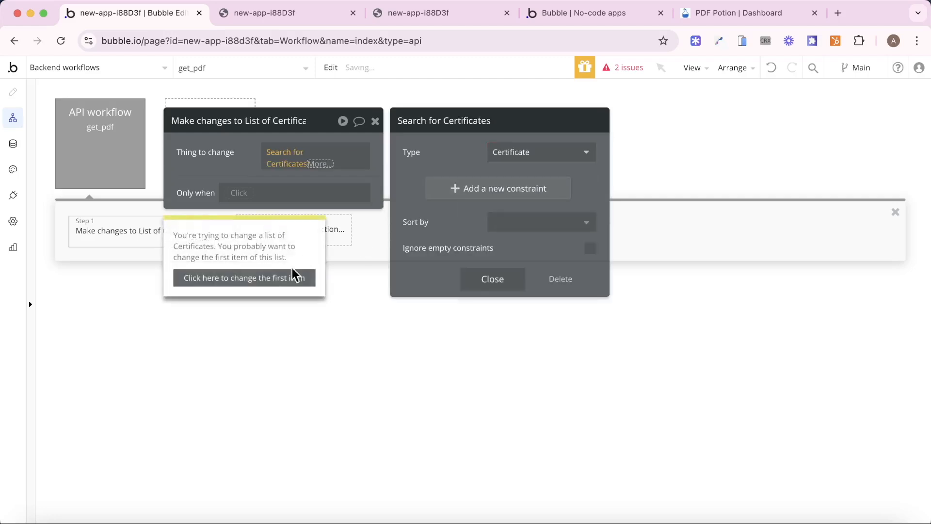
left_click(286, 283)
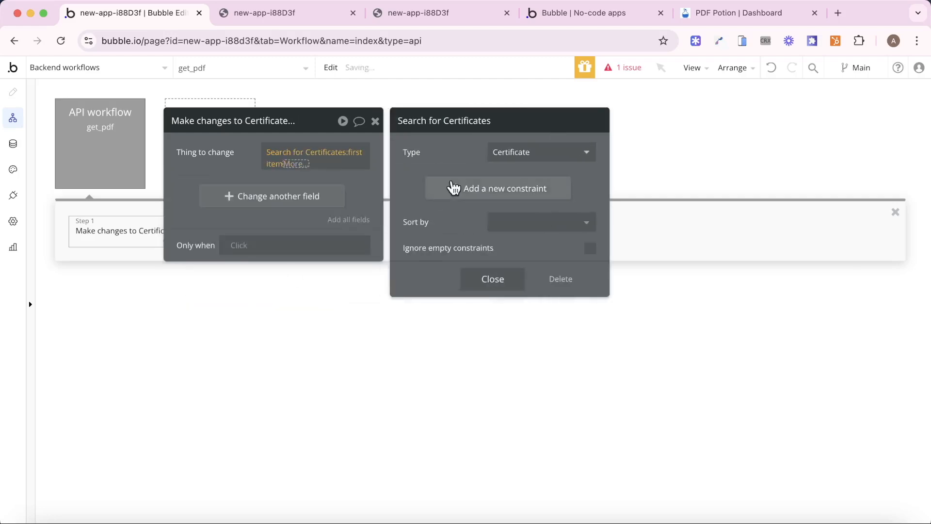
- Constrain the Certificate search to unique id = id
left_click(489, 187)
left_click(421, 183)
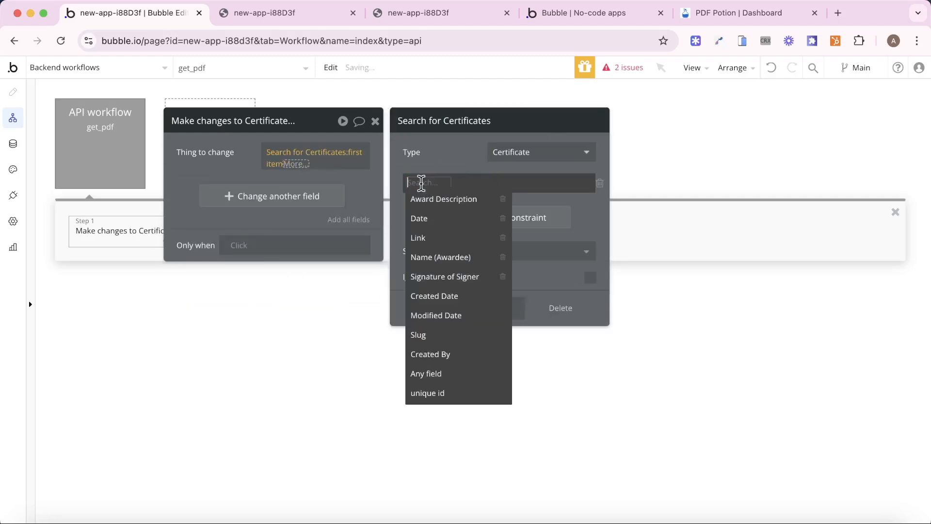
left_click(429, 391)
left_click(463, 183)
left_click(470, 208)
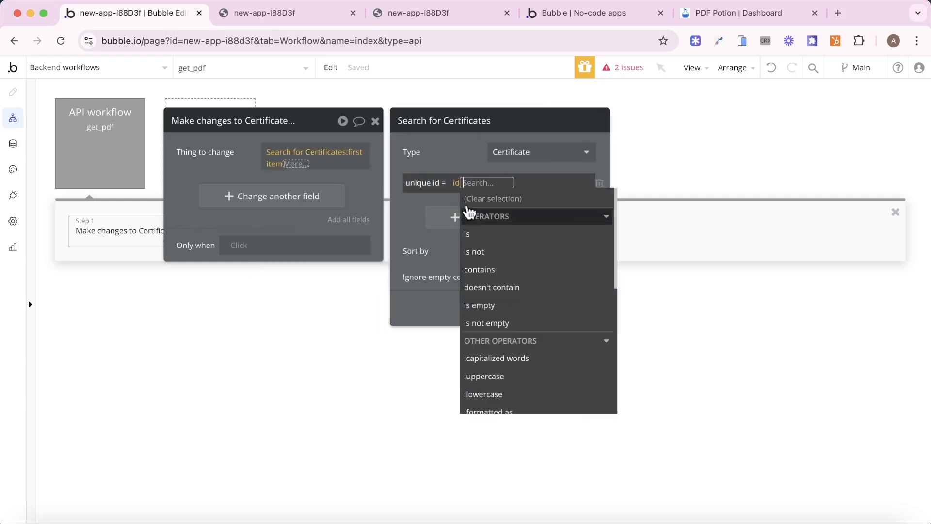
left_click(447, 167)
- Review the Create PDF step in the index page's Create button workflow
left_click(66, 71)
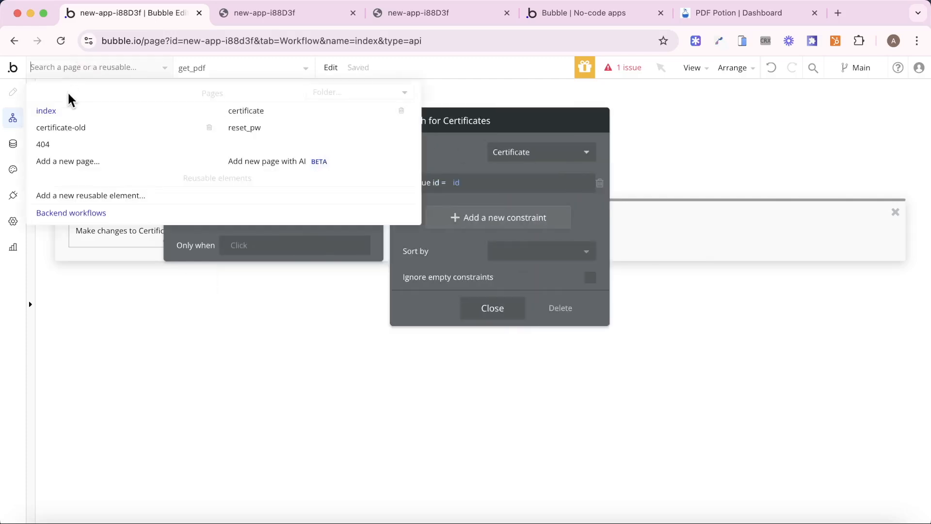
left_click(72, 112)
left_click(87, 156)
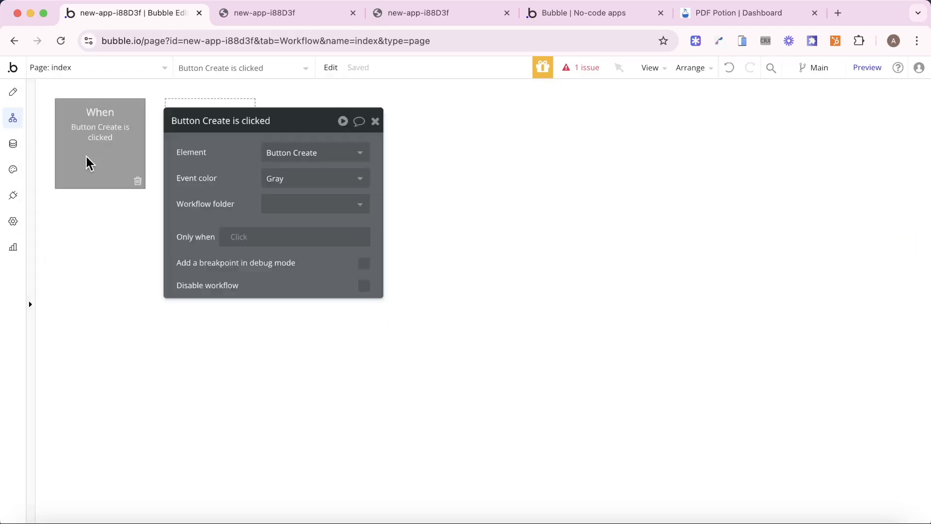
left_click(219, 242)
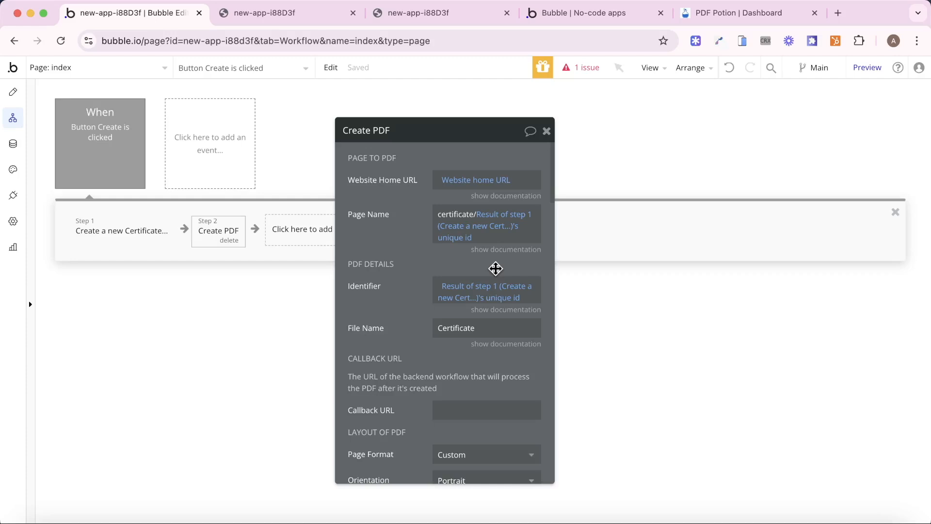
- In get_pdf's certificate update step, add the Link field set to the link parameter
left_click(103, 68)
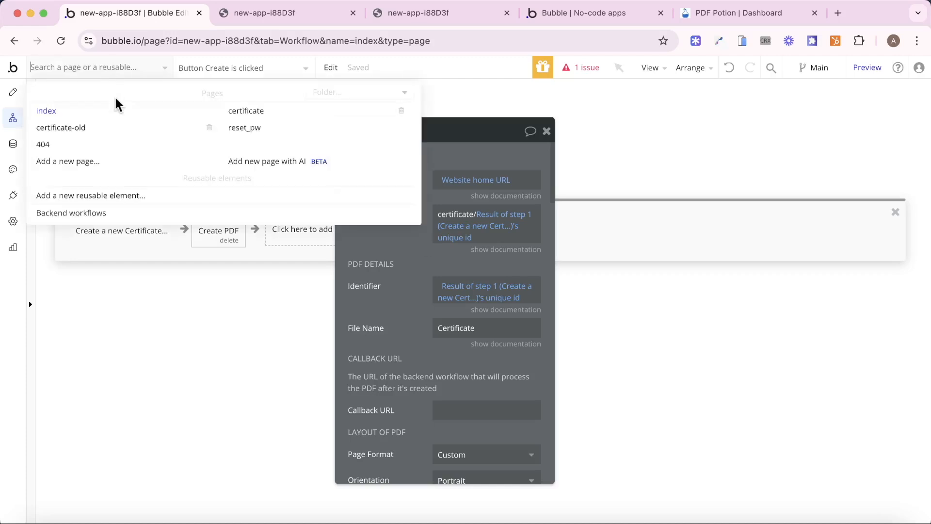
left_click(91, 213)
left_click(88, 155)
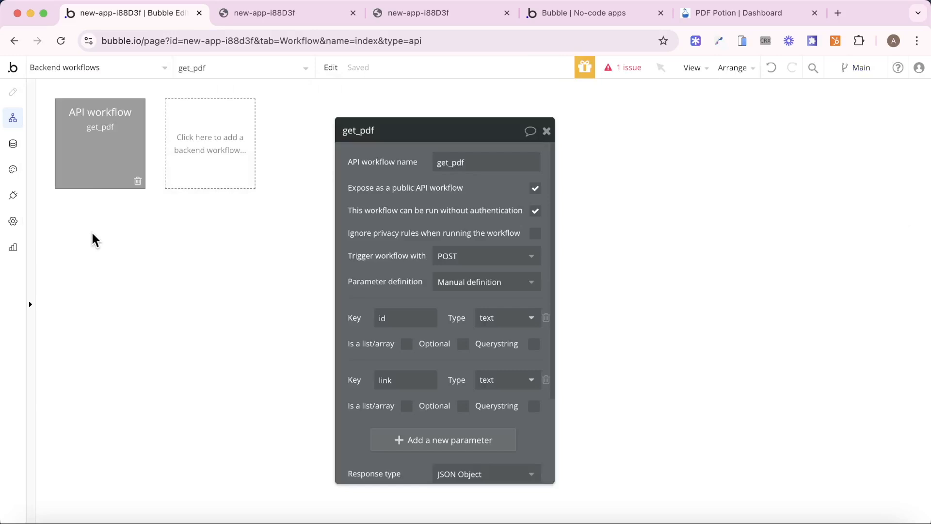
left_click(94, 235)
left_click(458, 163)
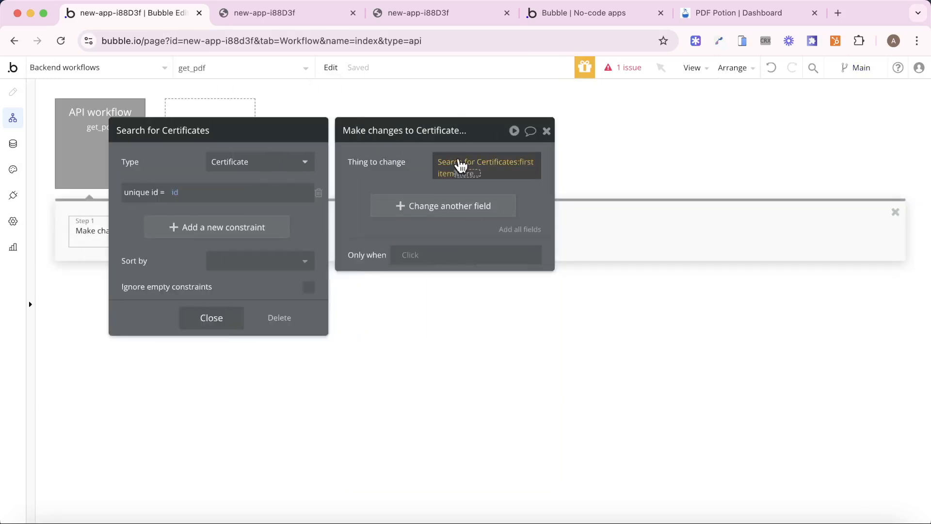
mouse_move(460, 167)
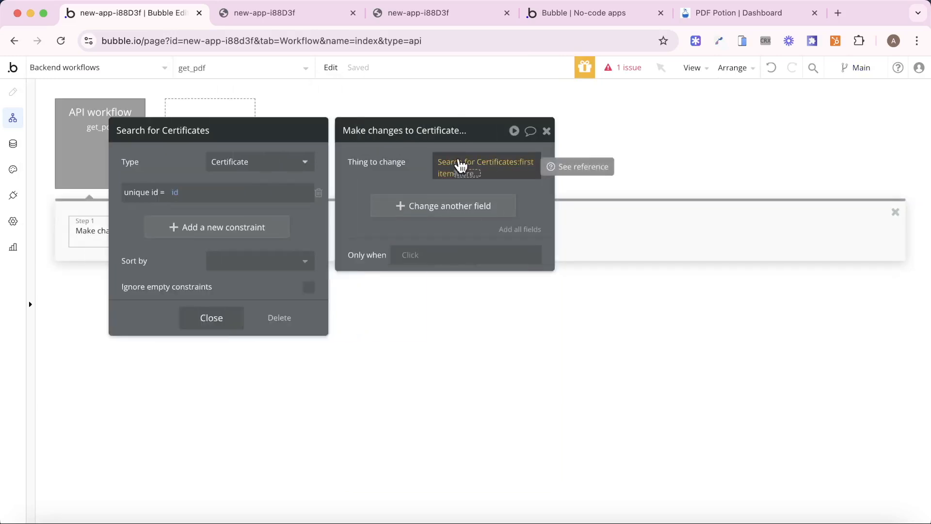
left_click(459, 166)
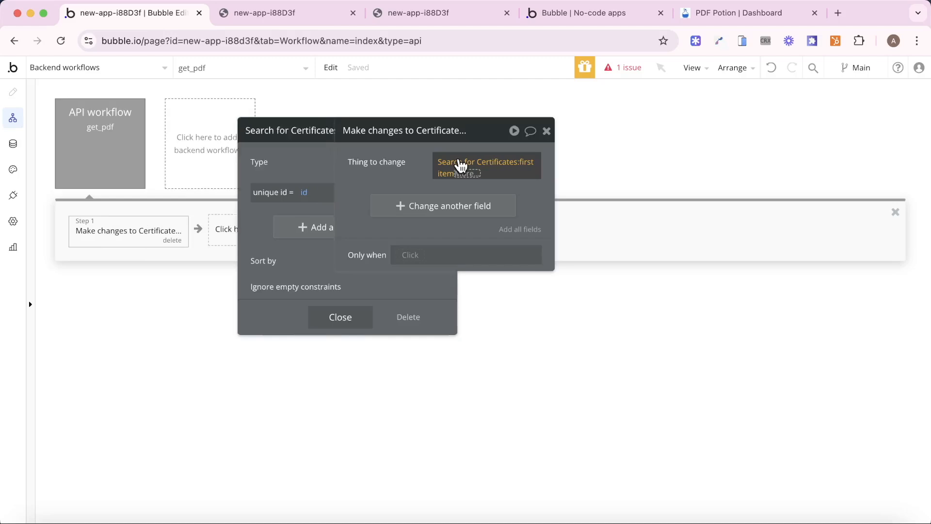
left_click(426, 205)
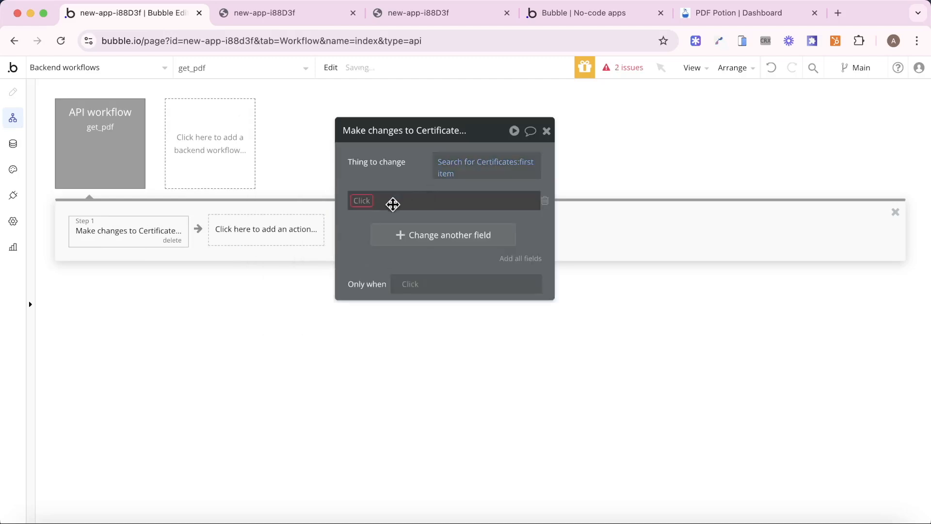
left_click(359, 201)
left_click(377, 253)
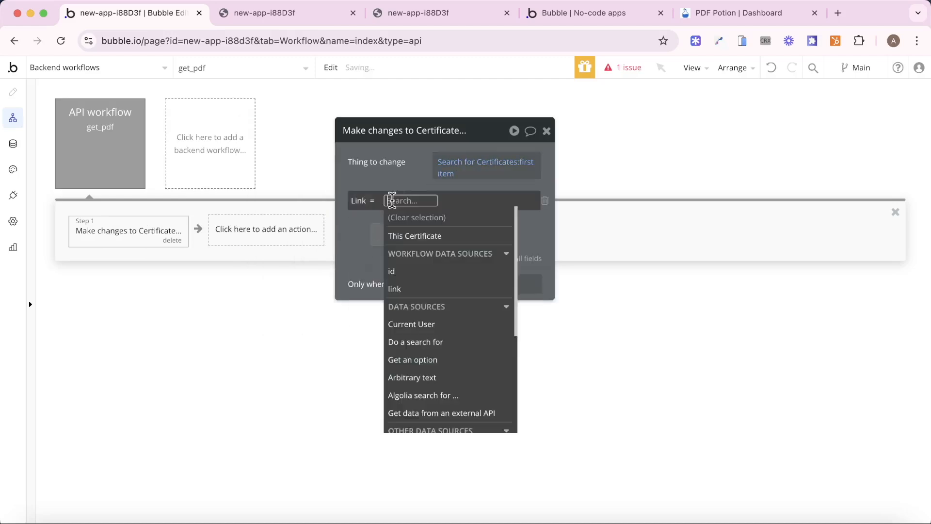
left_click(424, 290)
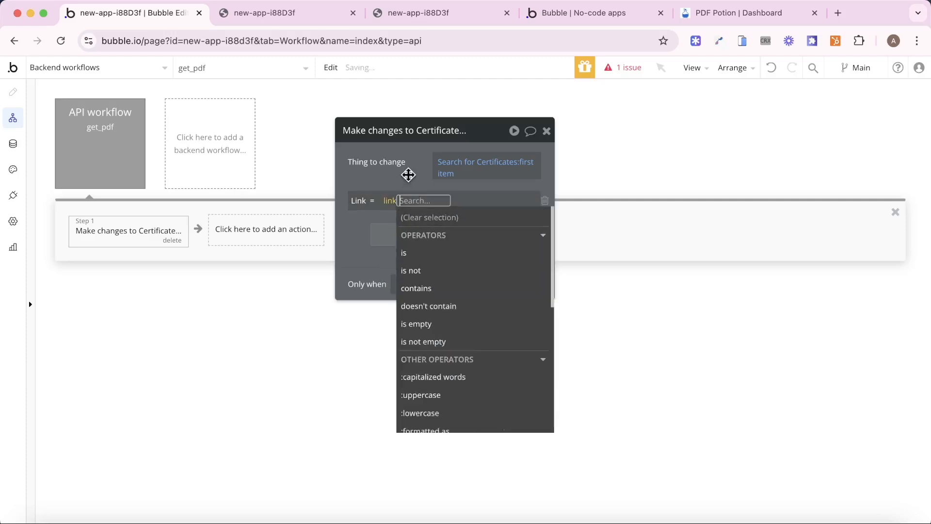
left_click(409, 172)
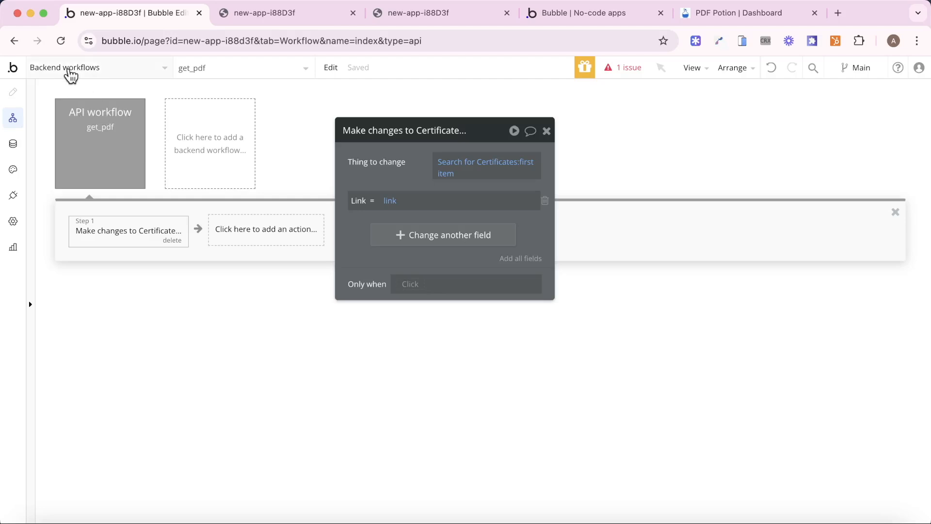
left_click(88, 73)
- After rechecking the Create PDF step, select and copy the Workflow API root URL from Settings > API
left_click(52, 115)
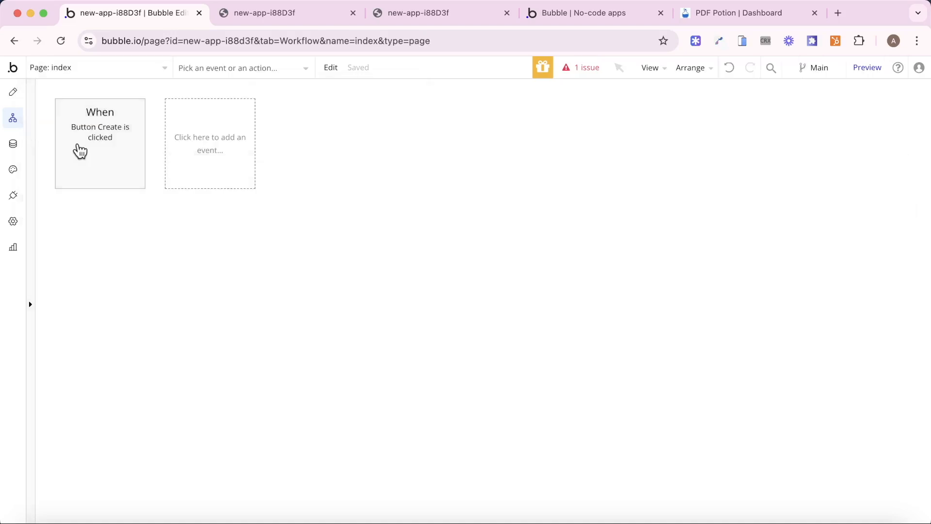
left_click(77, 150)
left_click(244, 234)
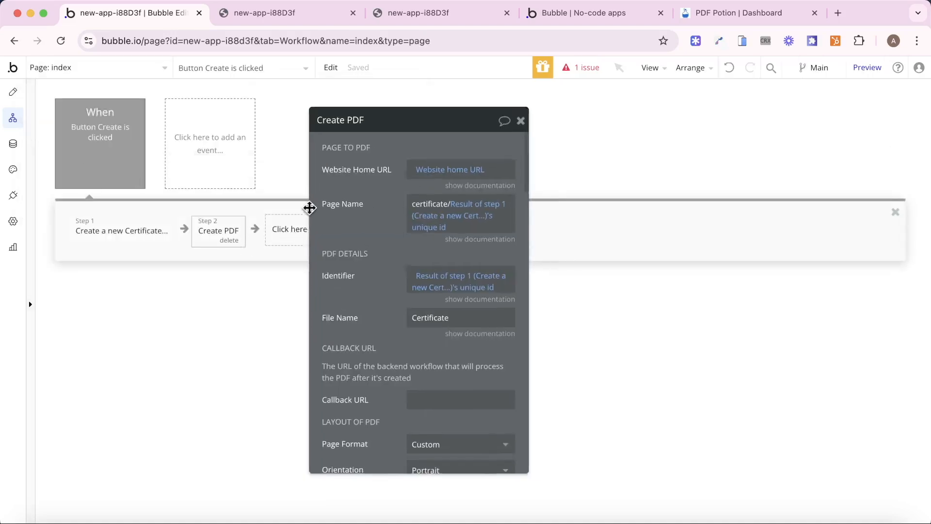
scroll(349, 287, "down", 4)
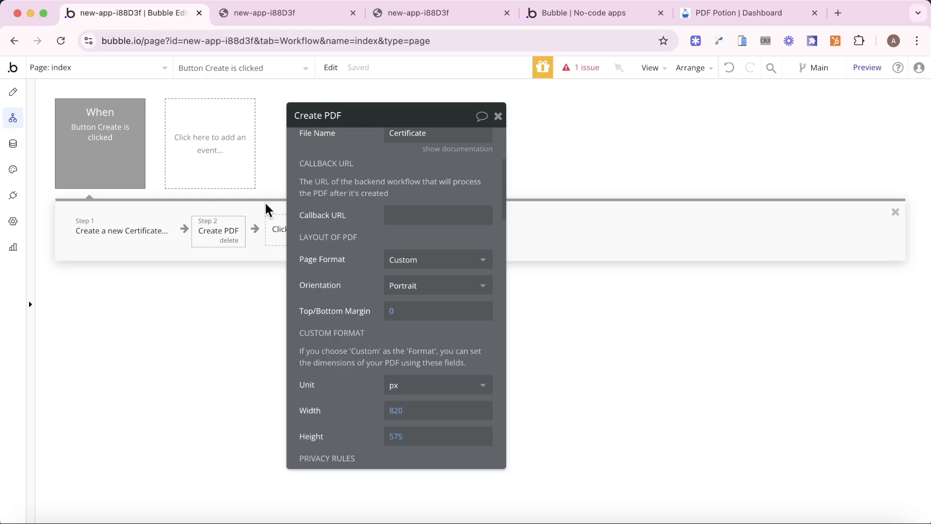
left_click(13, 222)
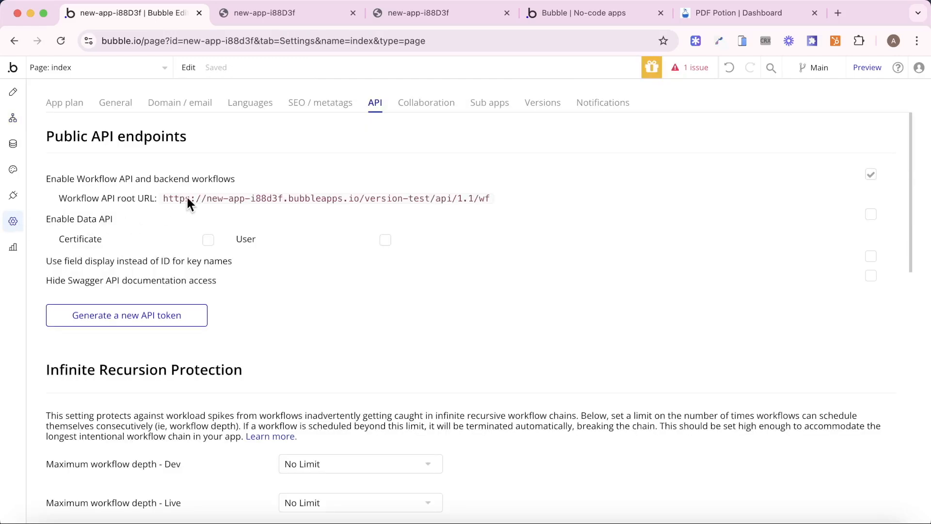
left_click_drag(179, 197, 444, 197)
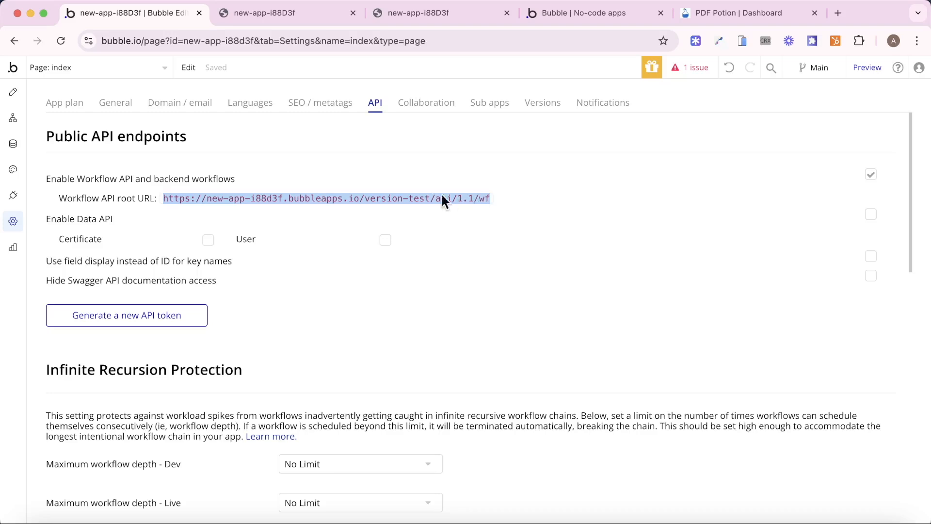
left_click(13, 92)
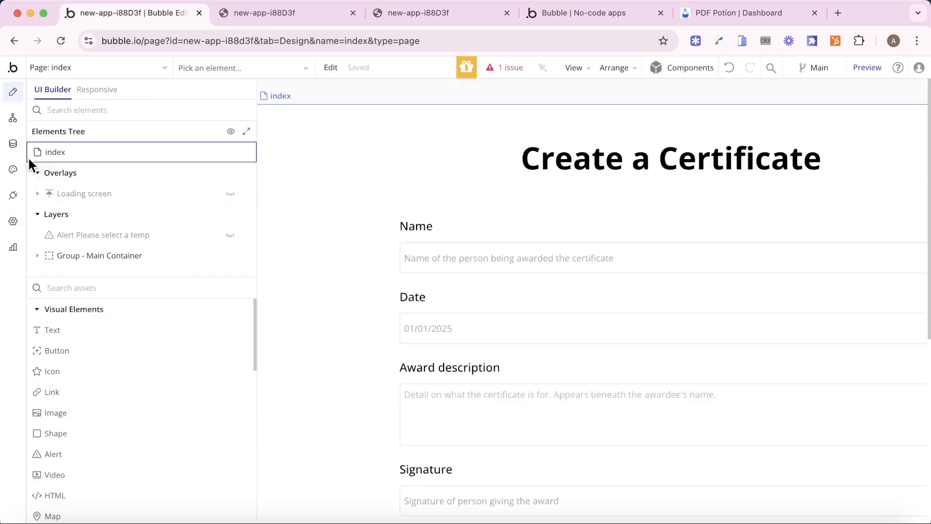
- Set the Create PDF callback URL to the pasted API root URL plus /get_pdf
left_click(13, 118)
left_click(417, 395)
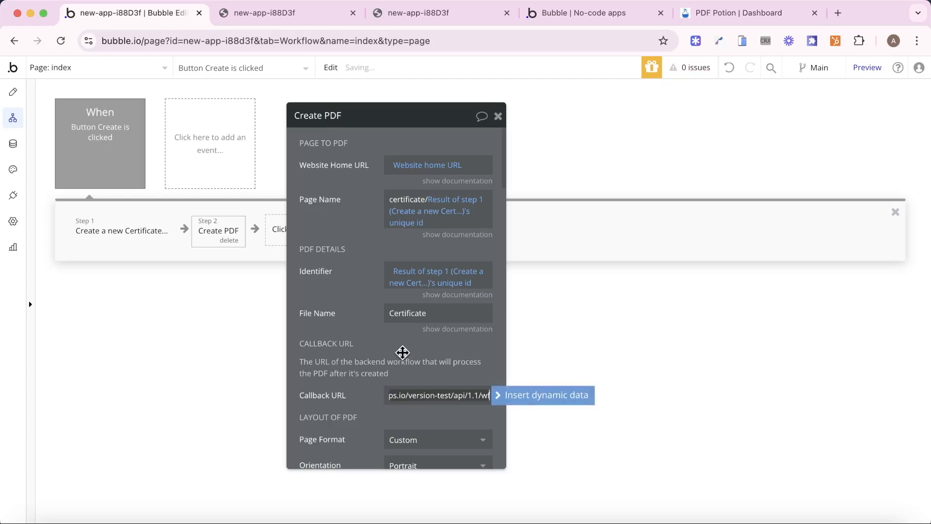
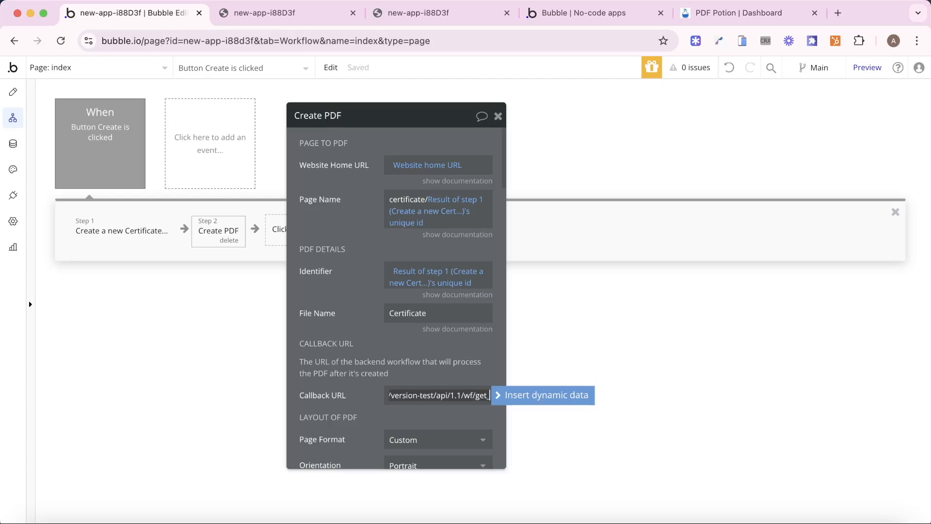
left_click(352, 388)
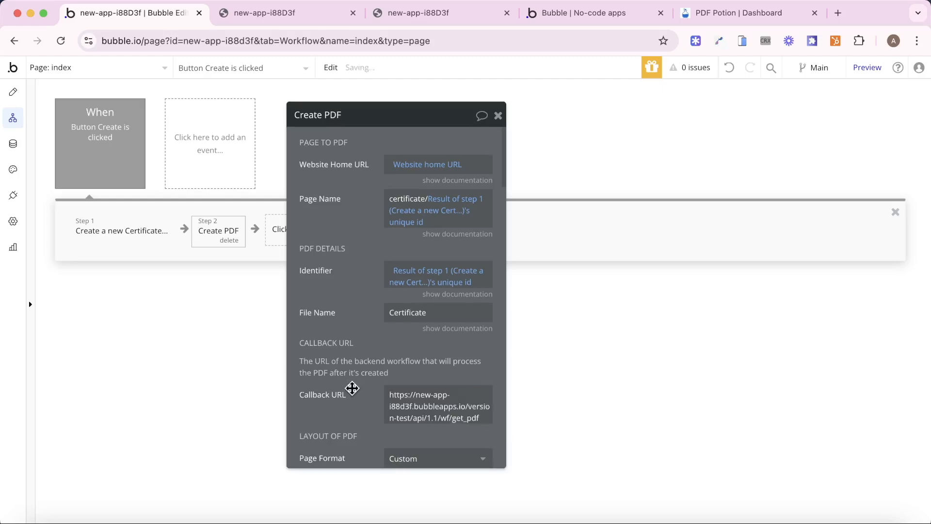
scroll(353, 388, "down", 5)
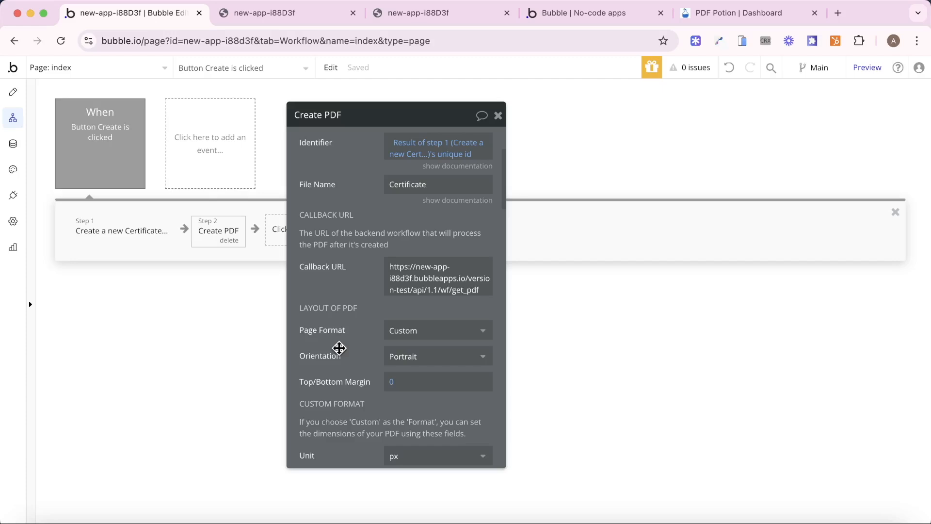
- Replace the callback URL's hard-coded domain with dynamic Website home URL before api/1.1/wf/get_pdf
left_click(409, 291)
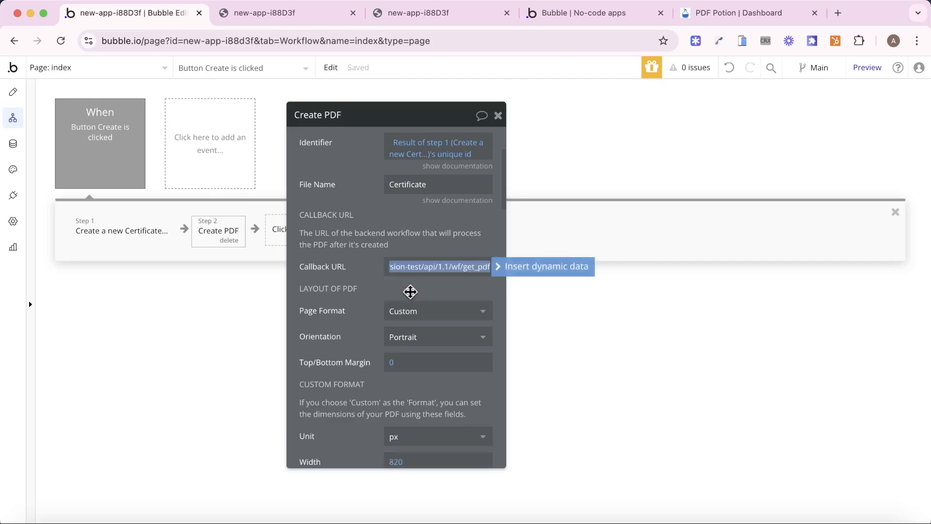
key("Left")
key("Right")
key("Right")
key("Right")
key("Right")
key("Right")
key("Right")
key("Right")
key("Right")
key("Right")
key("Right")
key("Right")
key("Right")
key("Right")
key("Right")
key("Right")
key("Right")
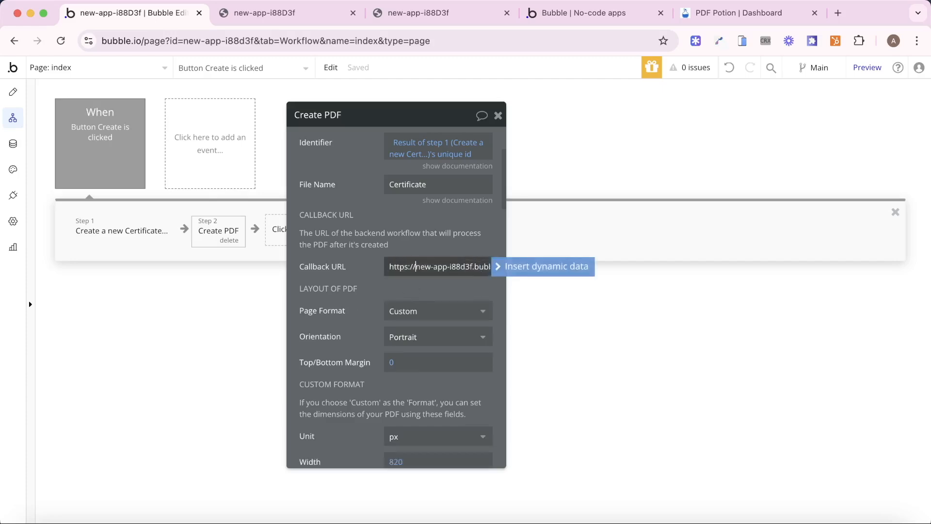
key("Right")
key("Right")
key("Right")
key("Right")
key("Right")
key("Right")
key("Right")
key("Right")
key("Right")
key("Right")
key("Right")
key("Right")
key("Right")
key("Right")
key("Right")
key("Right")
key("Right")
key("Right")
key("Right")
key("Right")
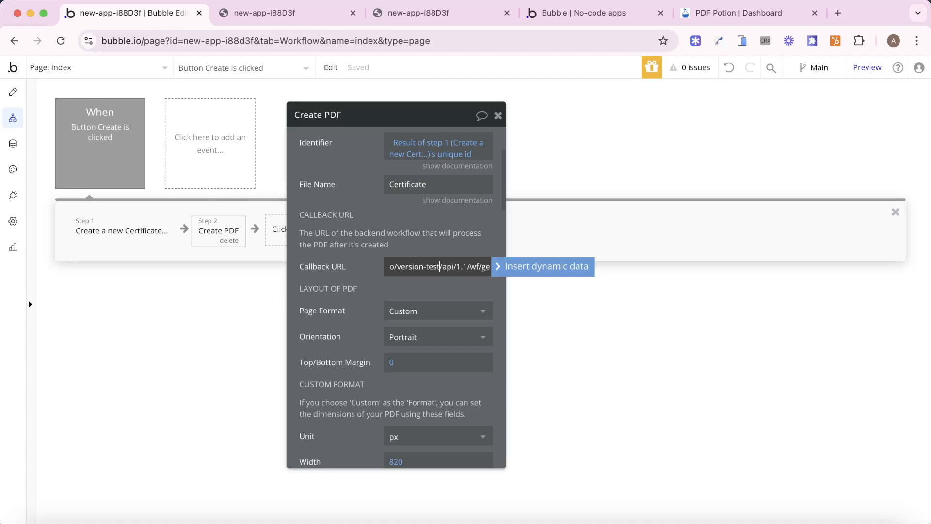
key("shift+super+Left")
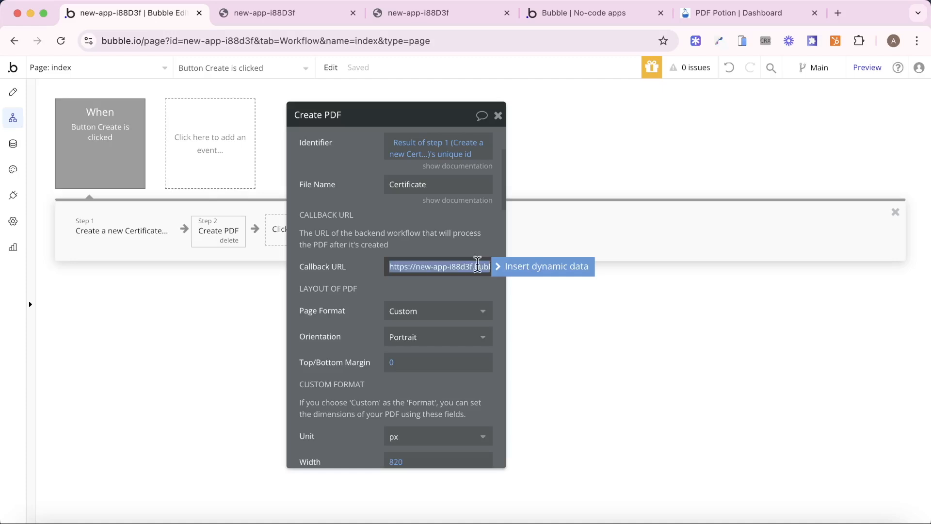
key("BackSpace")
left_click(519, 268)
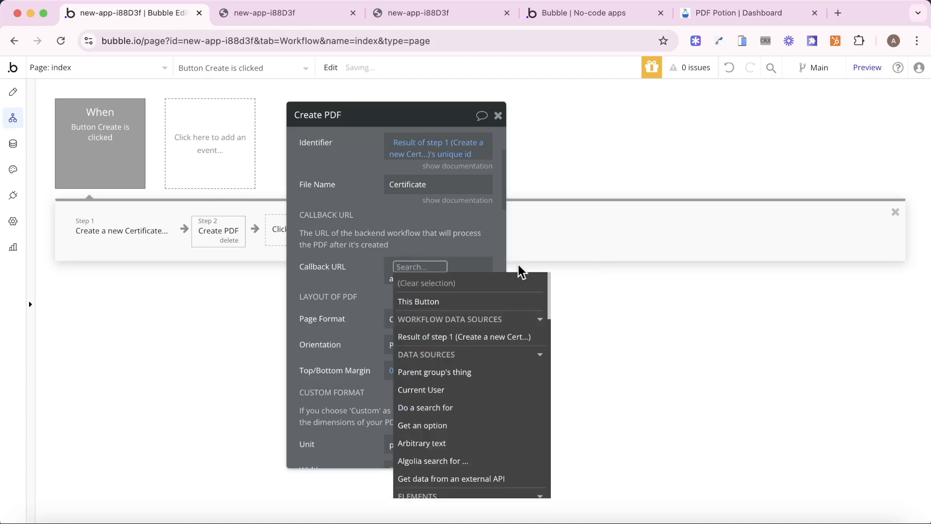
type("web")
left_click(475, 312)
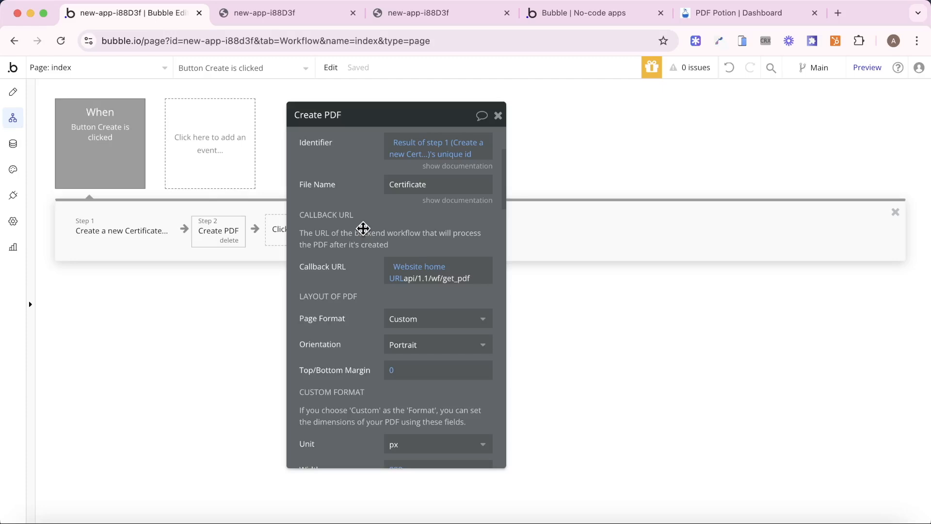
left_click(8, 151)
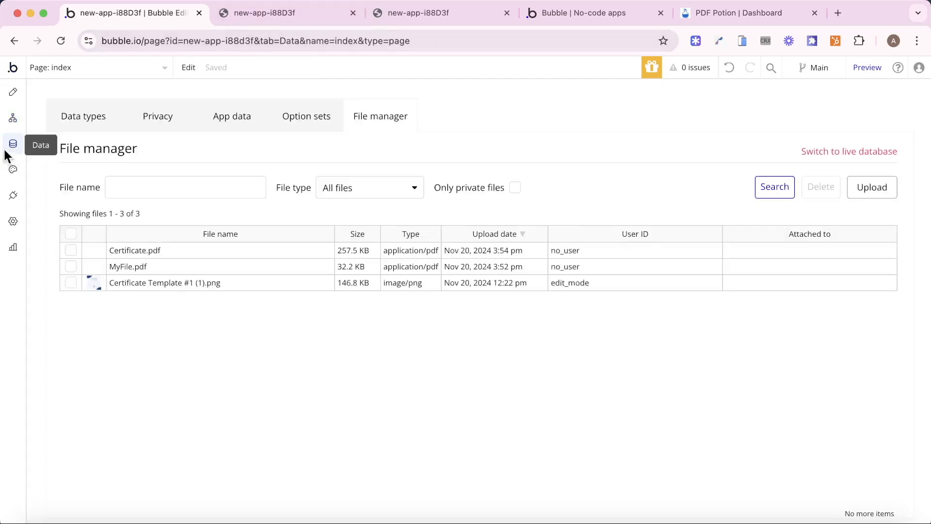
- Submit a preview certificate with the awardee's name, award Excellence and a signature, then check App data
left_click(240, 120)
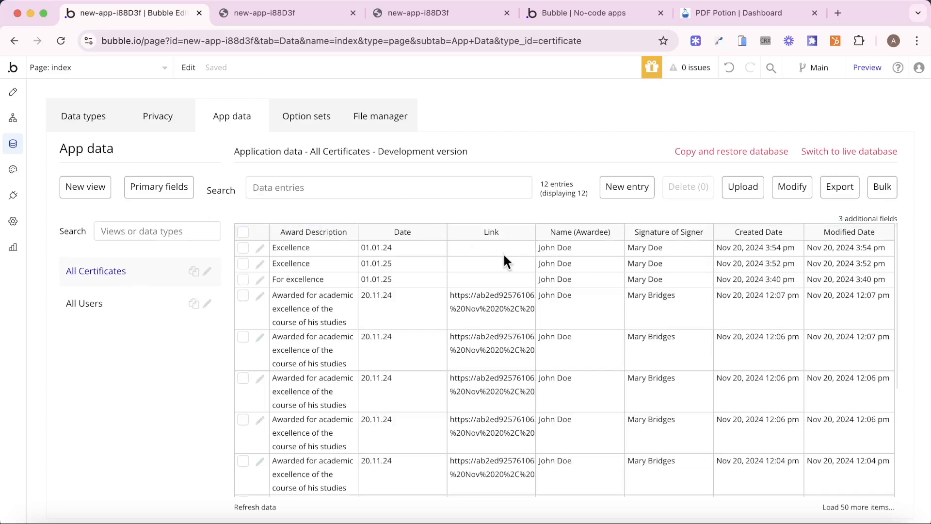
left_click(570, 20)
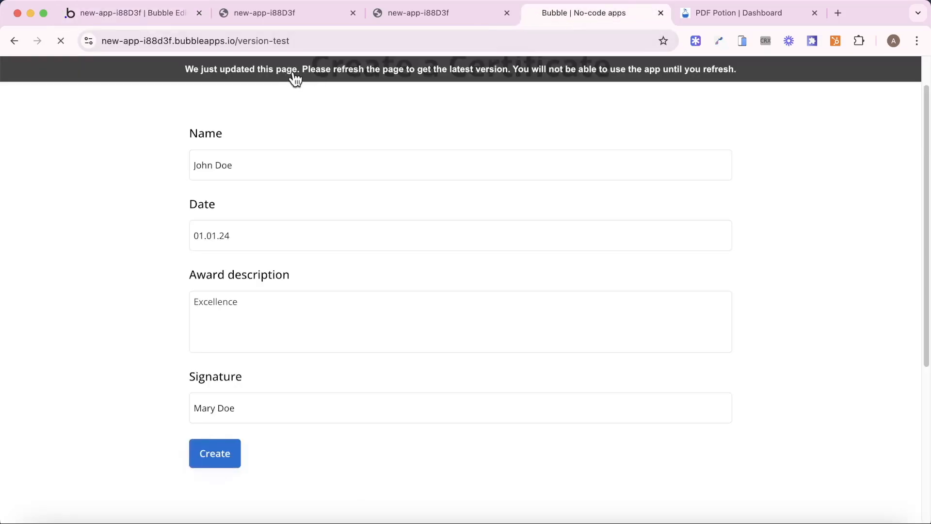
left_click(252, 169)
type("John Doe")
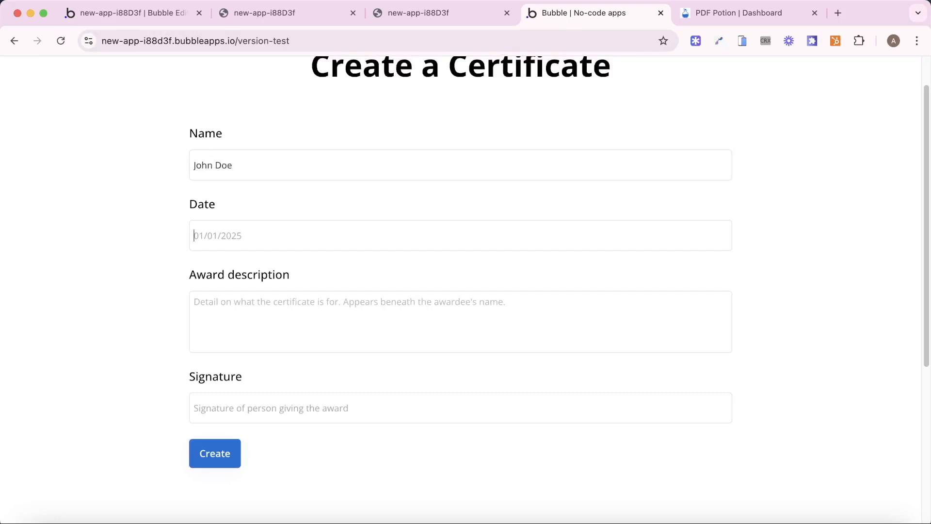
type("01.01.25")
key("Tab")
type("F")
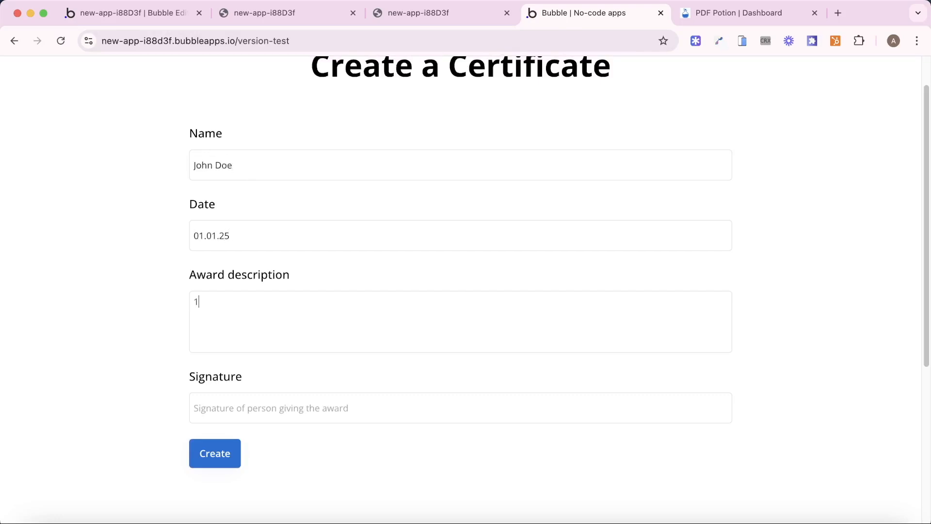
key("BackSpace")
type("Excell")
type("ence")
type("M")
type("ary ")
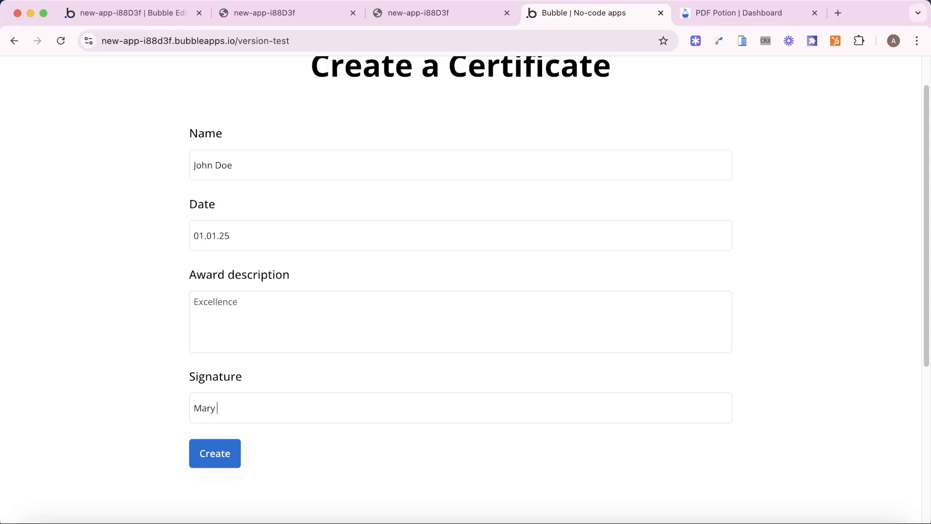
type("Doe")
left_click(214, 452)
left_click(128, 15)
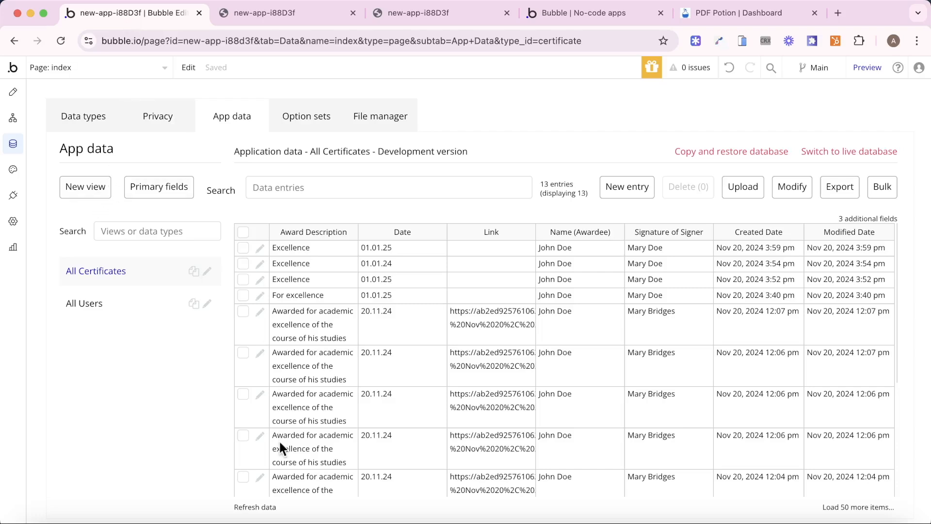
- Refresh the certificate data, open the newest entry and copy its PDF Link
left_click(266, 509)
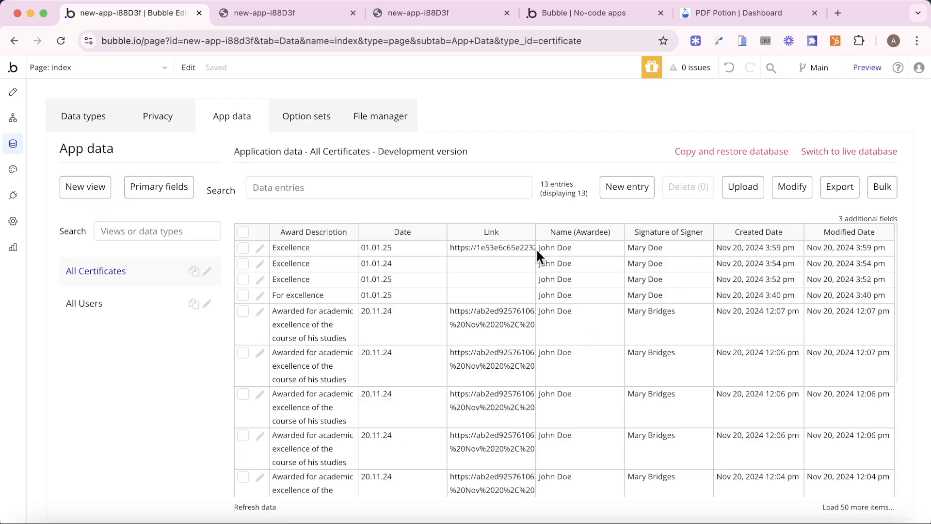
left_click(260, 249)
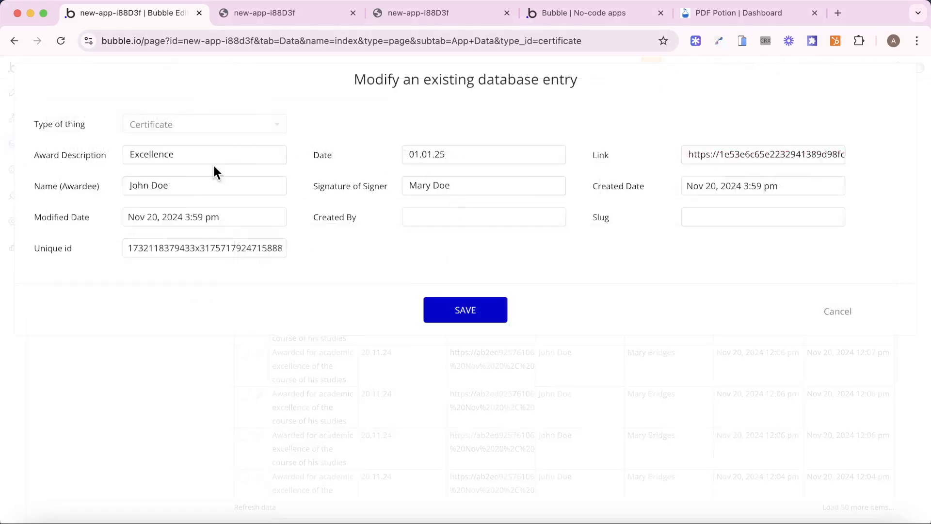
double_click(743, 150)
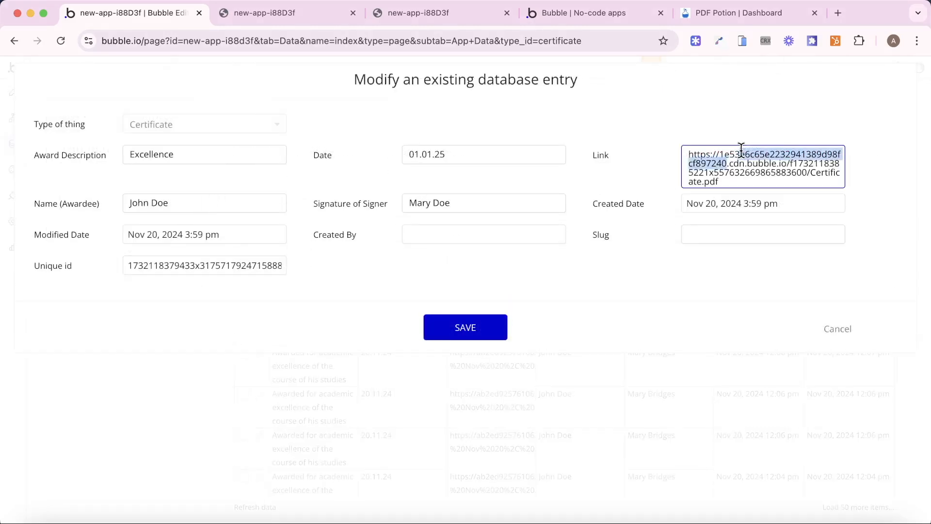
double_click(735, 164)
triple_click(735, 160)
key("super+c")
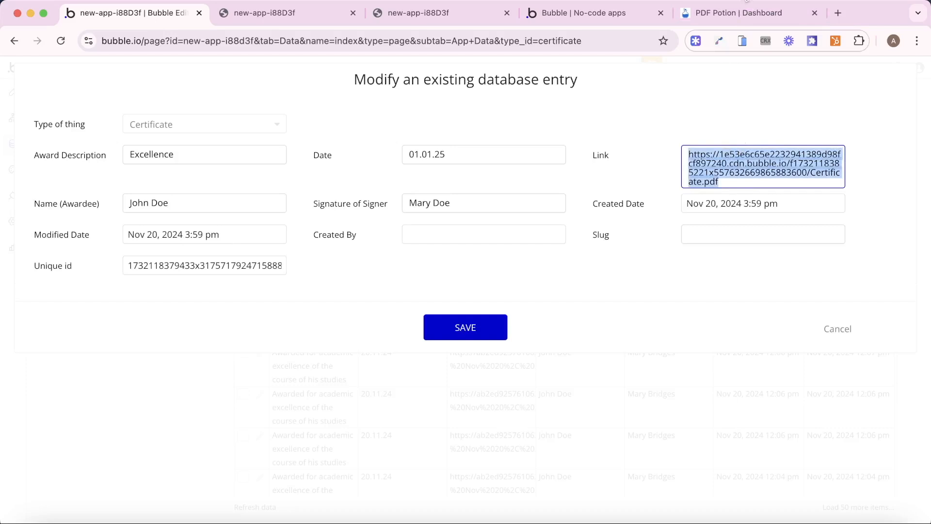
- Load the copied link in another tab to view the certificate PDF, then close the entry unchanged
left_click(737, 13)
left_click(558, 39)
key("super+v")
key("Return")
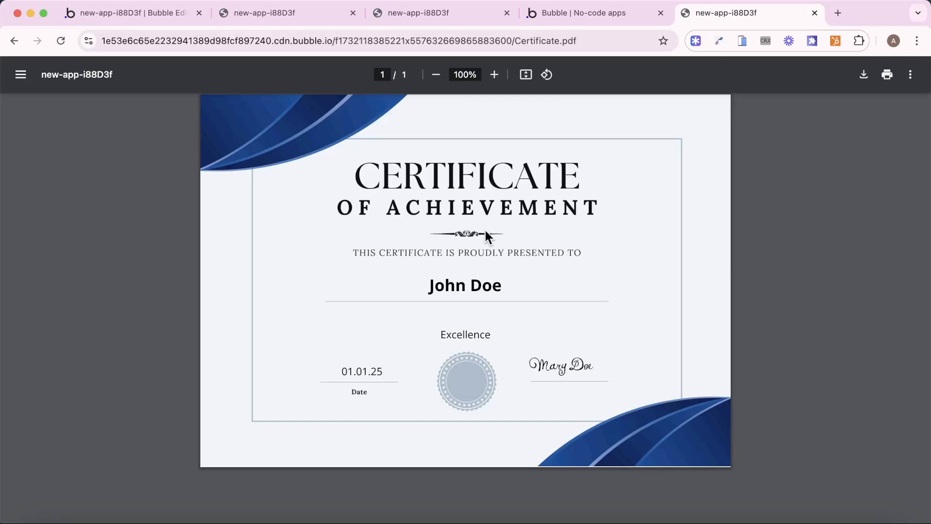
left_click(147, 10)
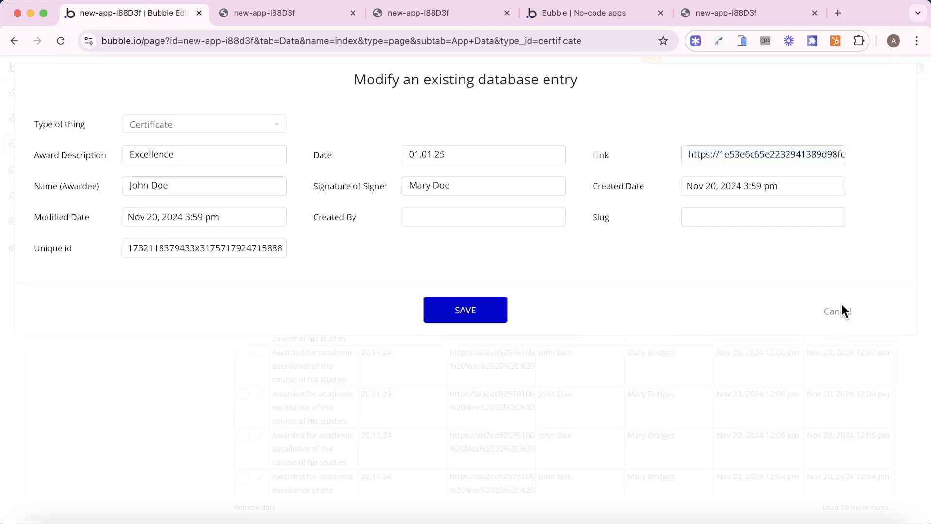
left_click(829, 314)
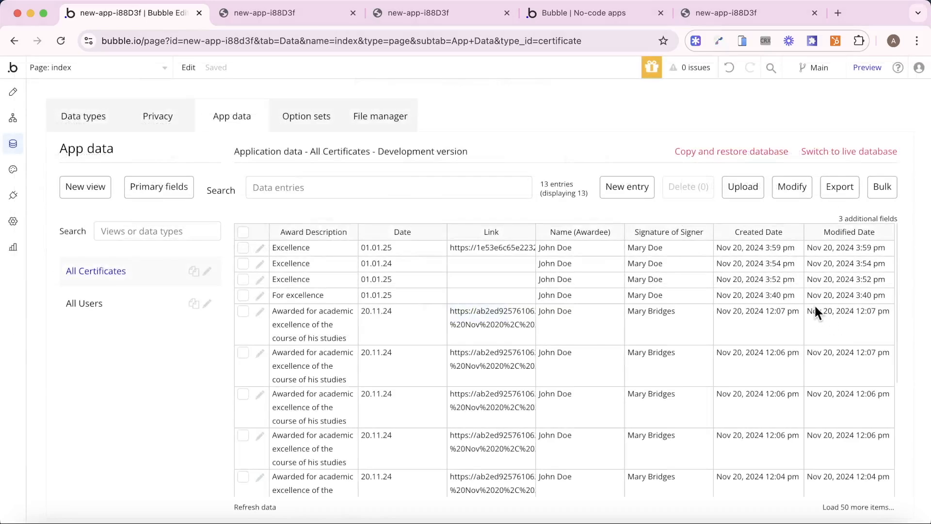
- Create a custom event on the index page named Cert Created
left_click(21, 117)
left_click(498, 115)
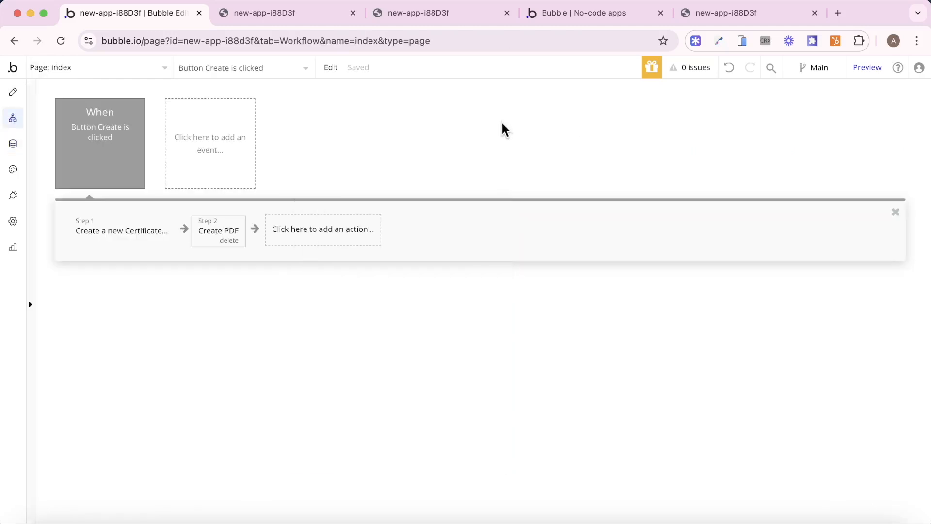
left_click(214, 152)
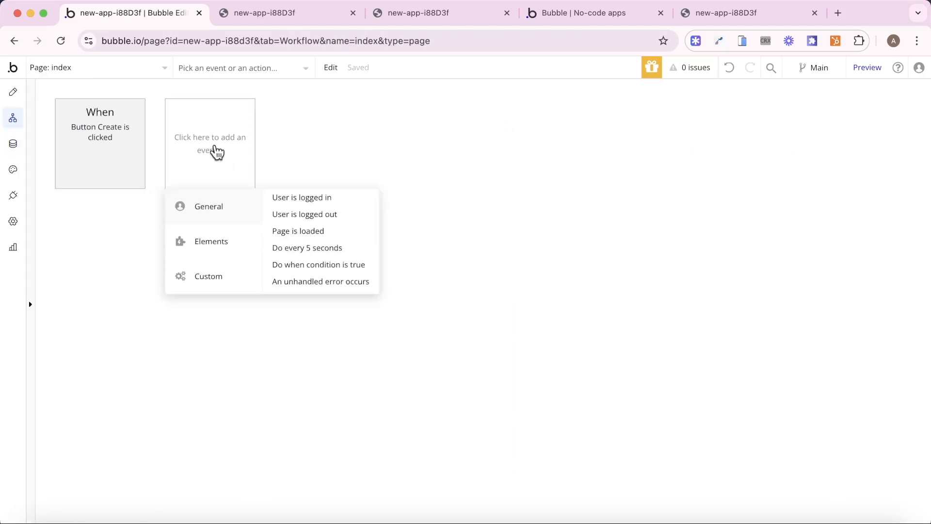
mouse_move(217, 239)
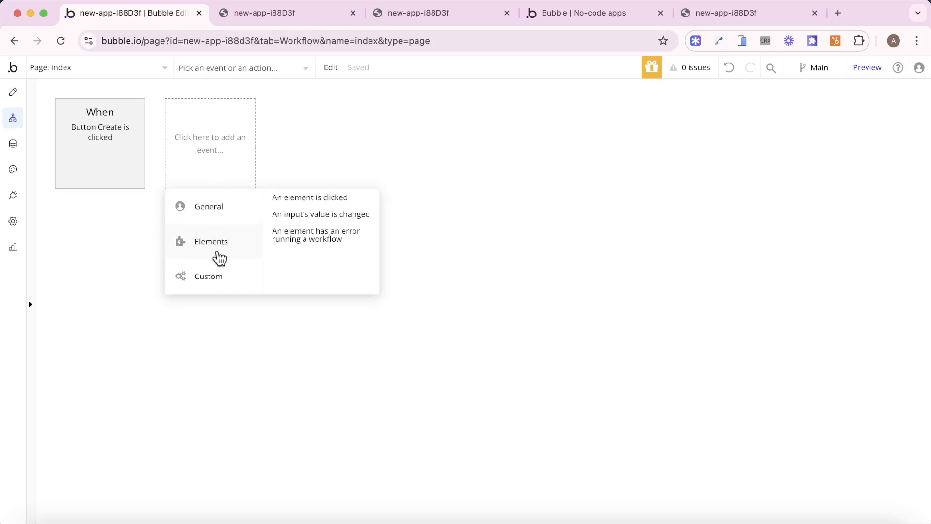
mouse_move(239, 268)
left_click(311, 206)
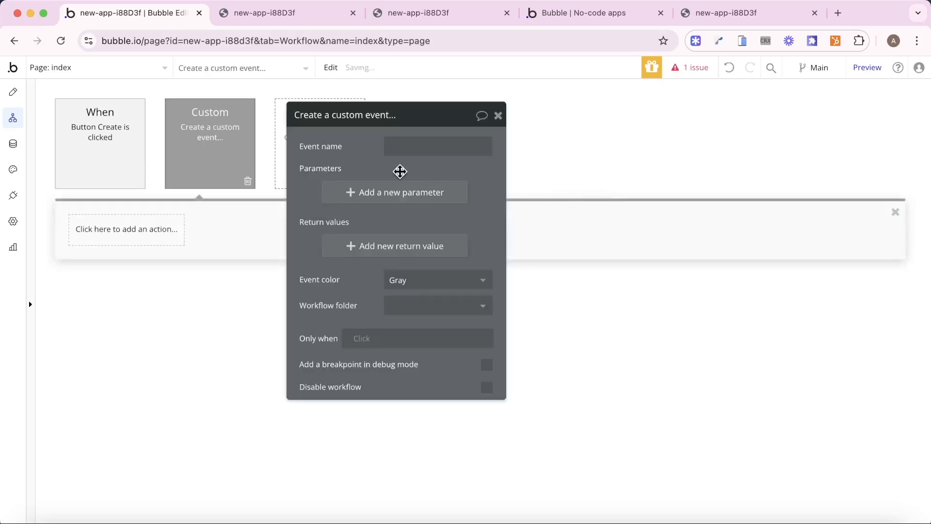
left_click(400, 147)
type("PDF")
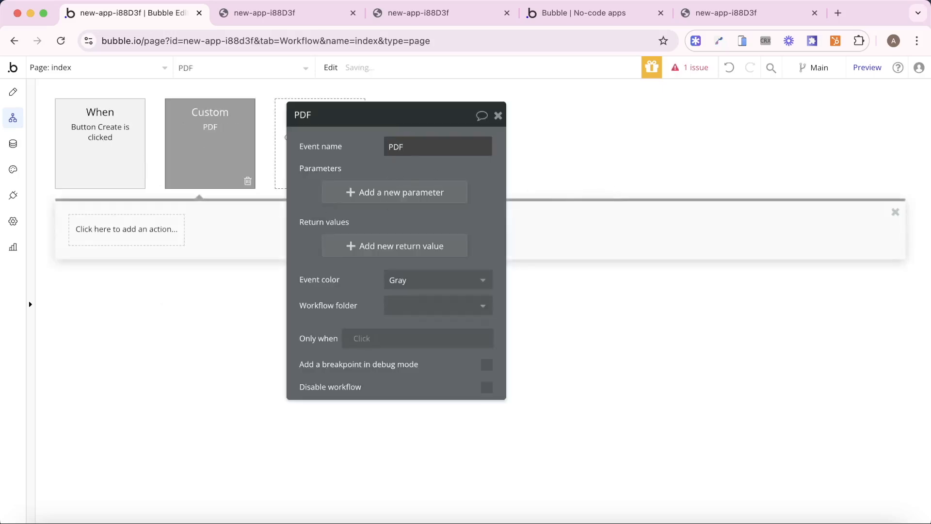
double_click(400, 147)
type("Cer")
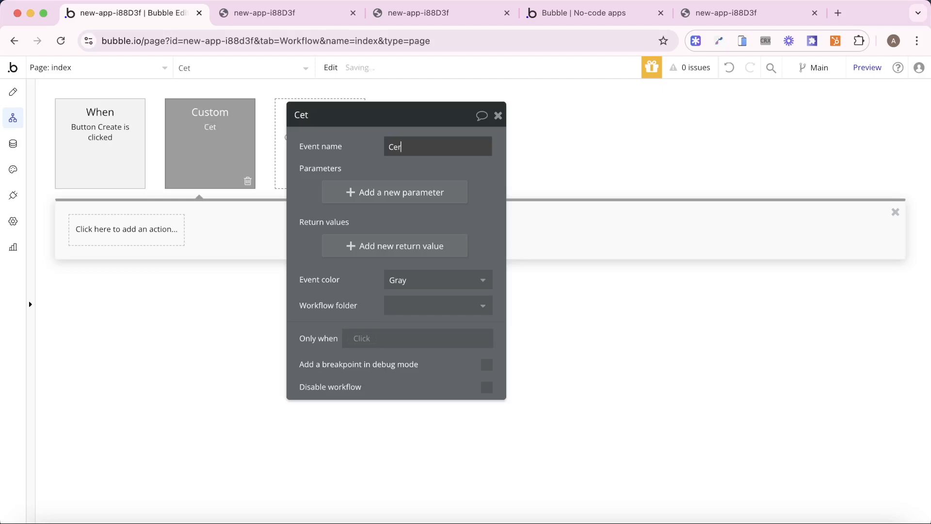
type("t Created")
left_click(364, 169)
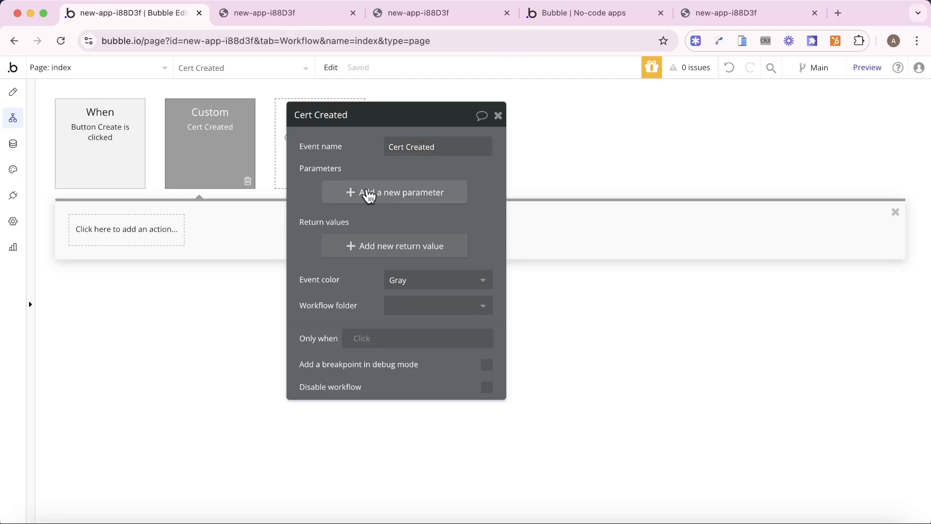
- Give Cert Created a parameter named Cert of type Certificate
left_click(369, 196)
left_click(162, 143)
type("Cer")
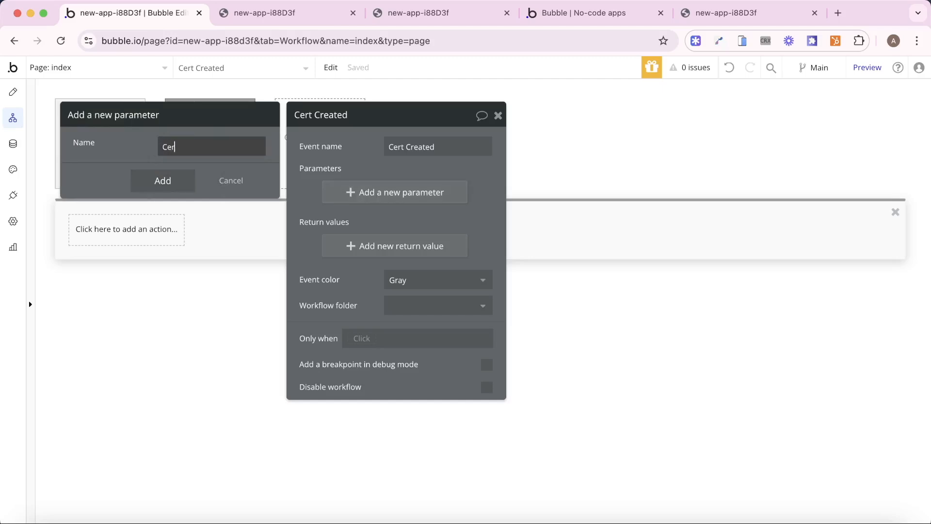
type("t")
left_click(216, 170)
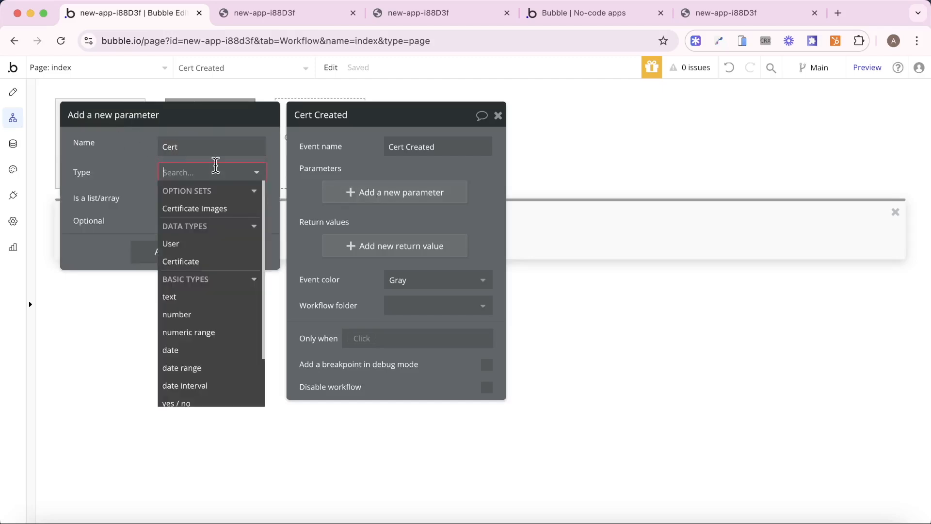
left_click(202, 261)
left_click(320, 169)
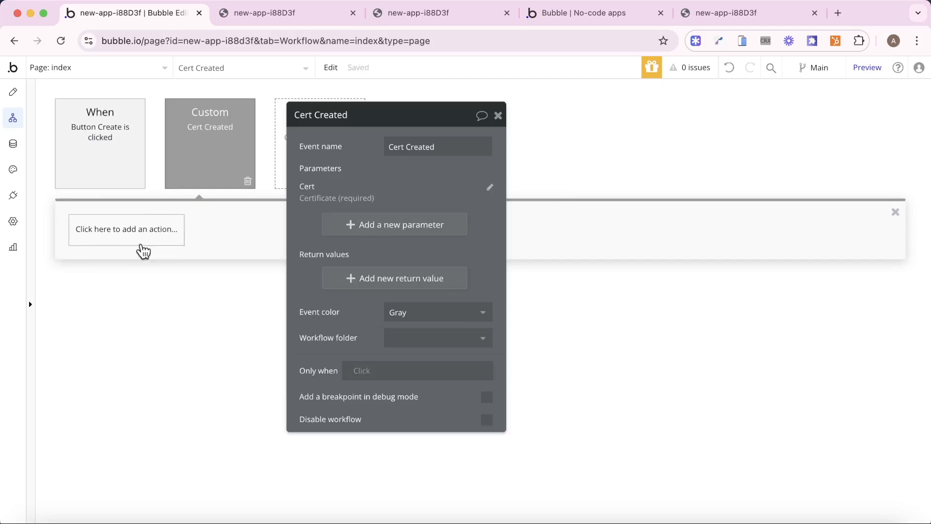
- Add a Download PDF action to the Cert Created event
left_click(142, 244)
type("down")
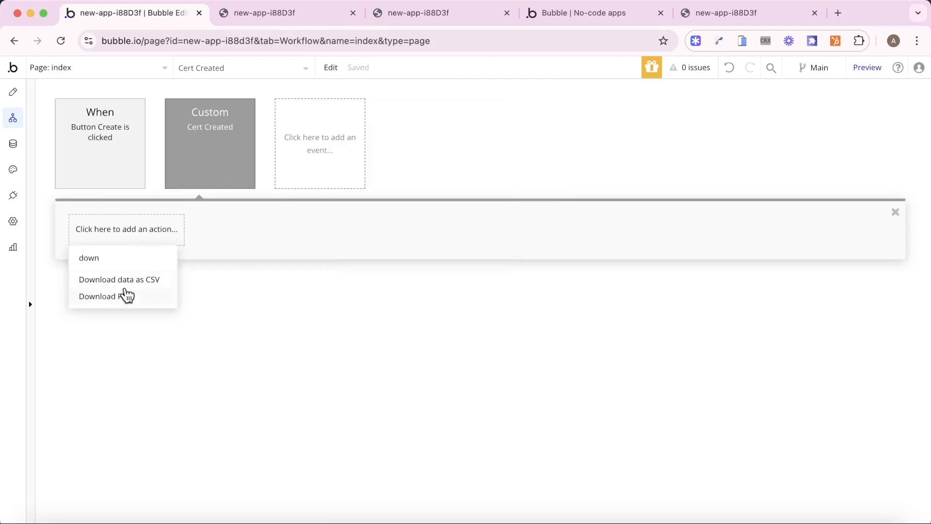
left_click(124, 296)
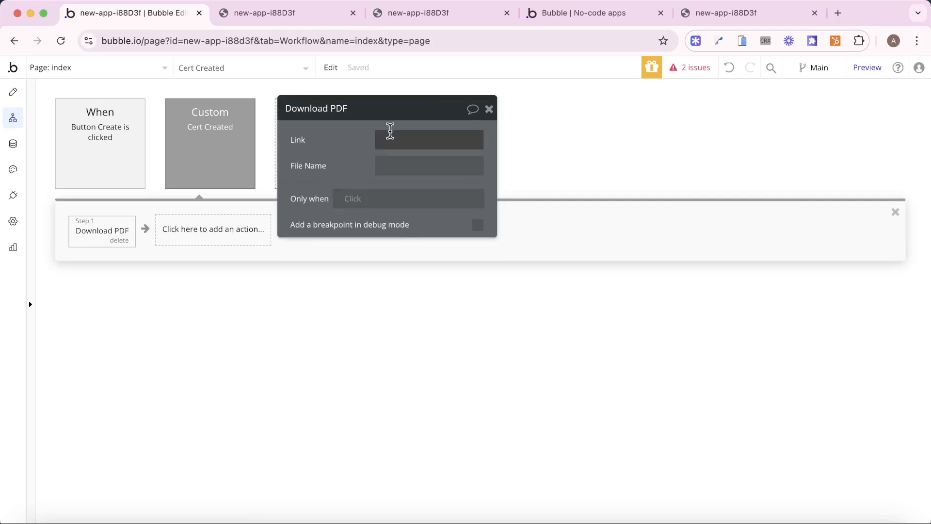
- Set the download Link to Cert's Link and the file name to Certificate
left_click(390, 133)
left_click(522, 141)
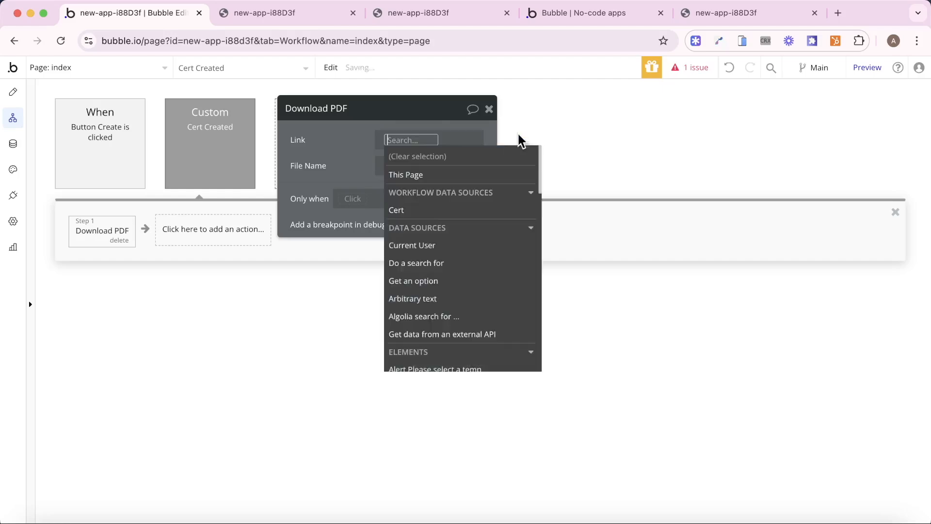
left_click(462, 209)
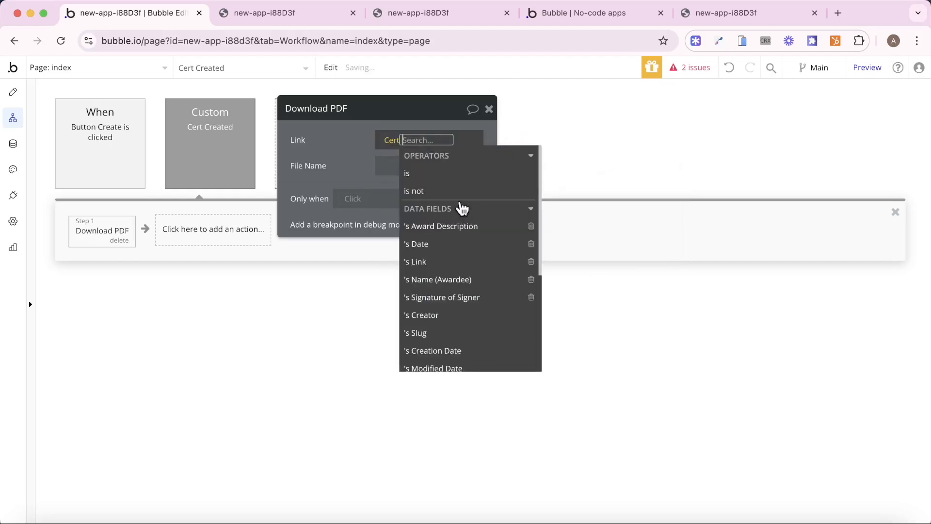
left_click(453, 256)
left_click(402, 167)
left_click(401, 168)
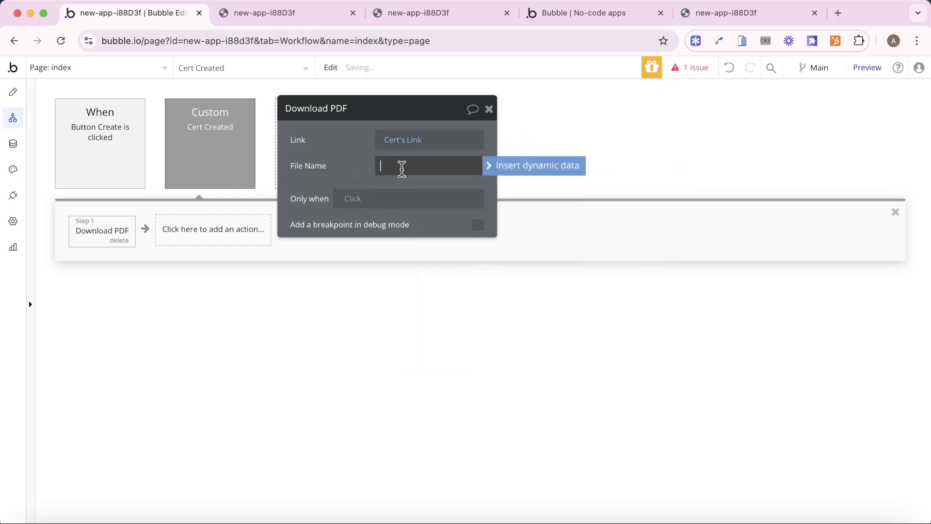
type("Certificate")
left_click(349, 175)
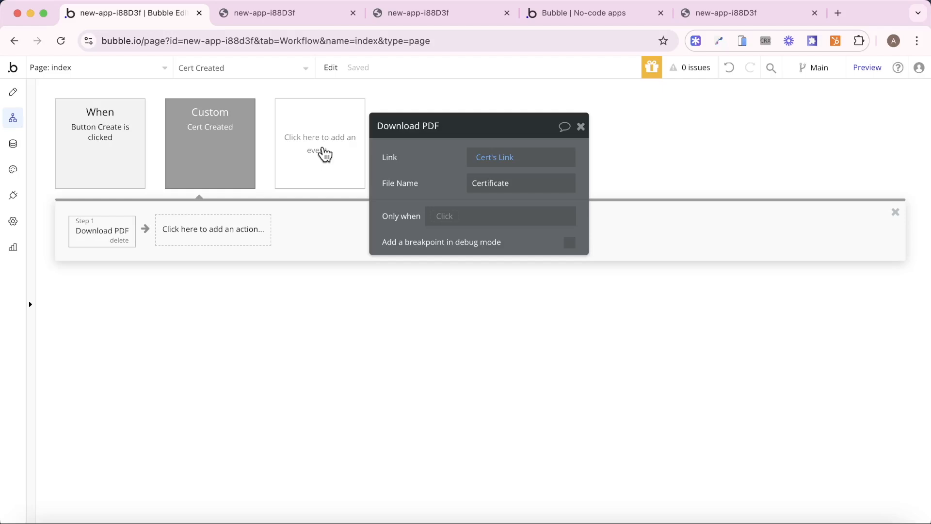
- Add a third step to the Create button workflow triggering Cert Created on data change
left_click(104, 159)
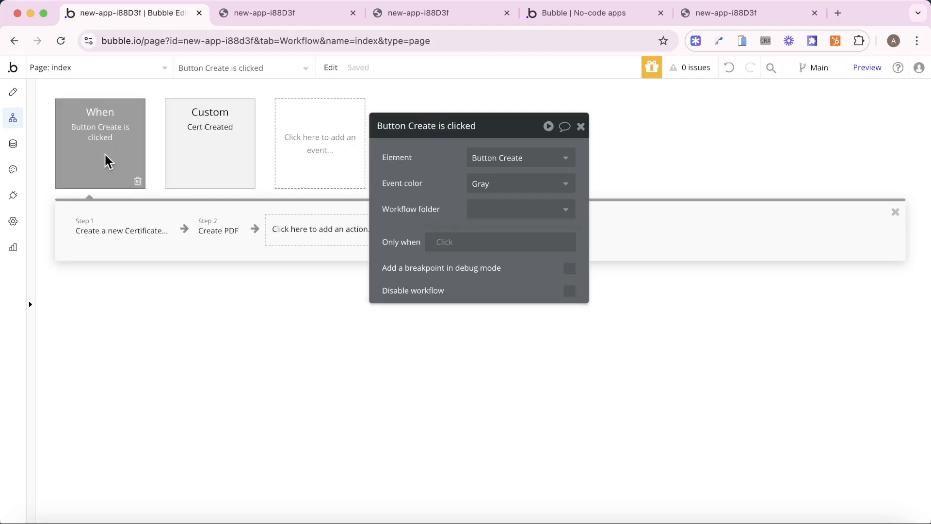
left_click(301, 228)
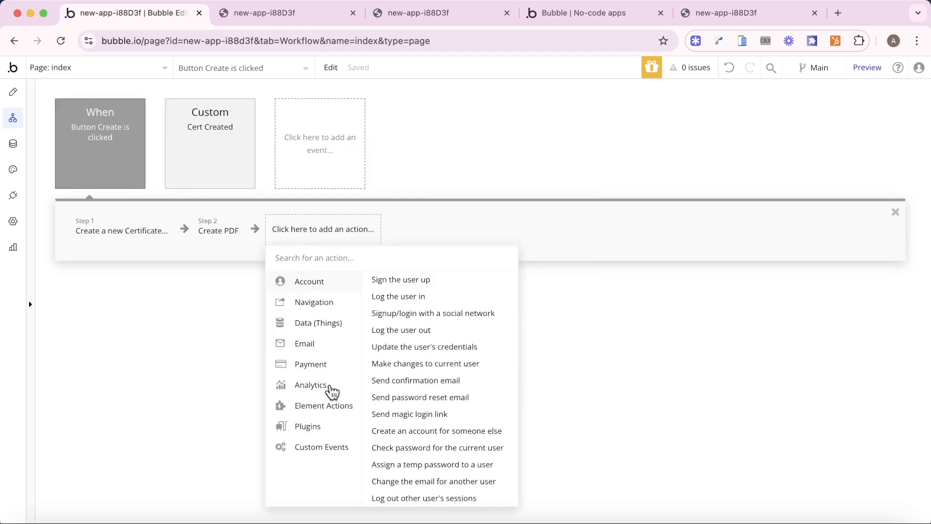
mouse_move(329, 449)
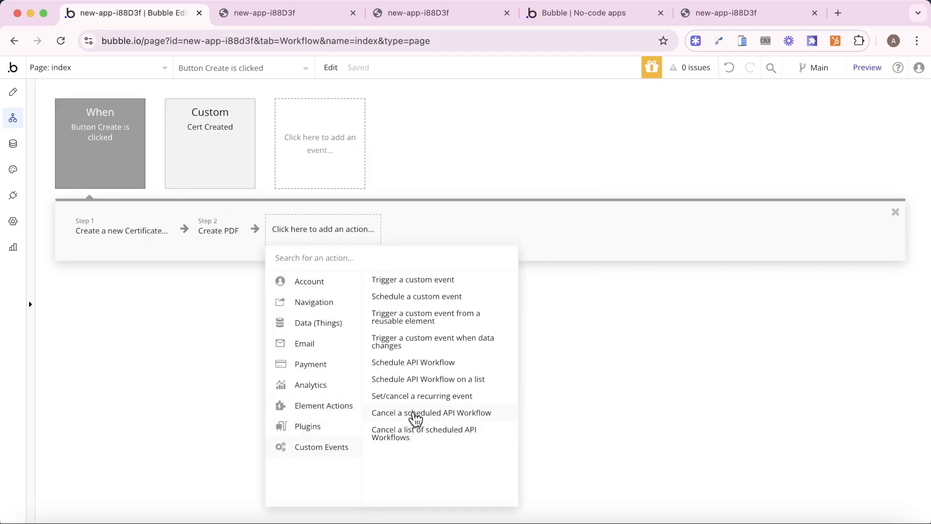
left_click(420, 342)
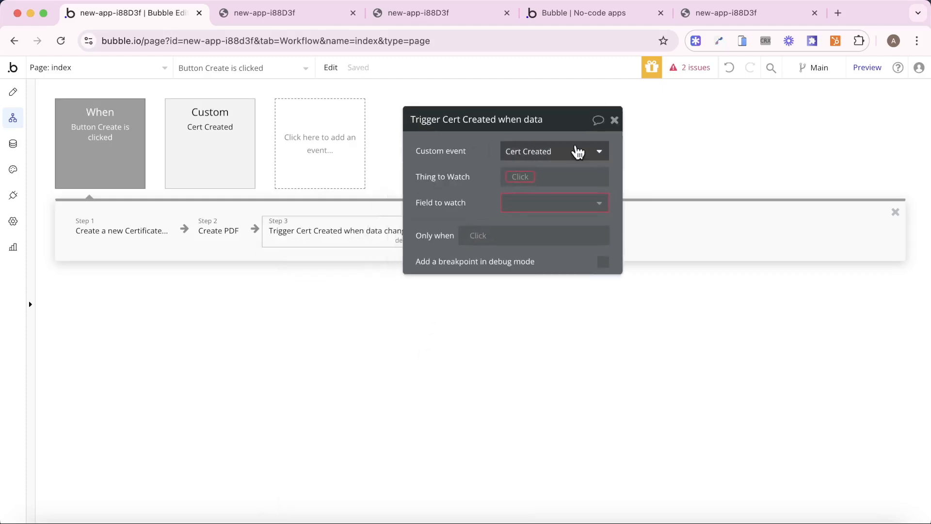
left_click(577, 151)
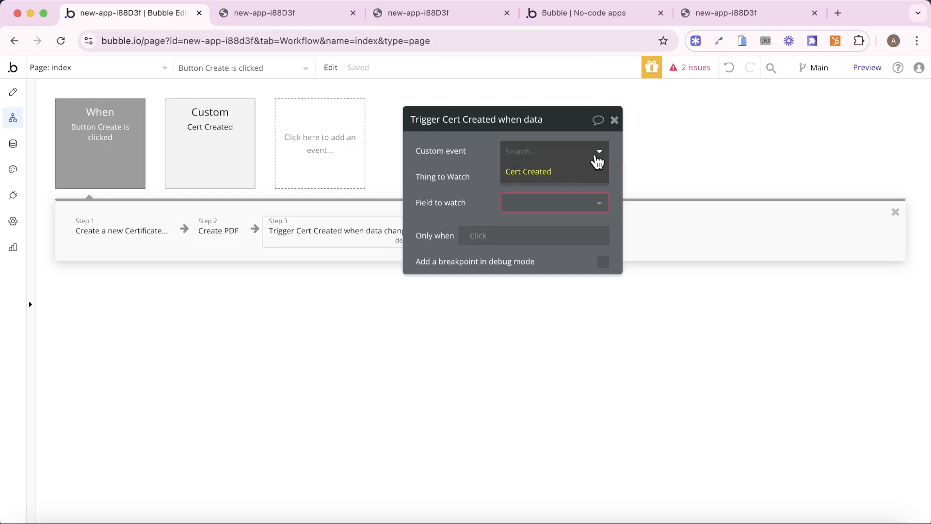
left_click(510, 171)
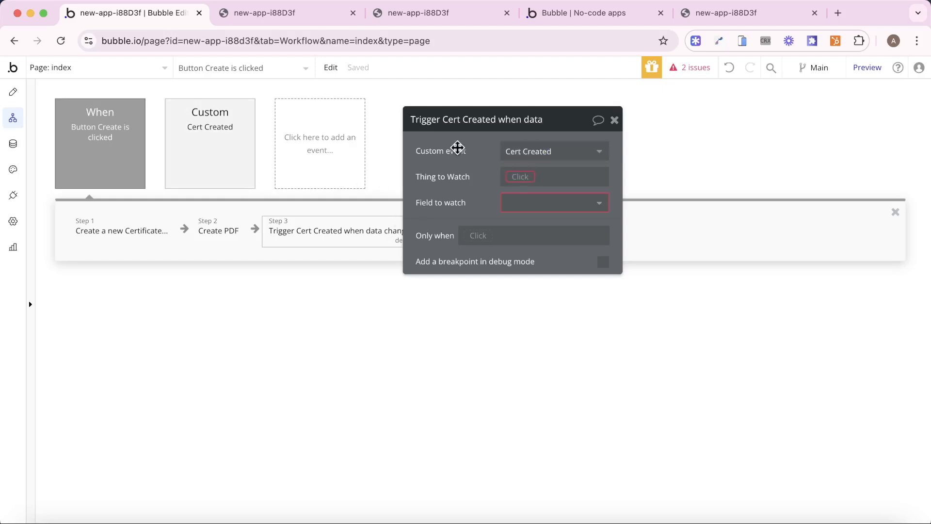
- Watch the Link field of Result of step 1, then reload the app preview
left_click(517, 178)
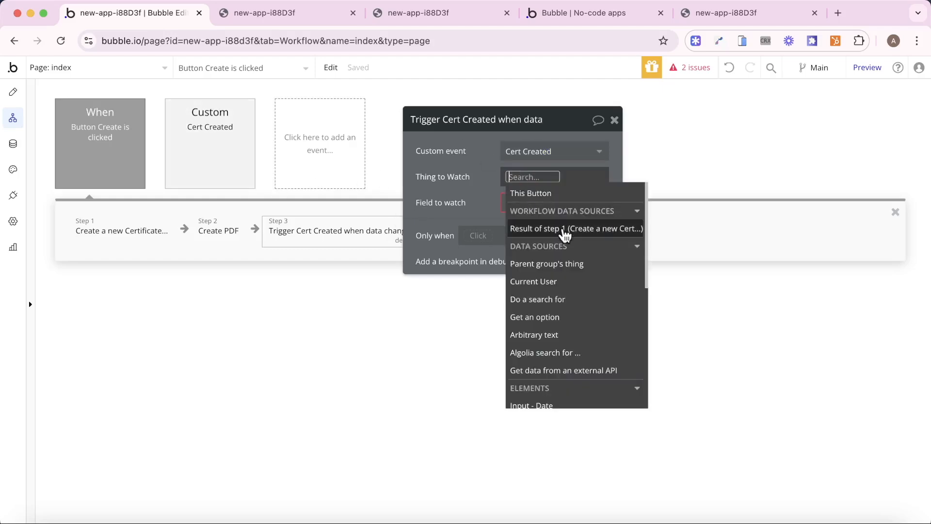
left_click(565, 235)
left_click(474, 197)
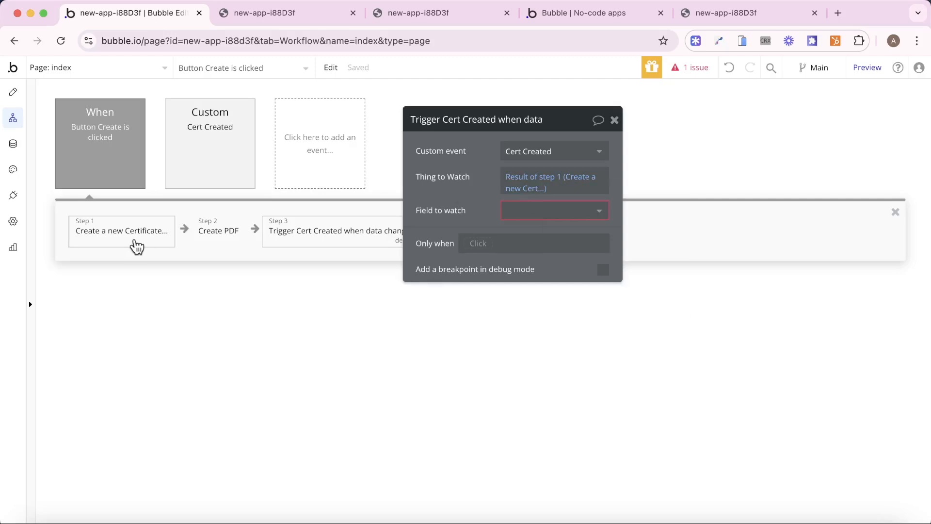
left_click(559, 210)
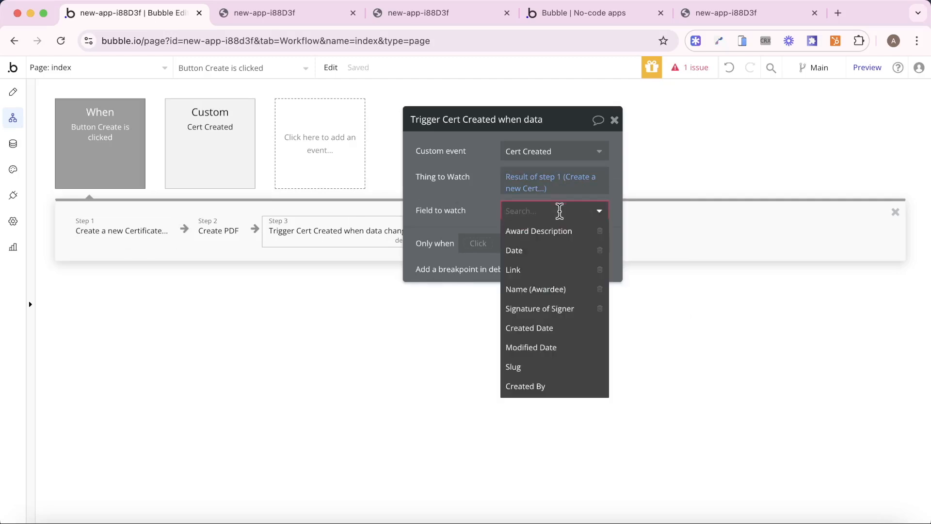
left_click(551, 270)
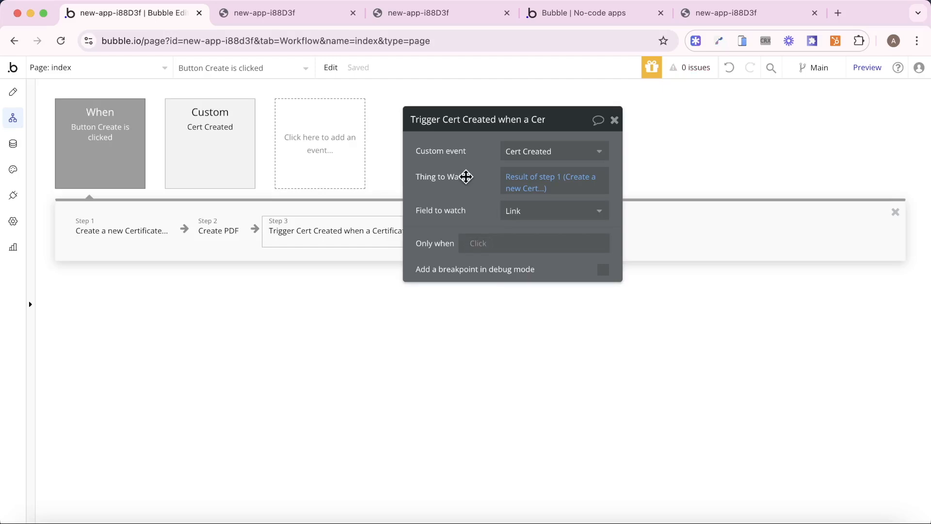
left_click(544, 17)
key("super+r")
- Fill the preview form with the awardee's name, date 01.01.24, award Excellence and a signature
left_click_drag(561, 20, 420, 27)
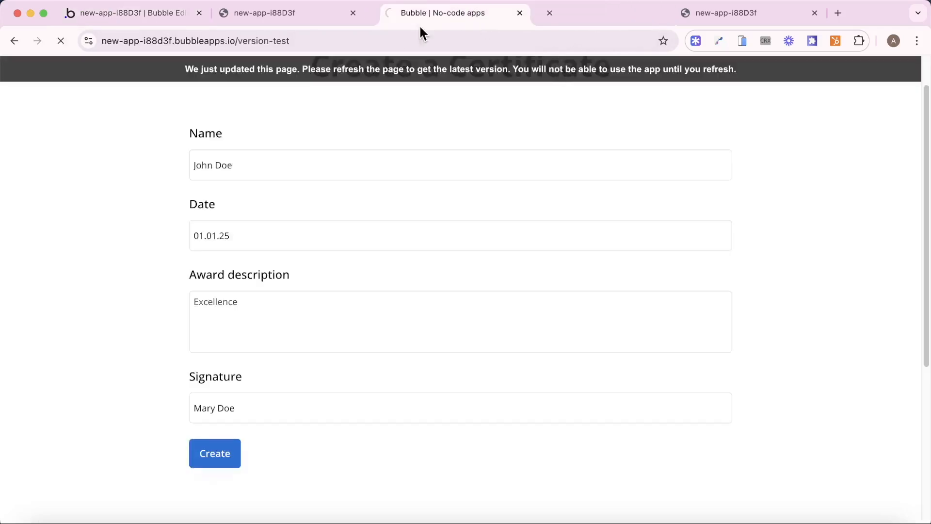
left_click(504, 13)
left_click(505, 13)
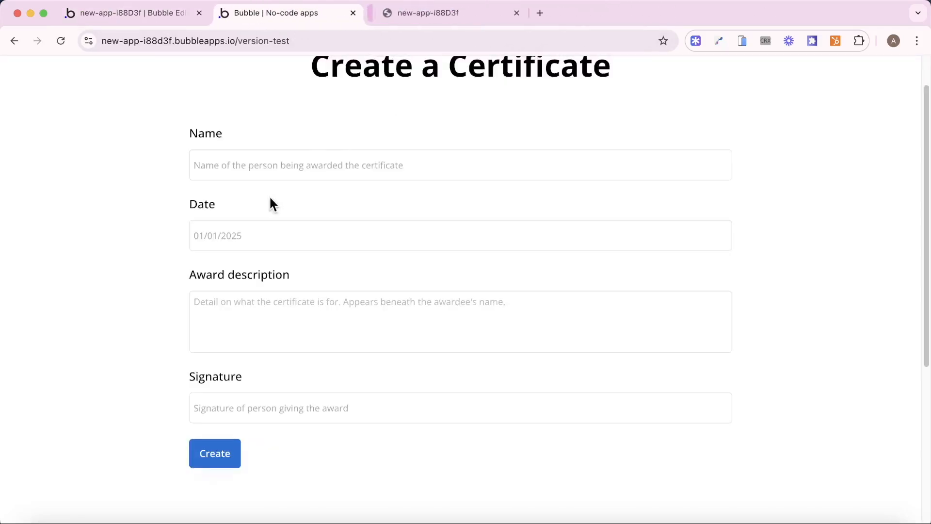
left_click(277, 165)
type("John Doe")
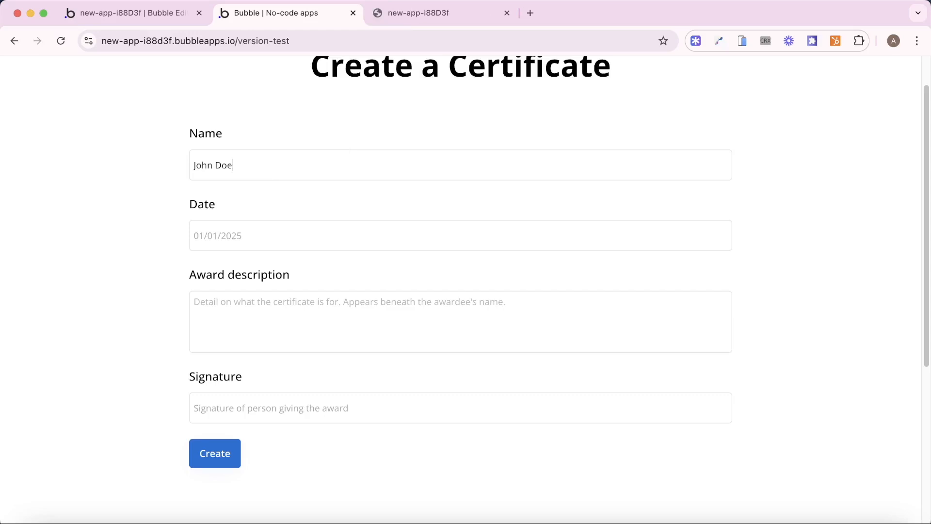
type("01.01.24")
key("Tab")
type("e")
key("BackSpace")
type("Exc")
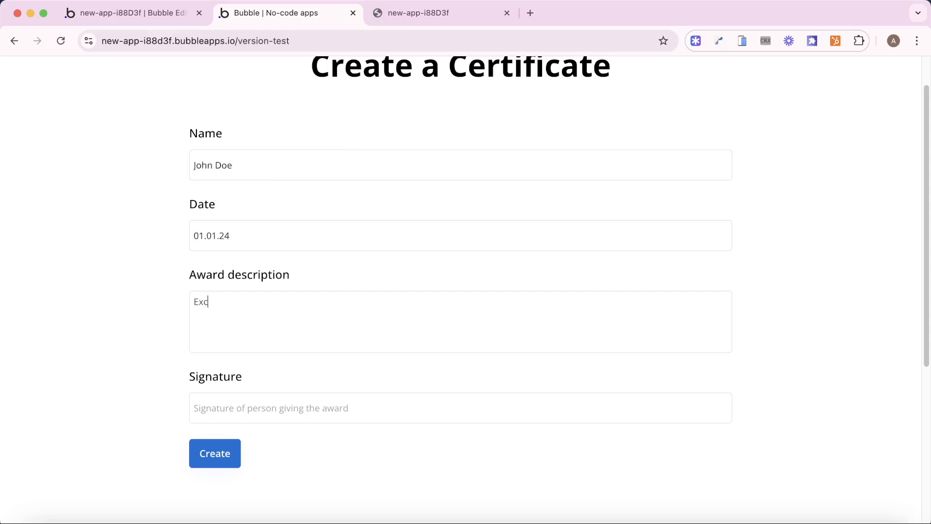
type("ellence")
key("Tab")
type("Mary")
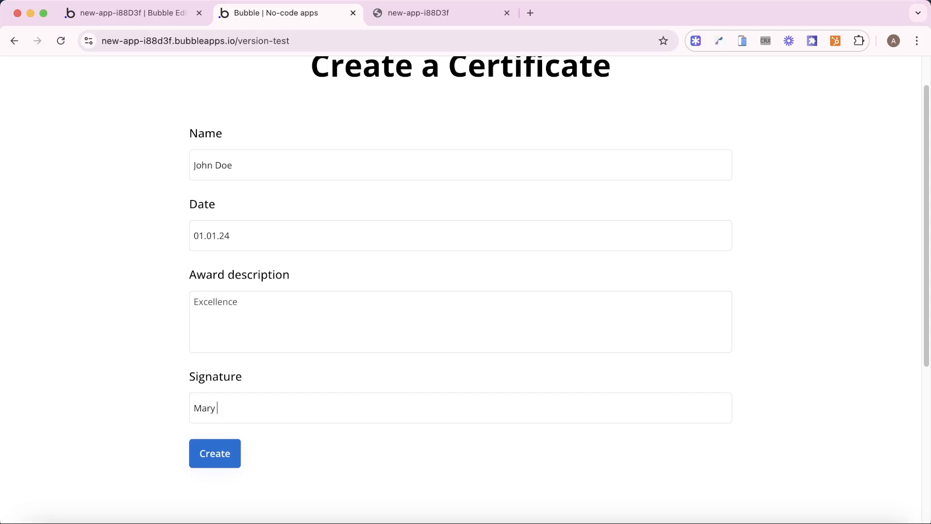
type(" Doe")
- Create the certificate, open the downloaded Certificate (35).pdf, then return to the editor
left_click(228, 453)
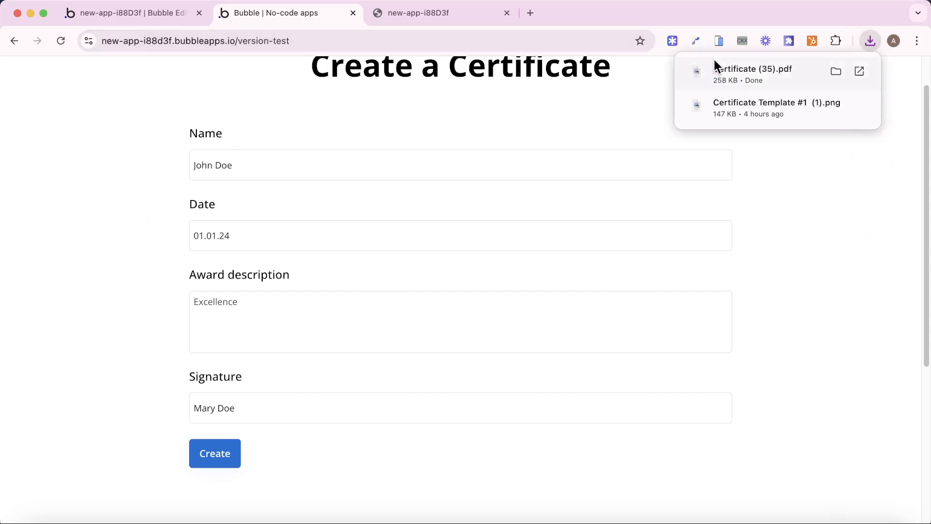
left_click(724, 68)
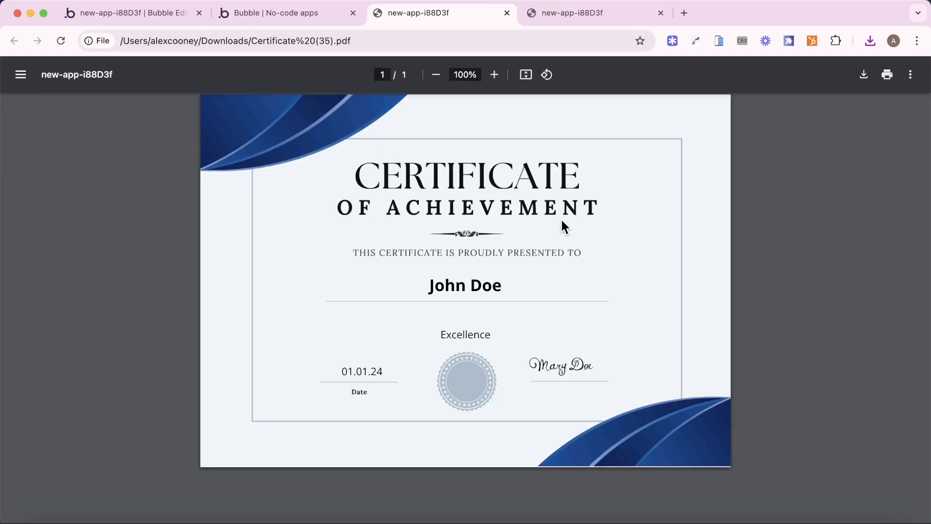
left_click(158, 15)
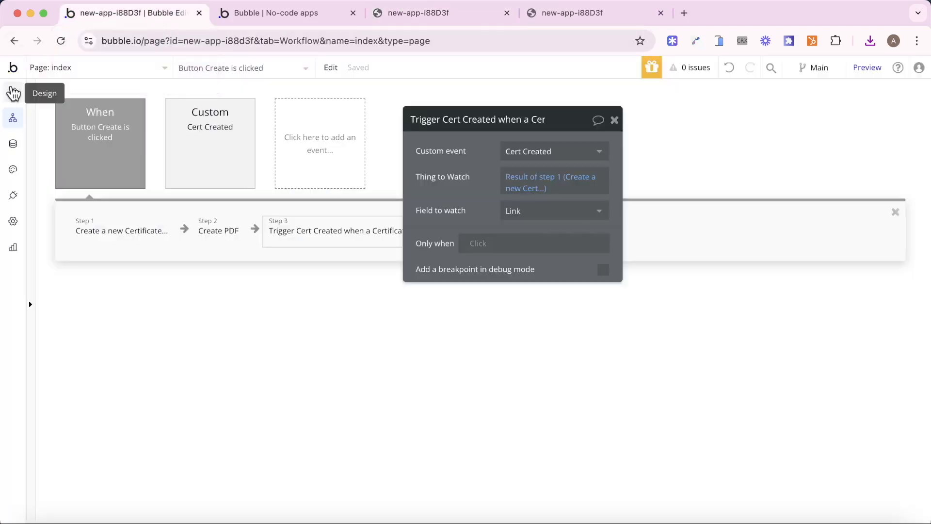
- Insert a Show Loading screen action as step 1 of the Create workflow
left_click(13, 93)
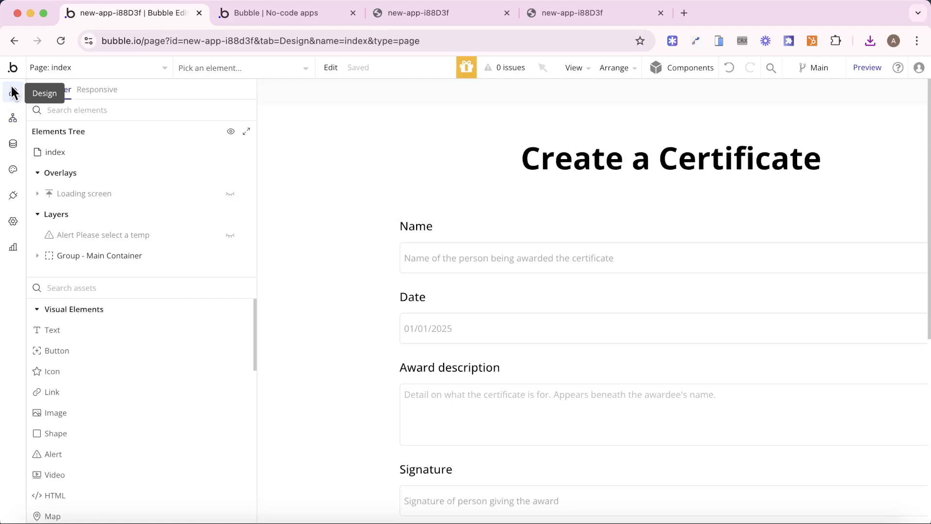
left_click(231, 193)
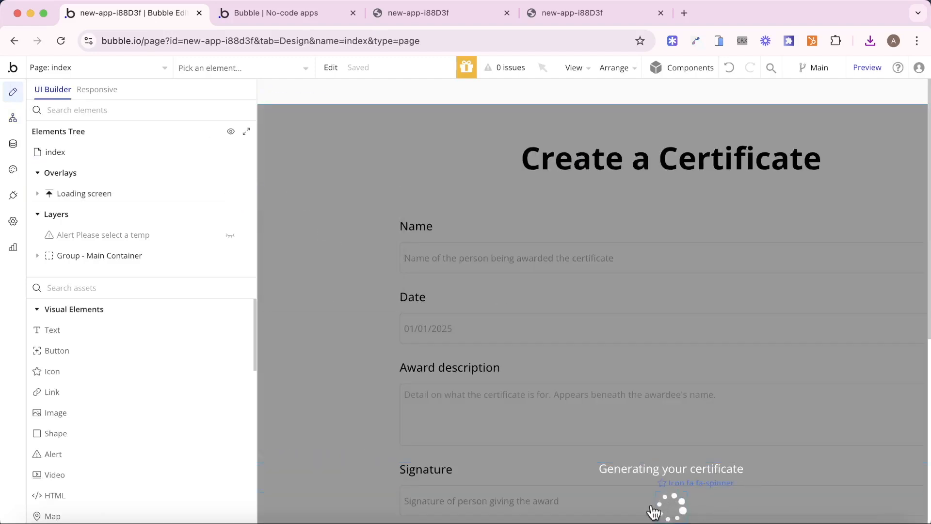
left_click(13, 118)
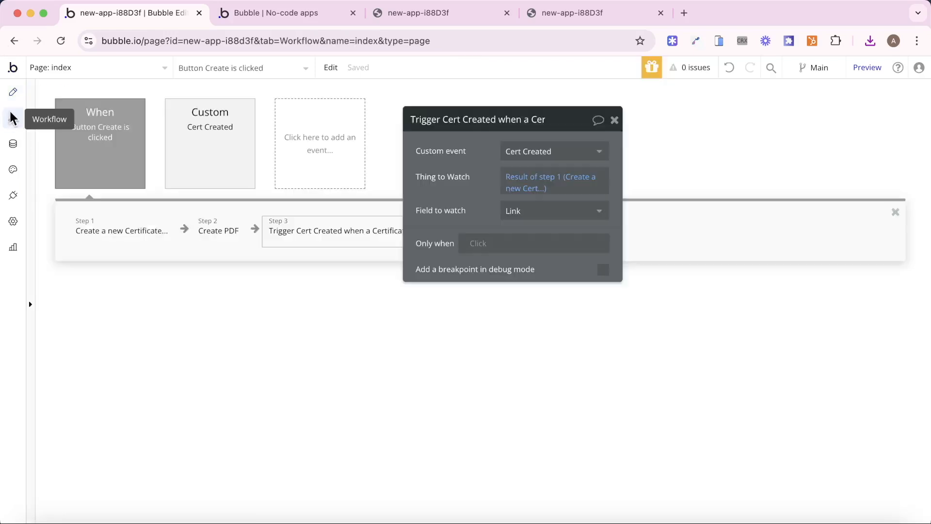
right_click(95, 232)
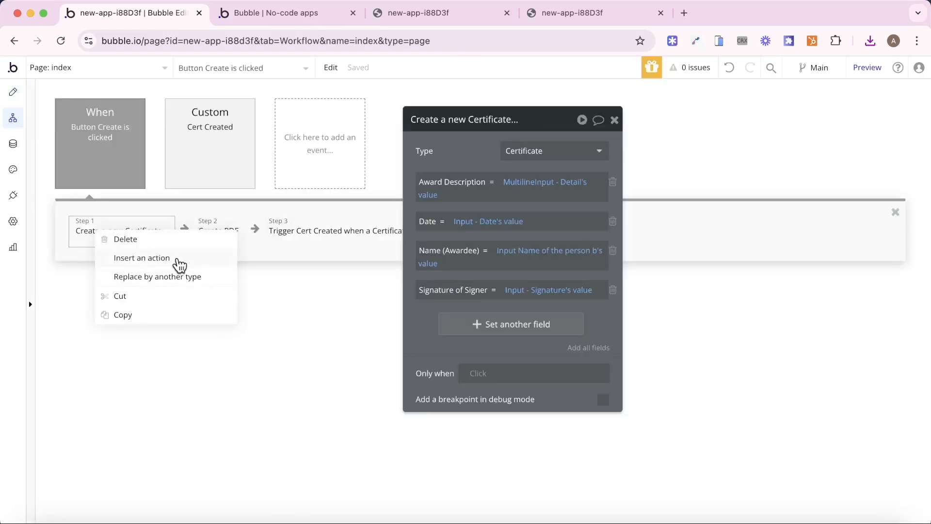
left_click(180, 265)
type("show")
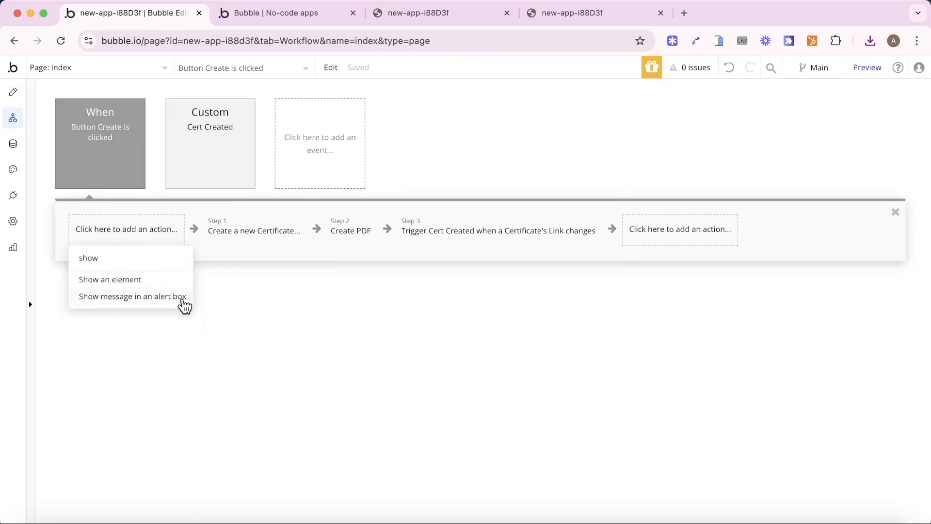
left_click(141, 281)
left_click(592, 154)
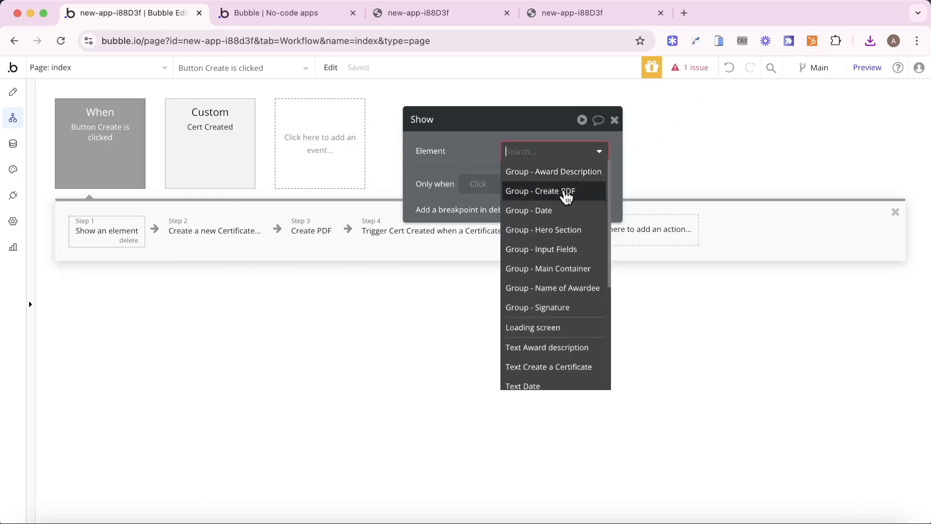
type("load")
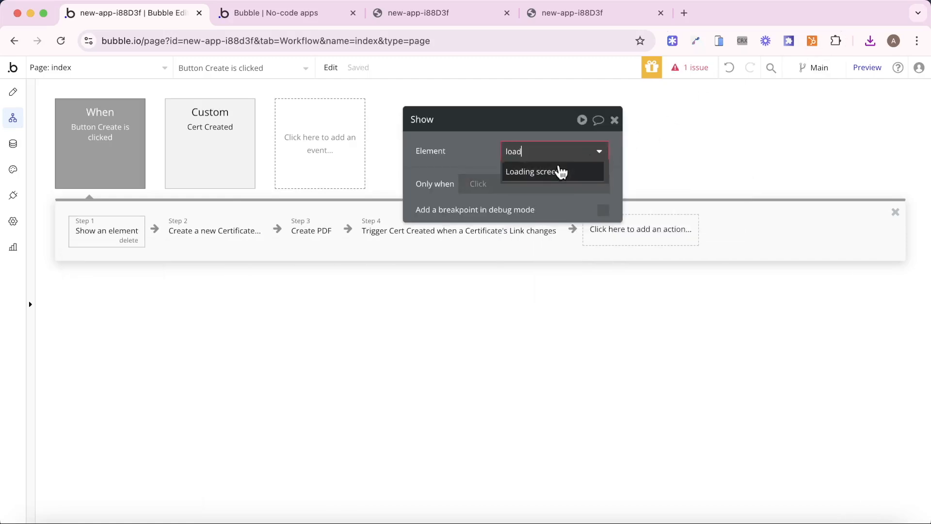
left_click(561, 172)
- Add a Hide Loading screen action after Download PDF in Cert Created
left_click(239, 173)
left_click(199, 239)
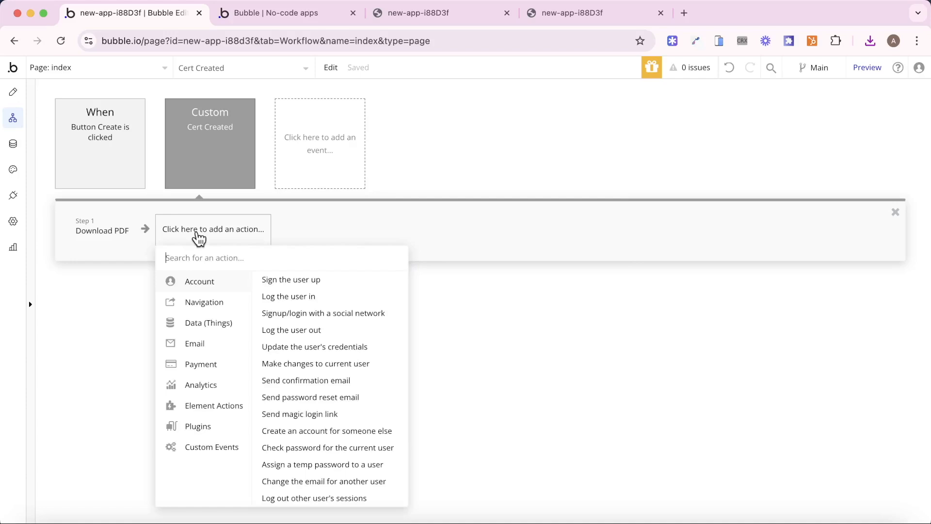
type("hide")
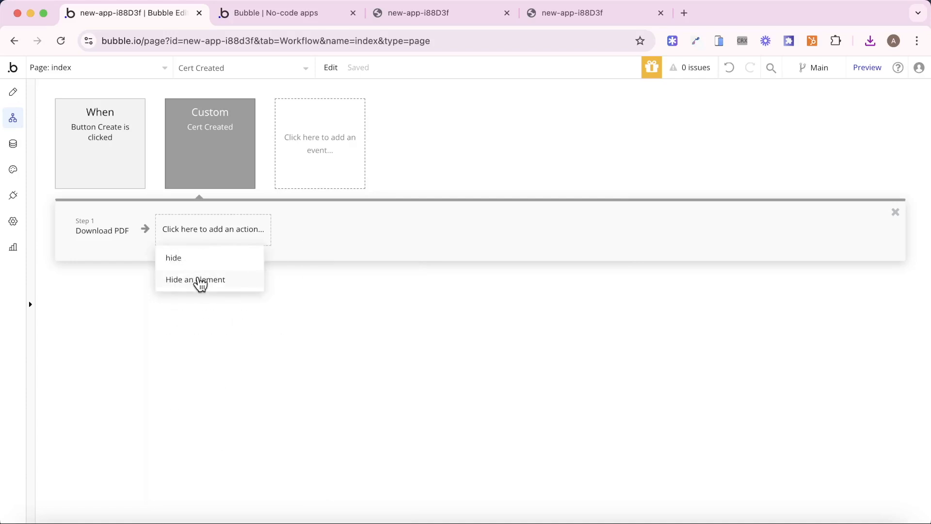
left_click(199, 278)
left_click(522, 153)
type("load")
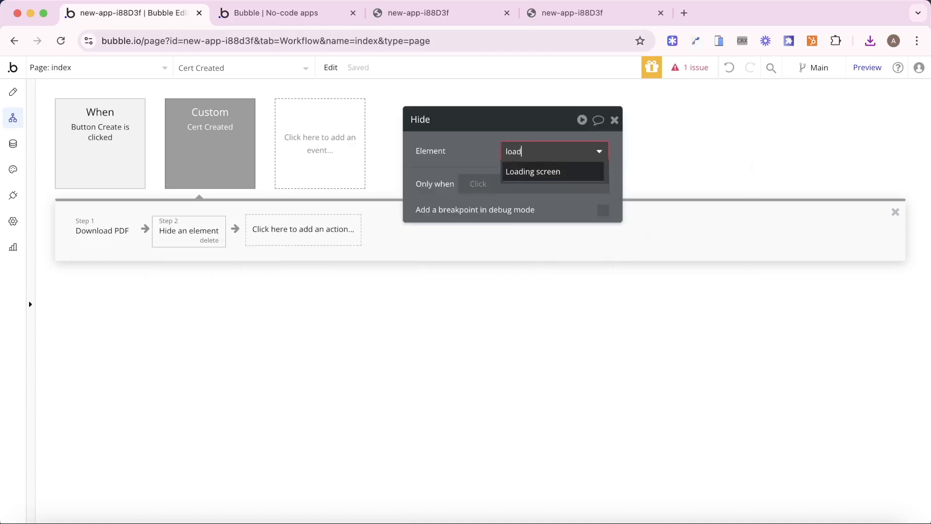
left_click(532, 172)
left_click(279, 8)
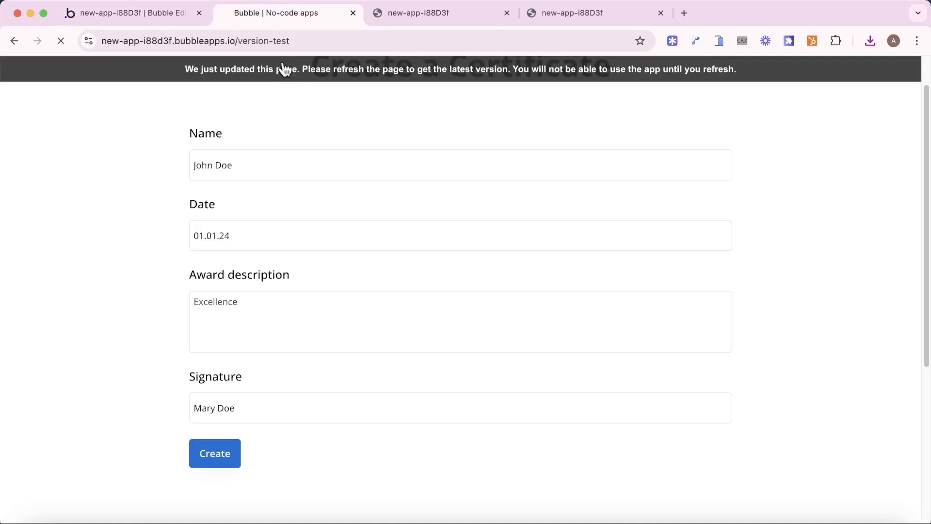
- Reload the preview and fill the form with date 01.01.25, award Test and a signature
left_click(506, 13)
left_click(506, 13)
key("super+r")
left_click(359, 158)
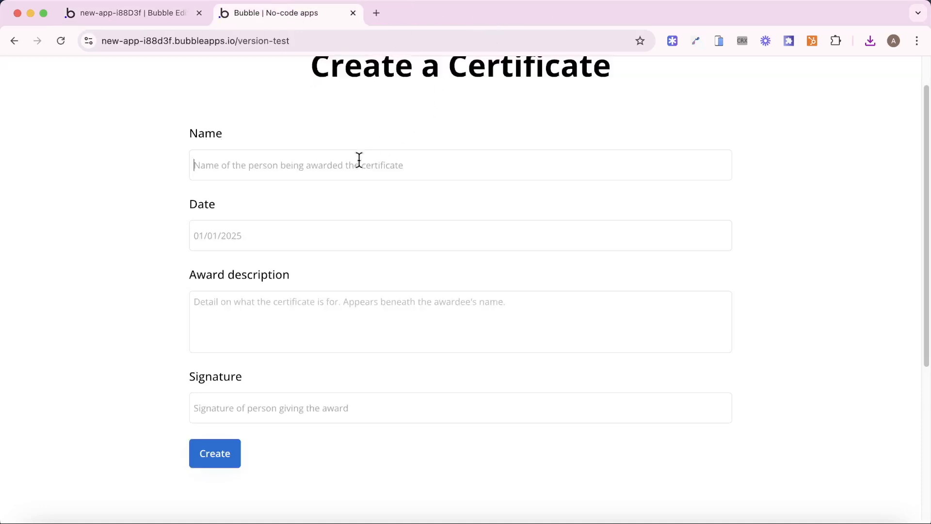
type("Joh n")
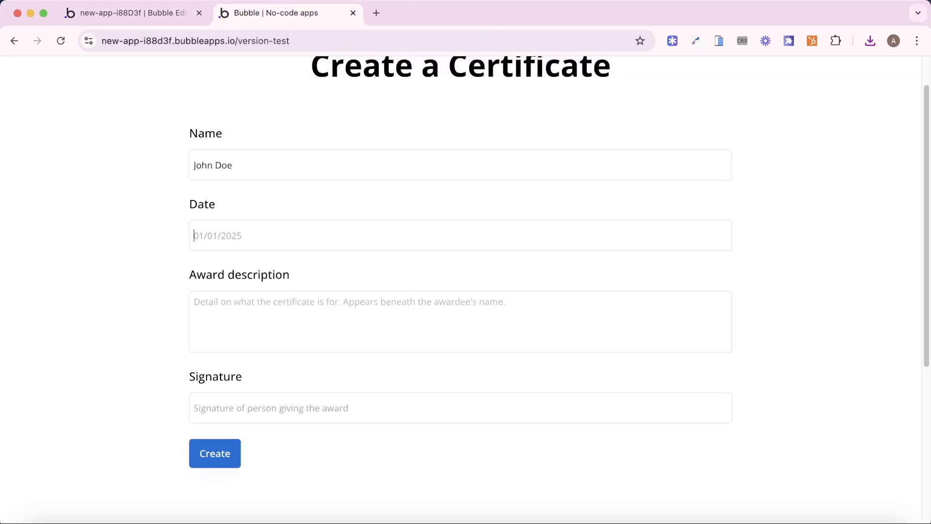
type("01.01.2Test")
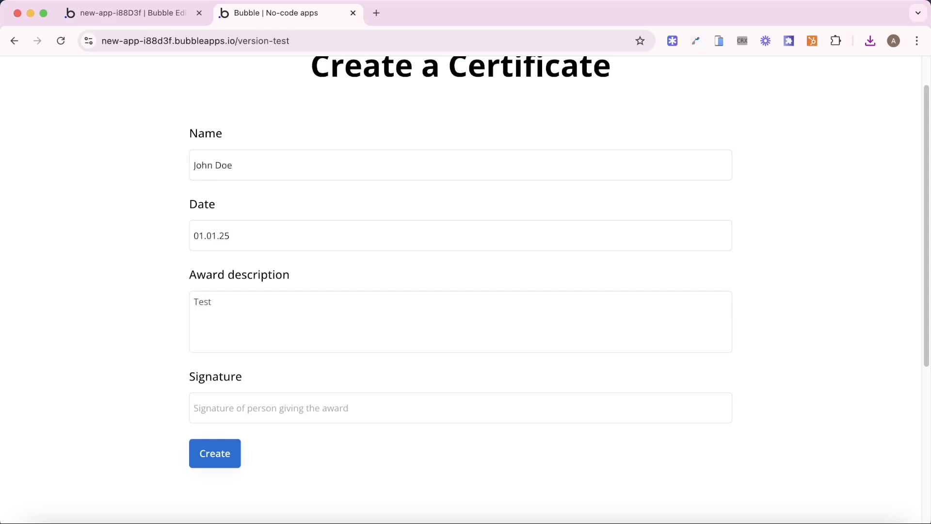
key("Tab")
type("Mary")
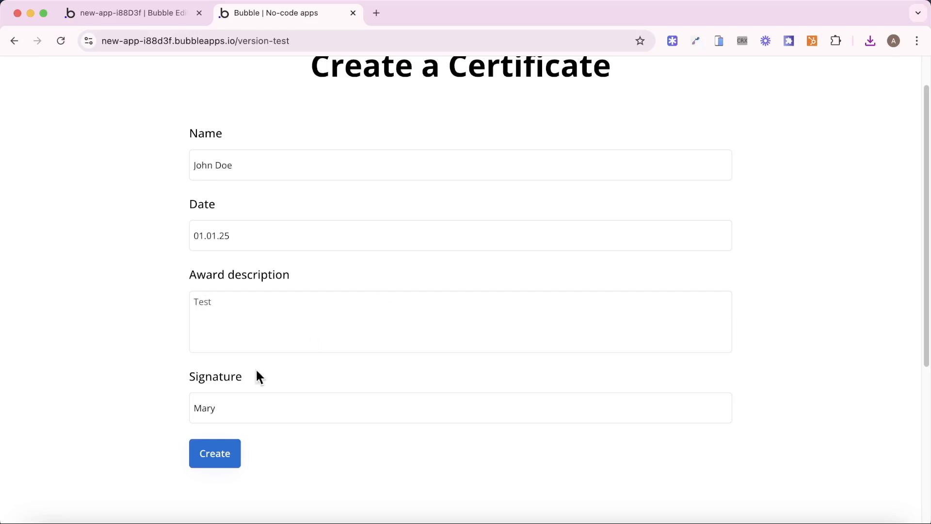
- Create the certificate, open the downloaded Certificate (36).pdf, then close it
left_click(214, 453)
scroll(449, 182, "up", 2)
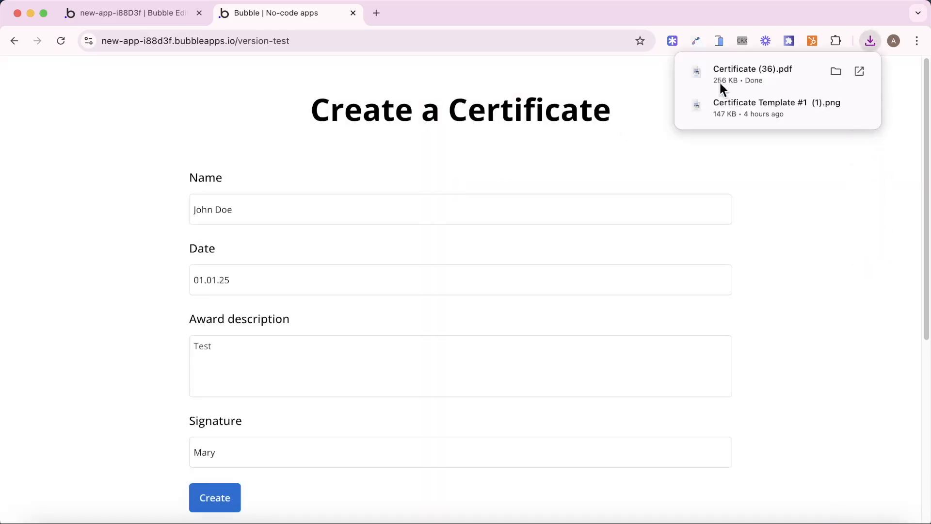
left_click(734, 73)
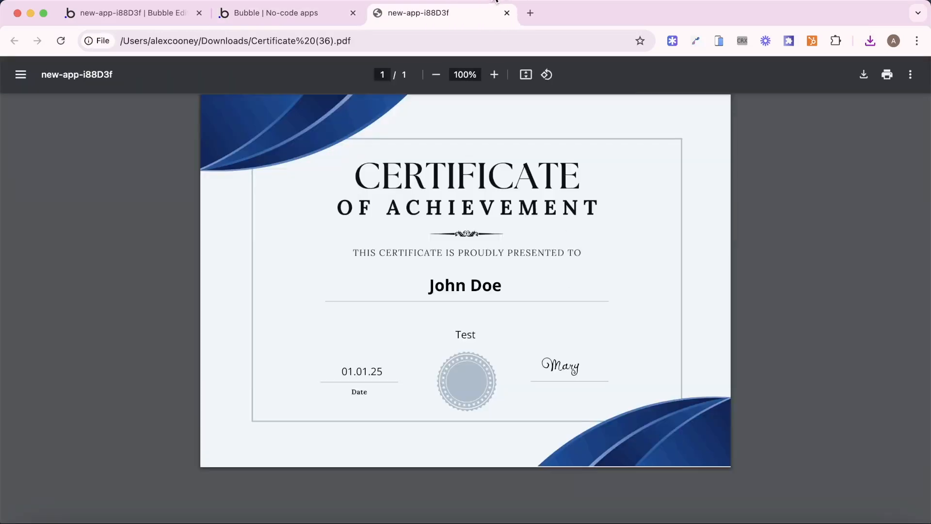
left_click(507, 13)
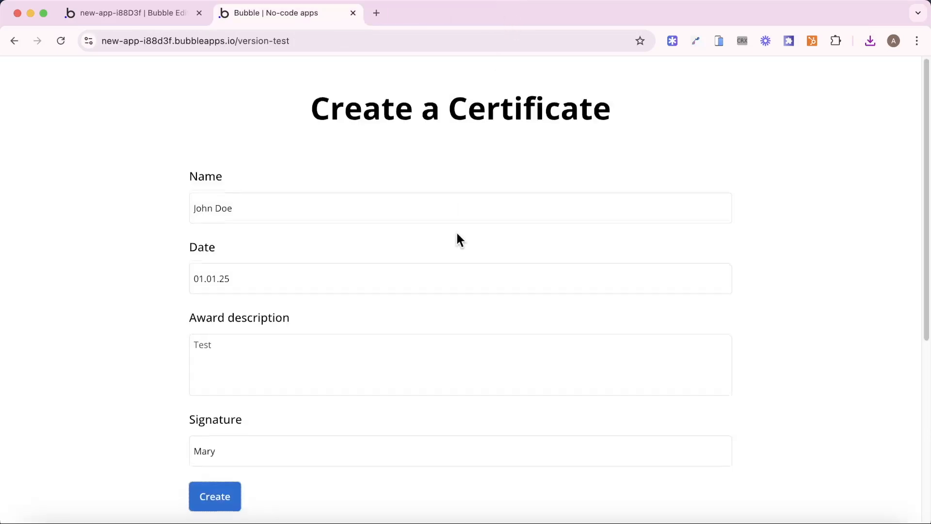
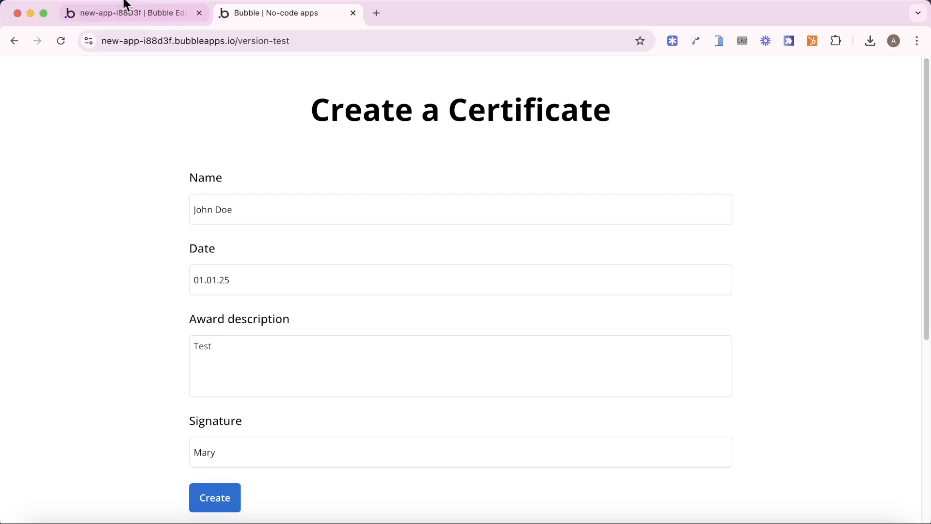
- Open the Data section's option sets and view Certificate Images with its four template options
left_click(118, 13)
left_click(13, 148)
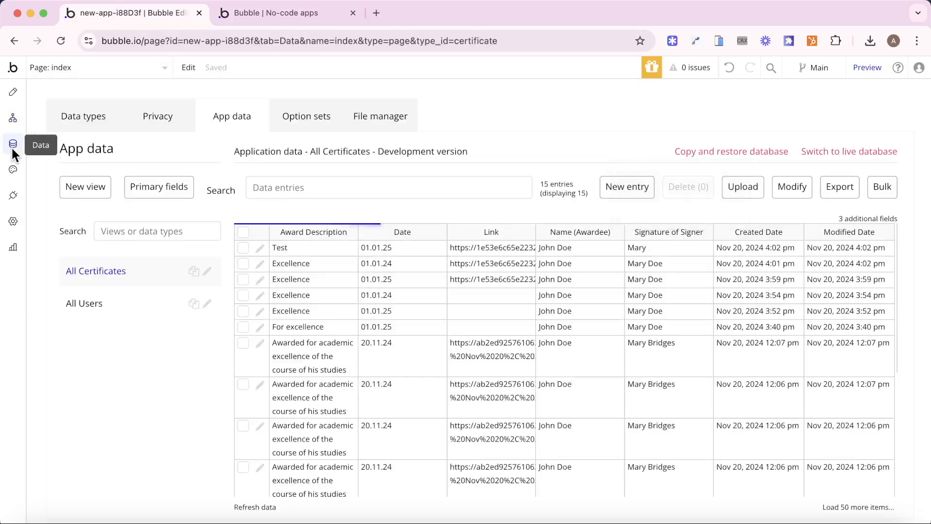
left_click(286, 117)
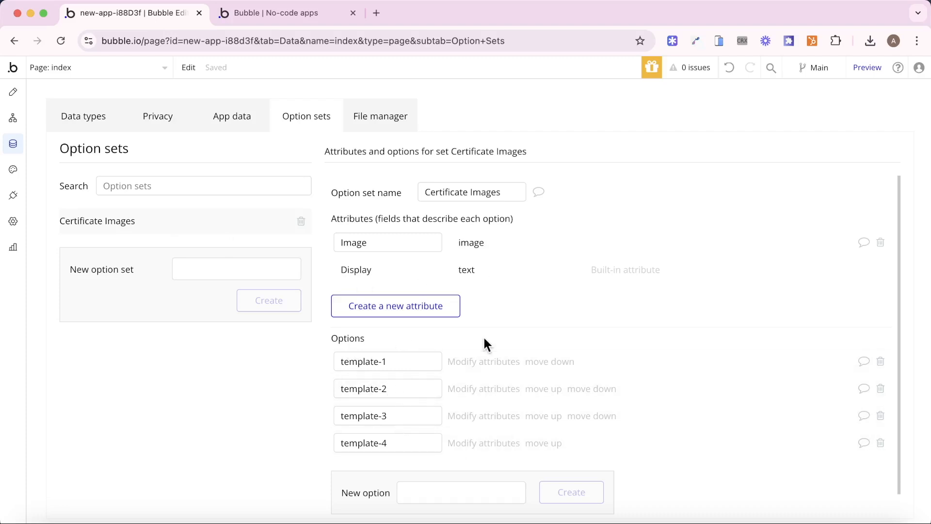
- Inspect the stored images for template-1, template-2 and template-3 without saving, then view the live page
left_click(472, 363)
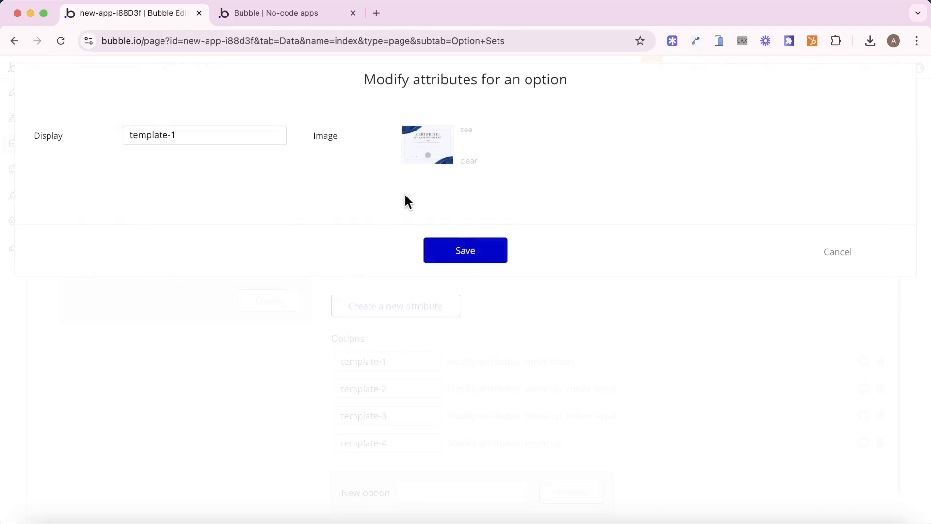
left_click(852, 257)
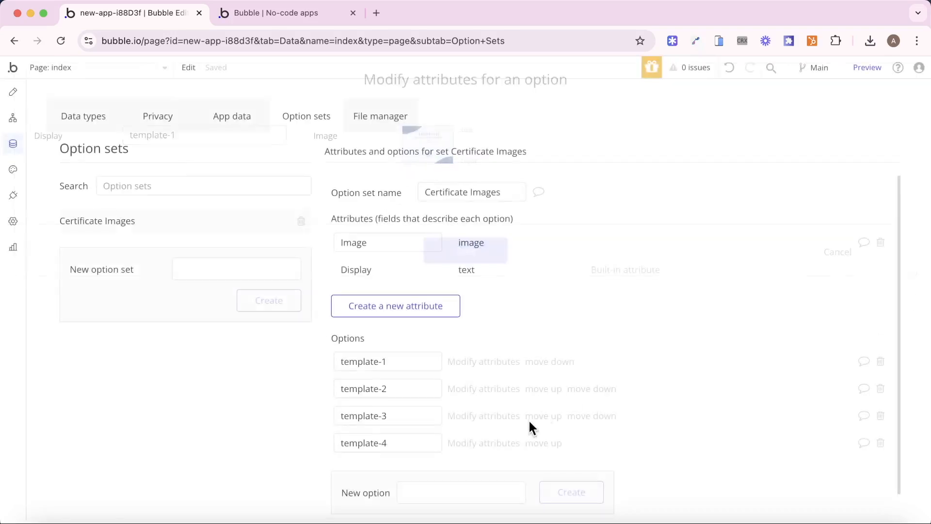
left_click(487, 391)
left_click(838, 258)
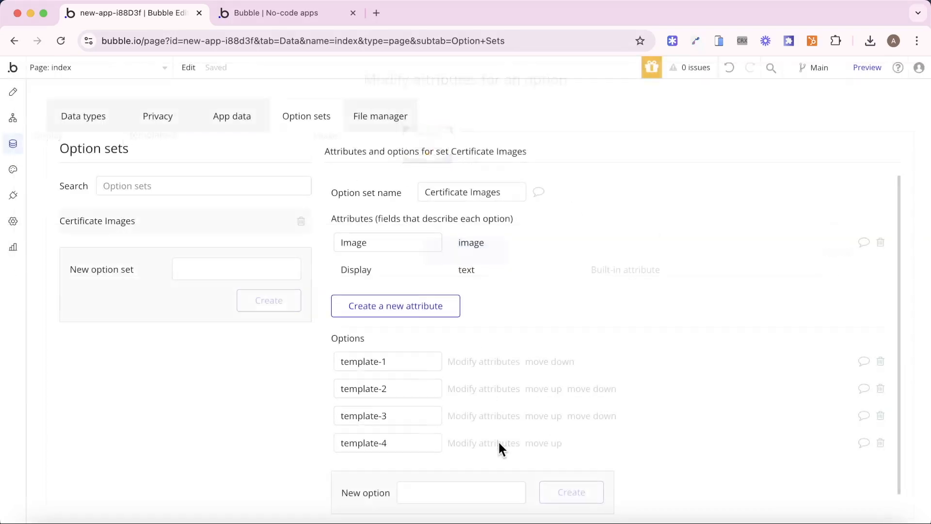
left_click(534, 420)
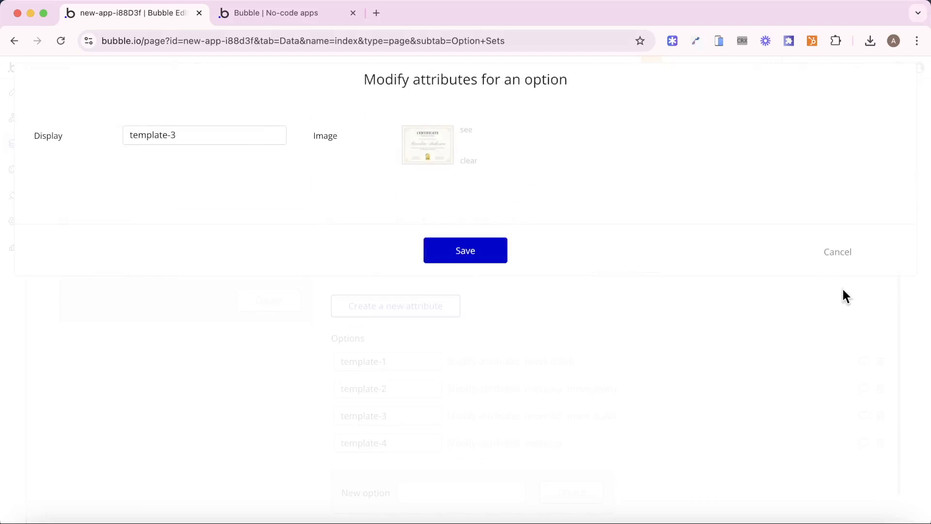
left_click(838, 258)
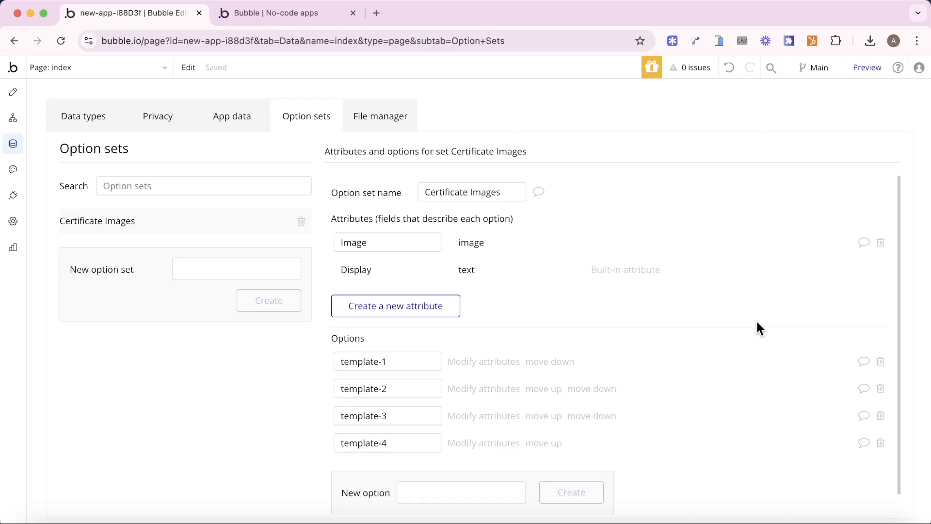
left_click(292, 18)
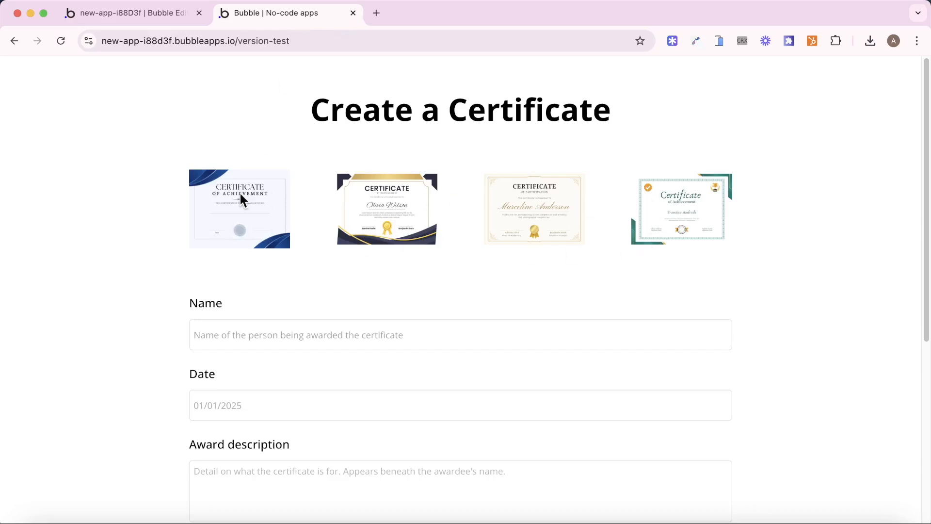
- Inspect the certificate RepeatingGroup's data source and its Cert Image in the page designer
left_click(148, 18)
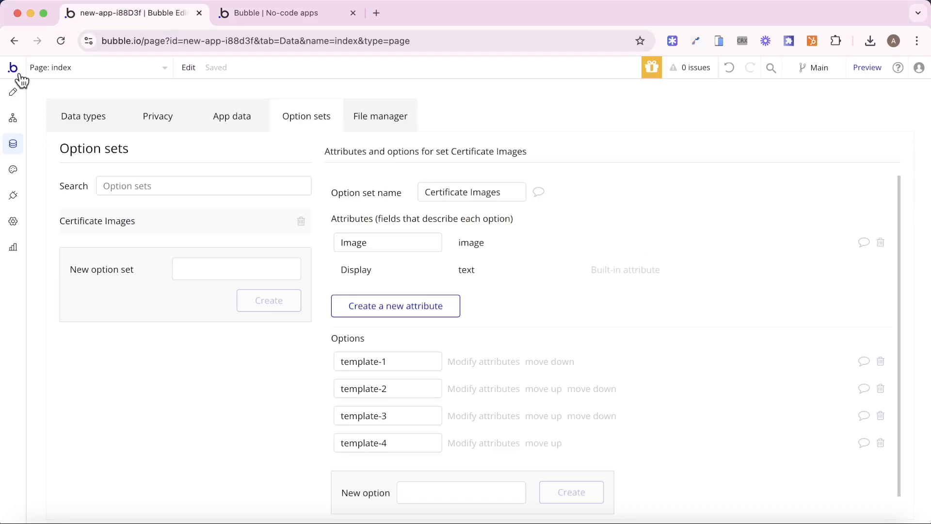
left_click(15, 90)
double_click(477, 245)
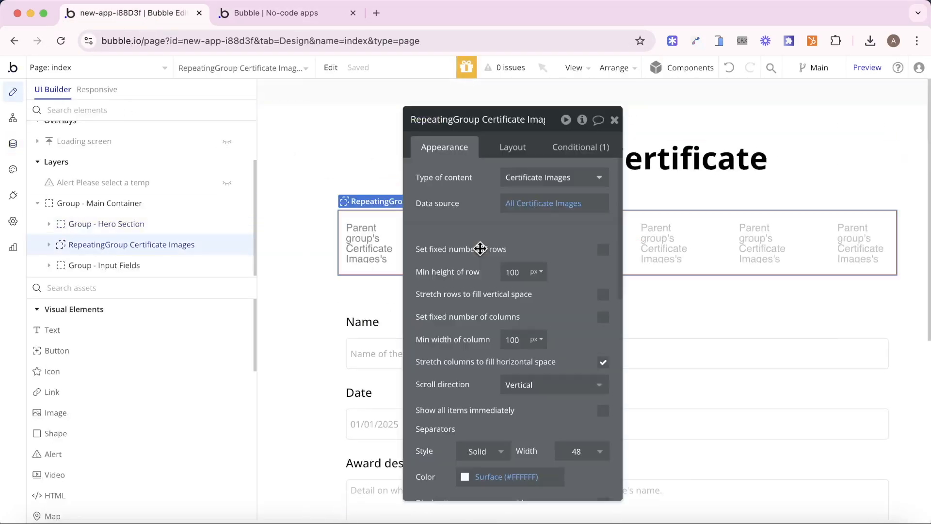
left_click(532, 212)
left_click(442, 204)
left_click(393, 246)
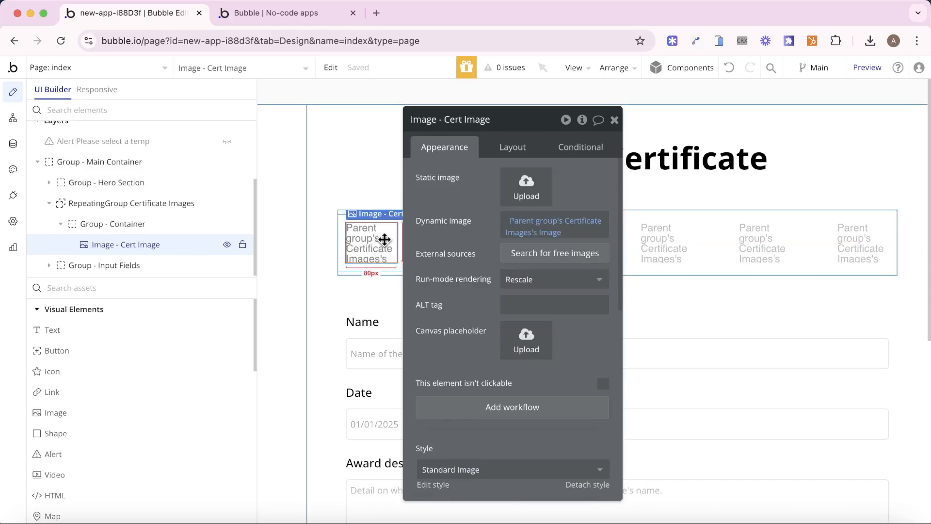
left_click(614, 119)
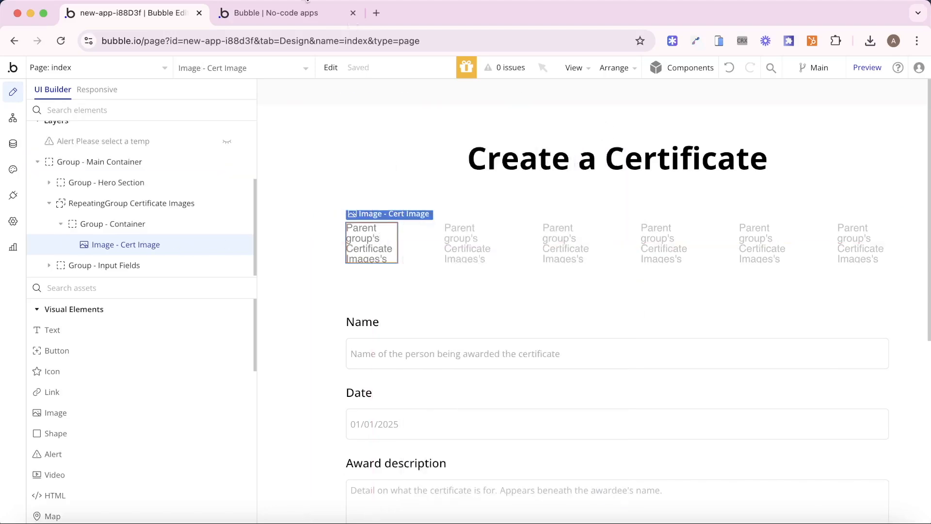
- Check the live page, then open the first cell's Group - Container properties
left_click(297, 13)
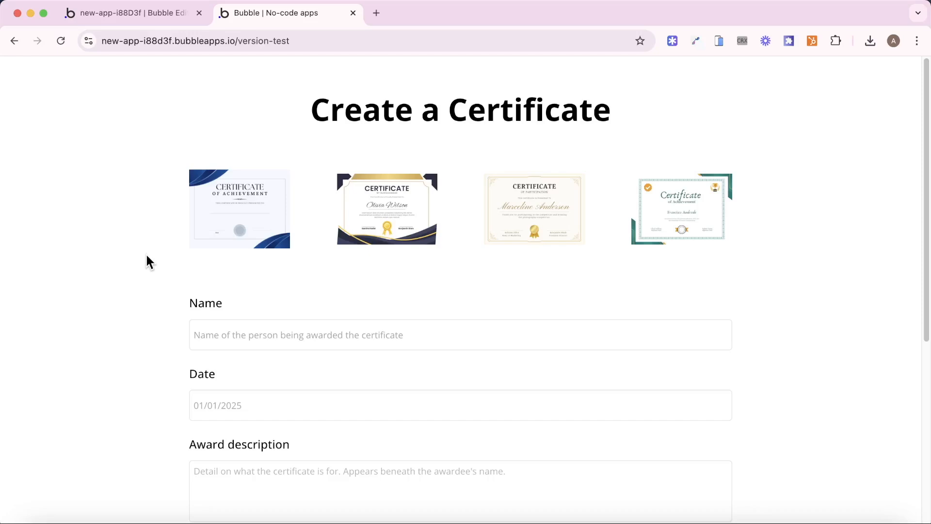
left_click(145, 13)
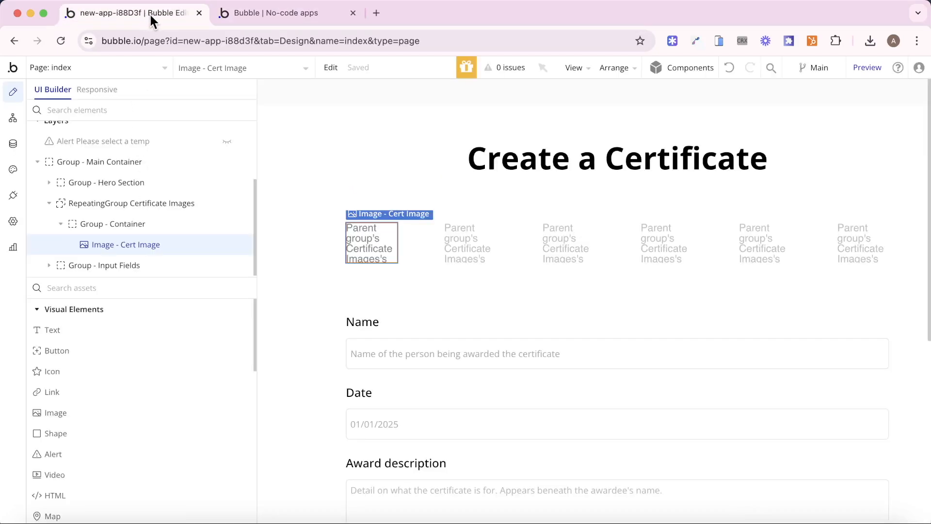
double_click(401, 244)
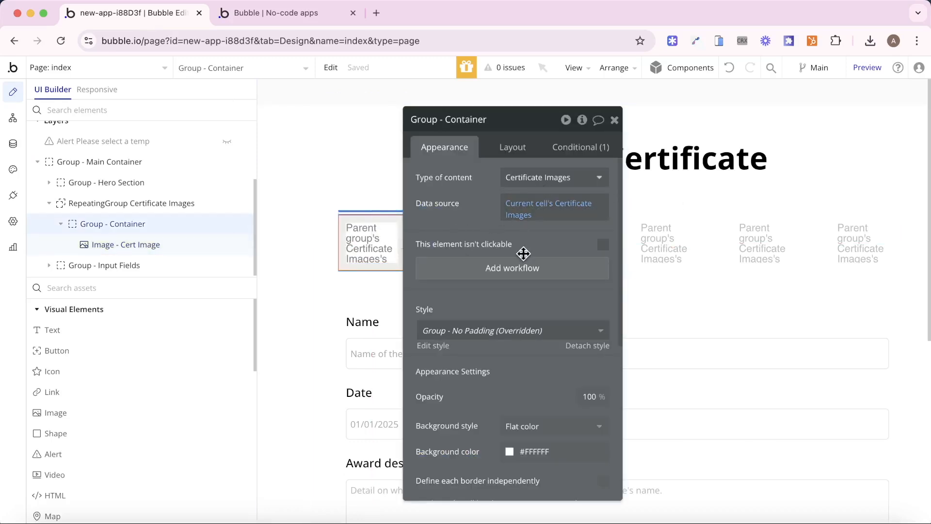
- Review the index page's Cert Template custom state
scroll(116, 197, "up", 3)
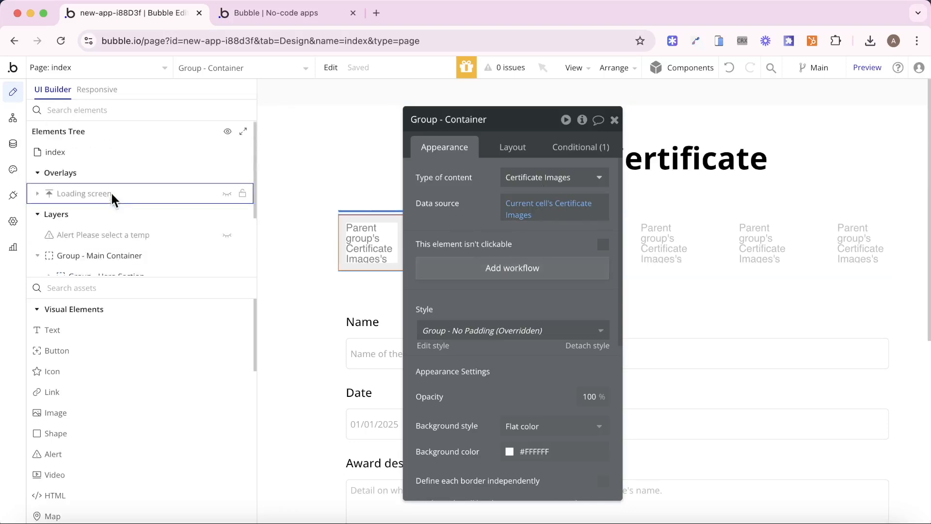
left_click(95, 152)
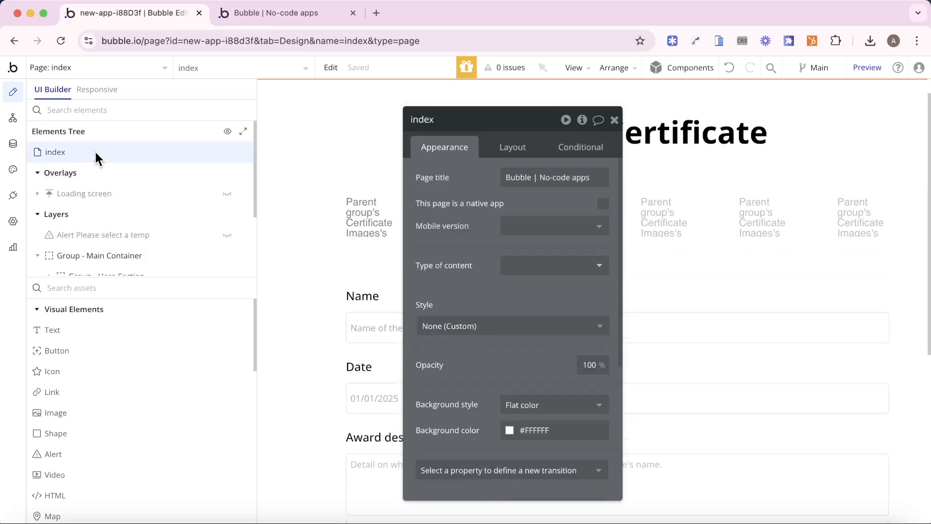
left_click(582, 120)
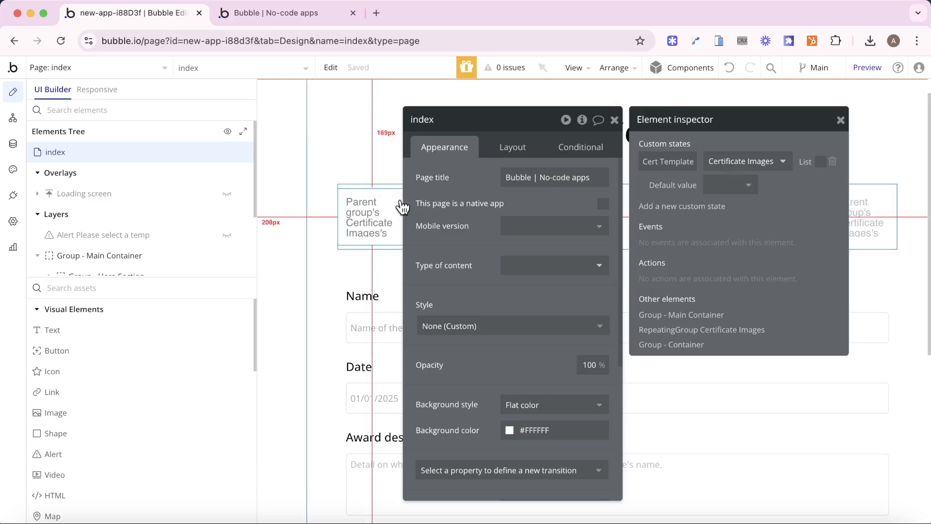
- Create a click workflow for Group - Container with a 'Set state of an element' action
left_click(398, 224)
left_click(527, 270)
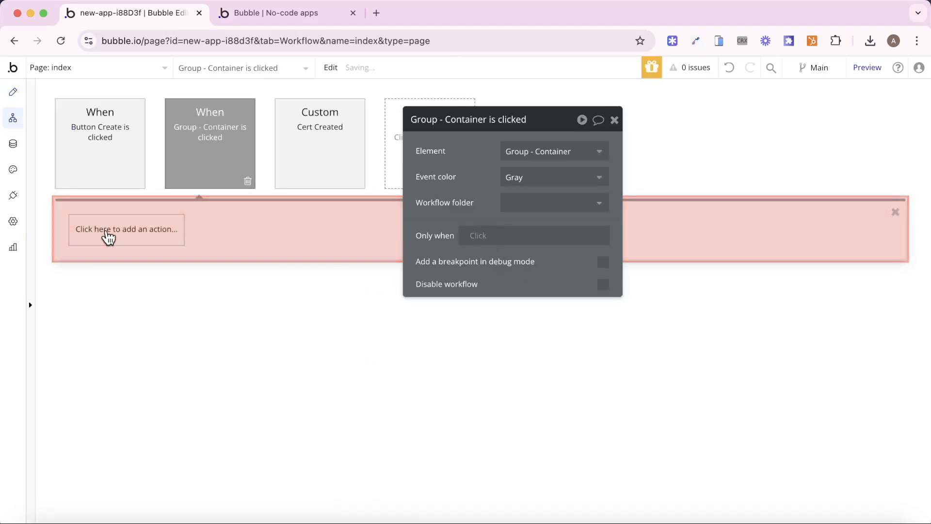
left_click(108, 236)
type("set")
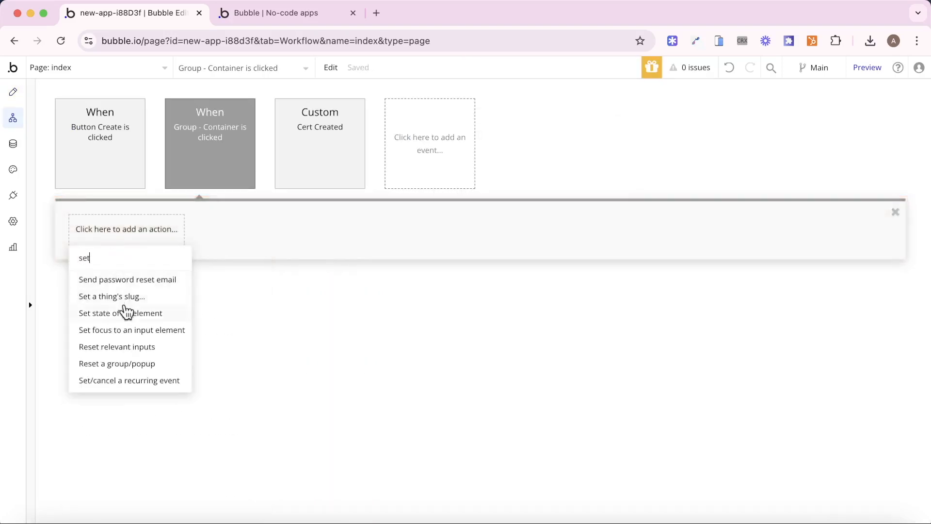
left_click(127, 311)
- Target index's Cert Template state with value This Group's Certificate Images
left_click(577, 159)
left_click(570, 169)
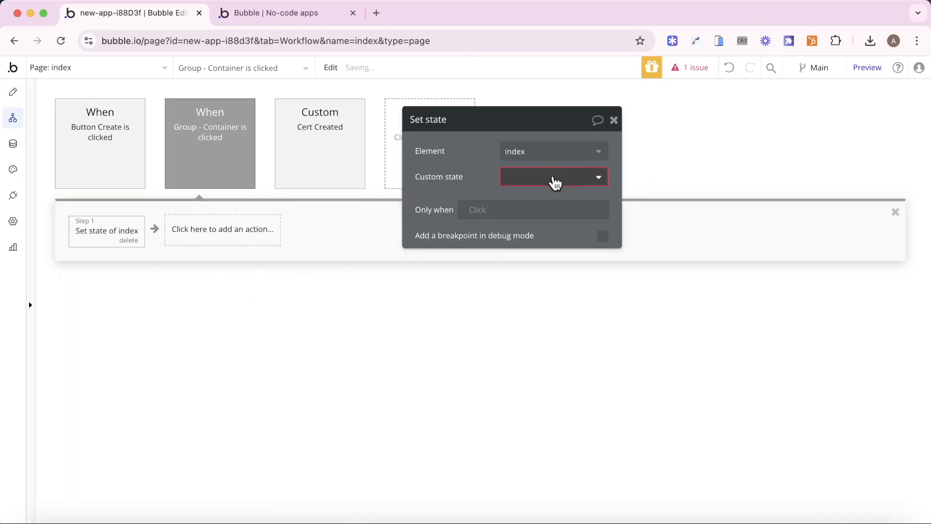
left_click(555, 180)
left_click(552, 197)
left_click(524, 203)
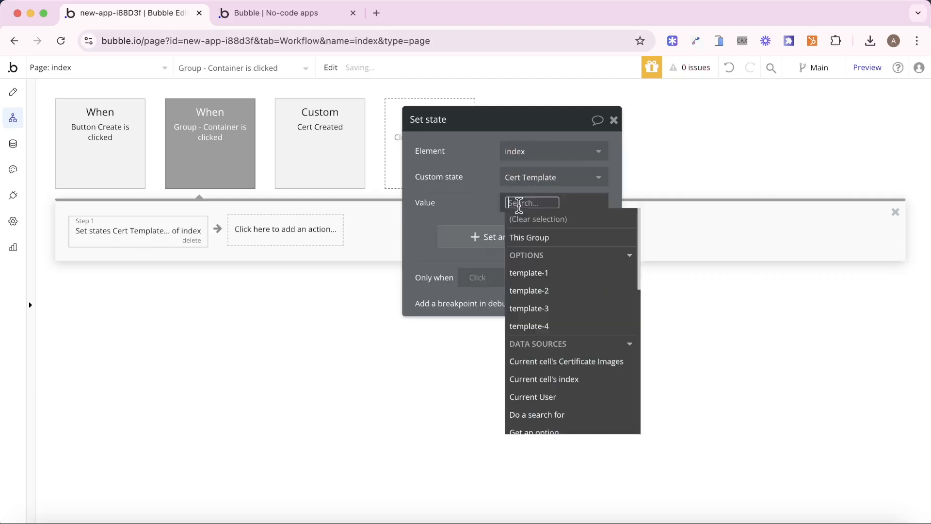
left_click(542, 237)
left_click(544, 203)
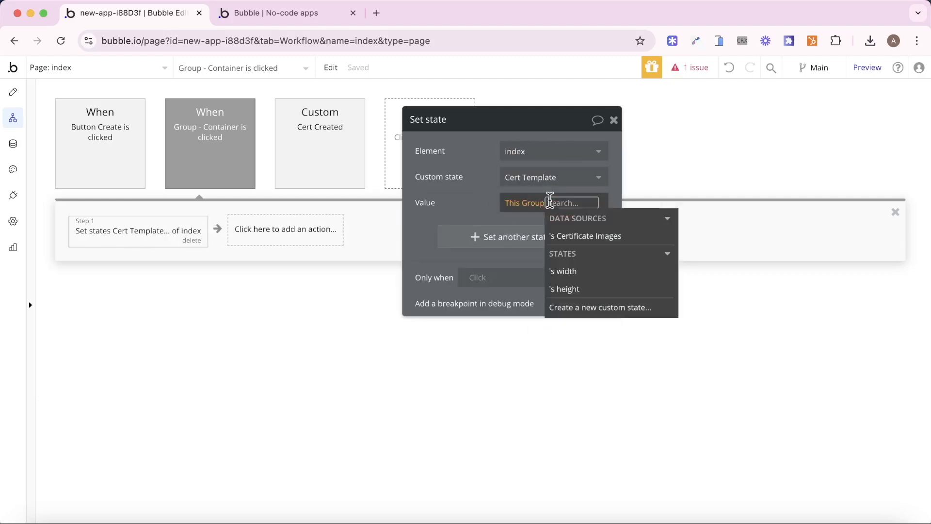
left_click(592, 238)
left_click(465, 194)
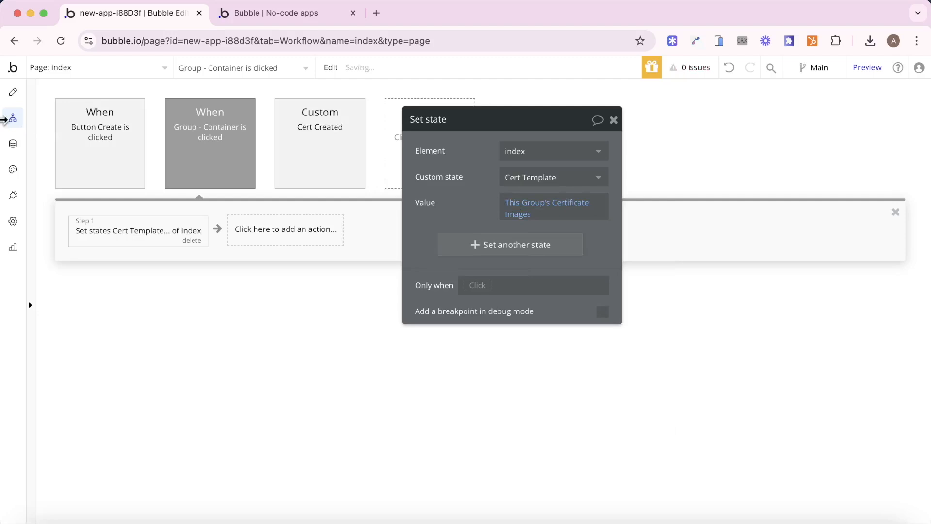
left_click(10, 104)
- Check the container's conditional blue border highlight rule
left_click_drag(485, 183, 624, 187)
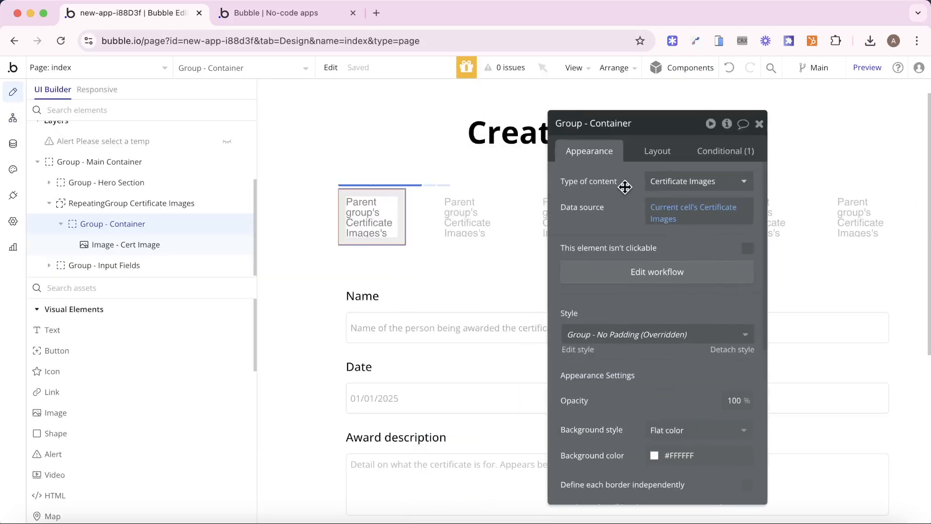
left_click(747, 151)
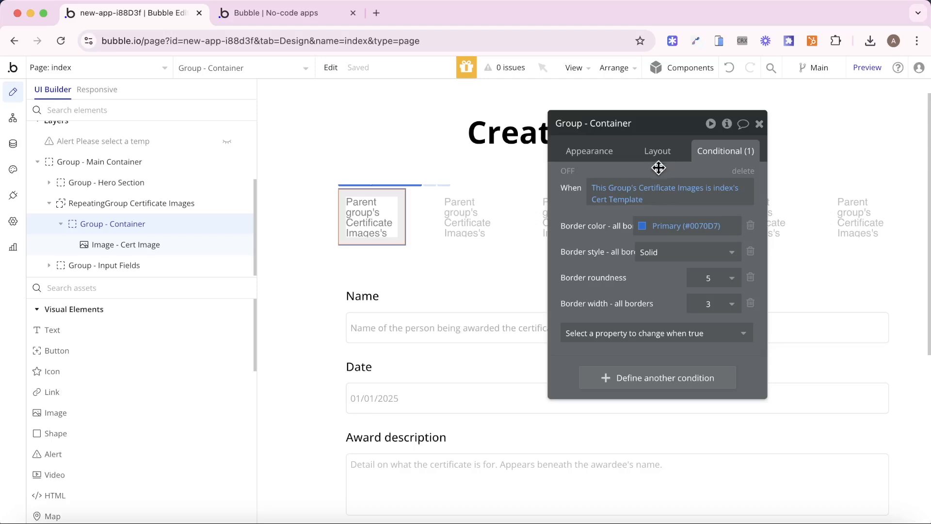
mouse_move(674, 189)
- On the live page, select each of the four templates, ending with the first
left_click(315, 13)
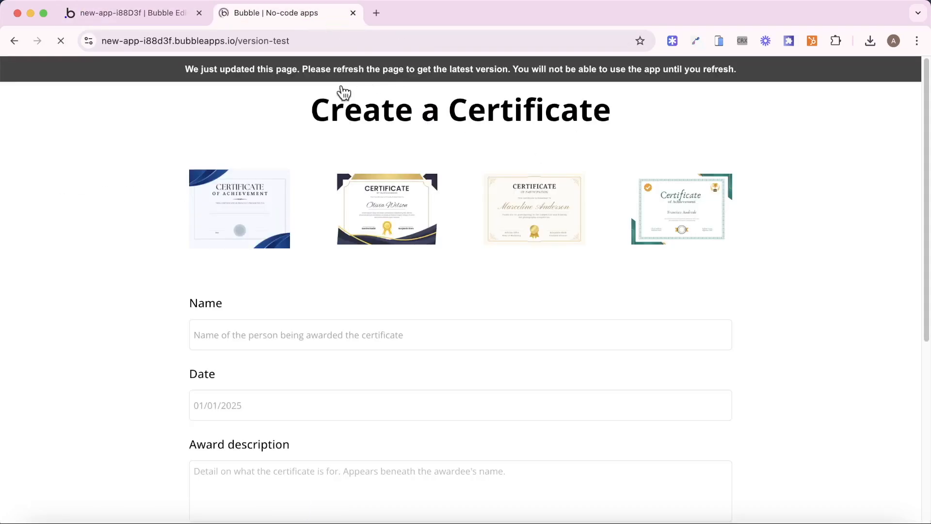
left_click(242, 208)
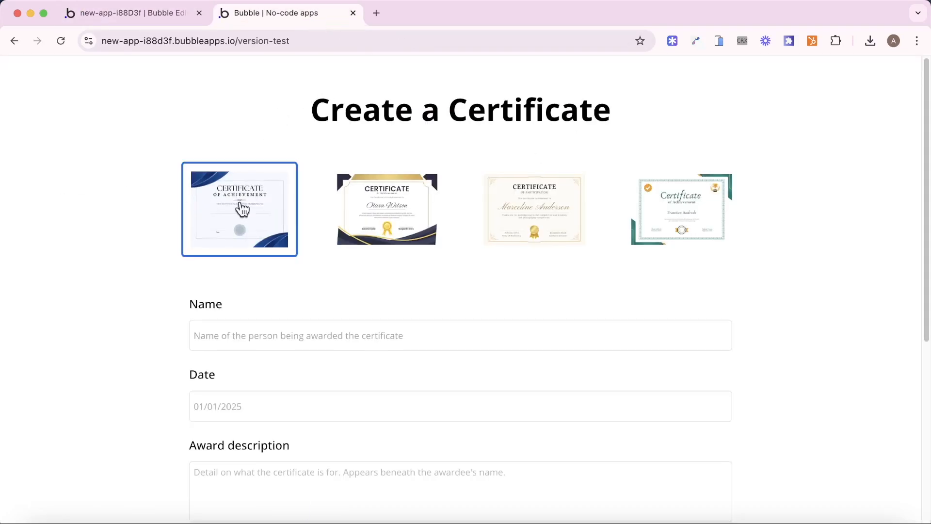
left_click(346, 207)
left_click(572, 216)
left_click(726, 225)
left_click(214, 165)
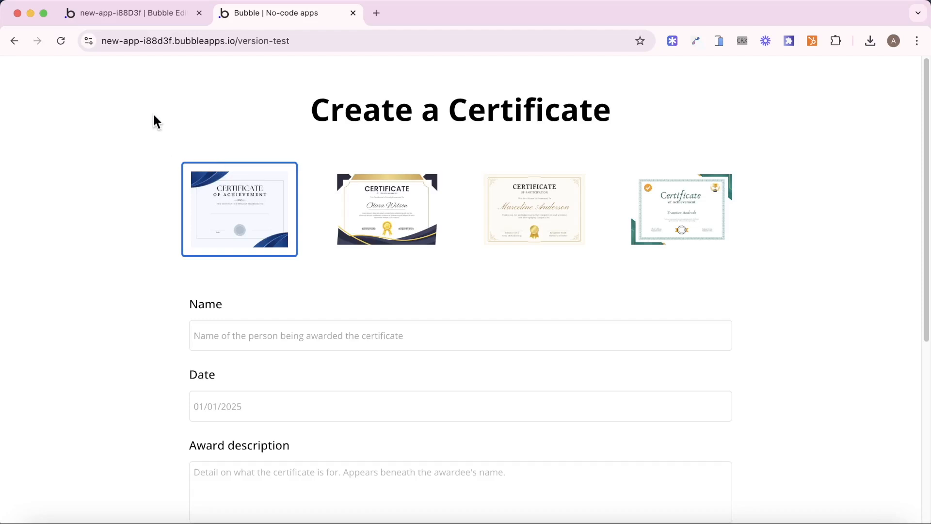
- Select the gold certificate template on the live Create a Certificate page
left_click(135, 14)
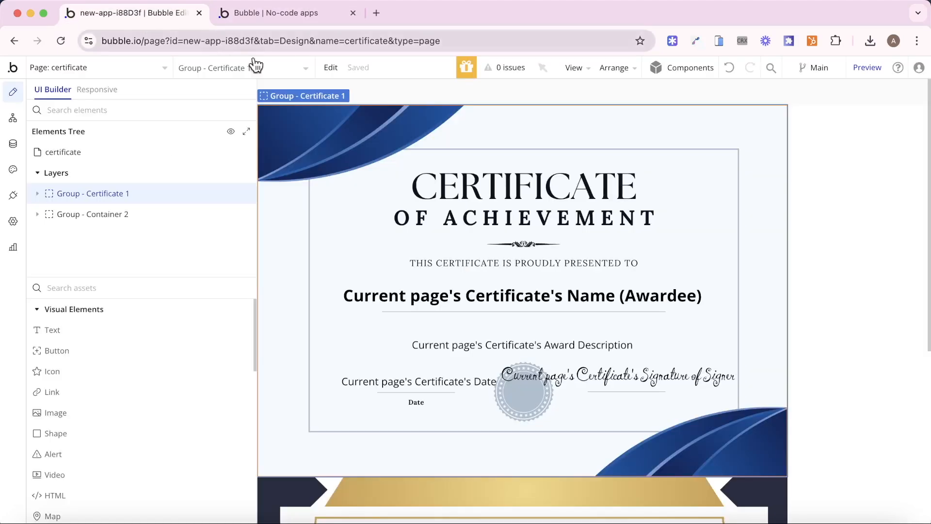
scroll(485, 328, "down", 5)
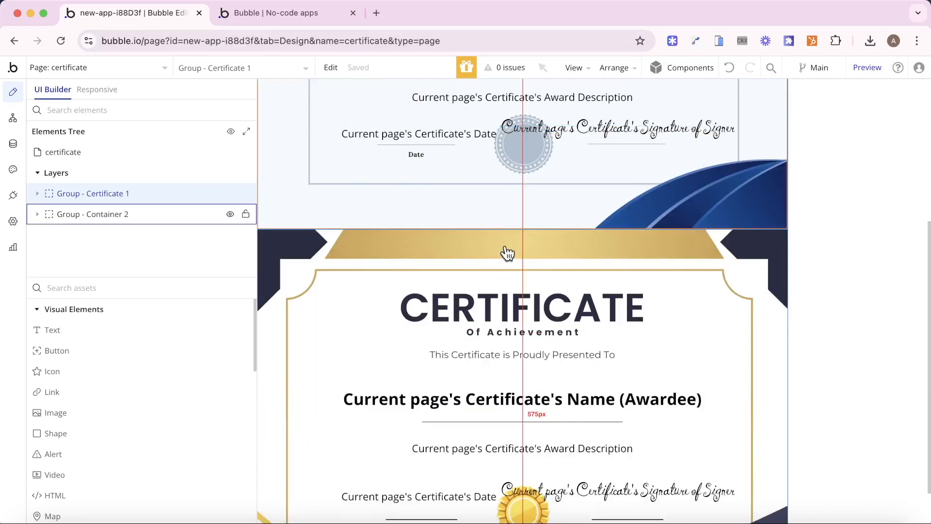
left_click(236, 12)
left_click(416, 234)
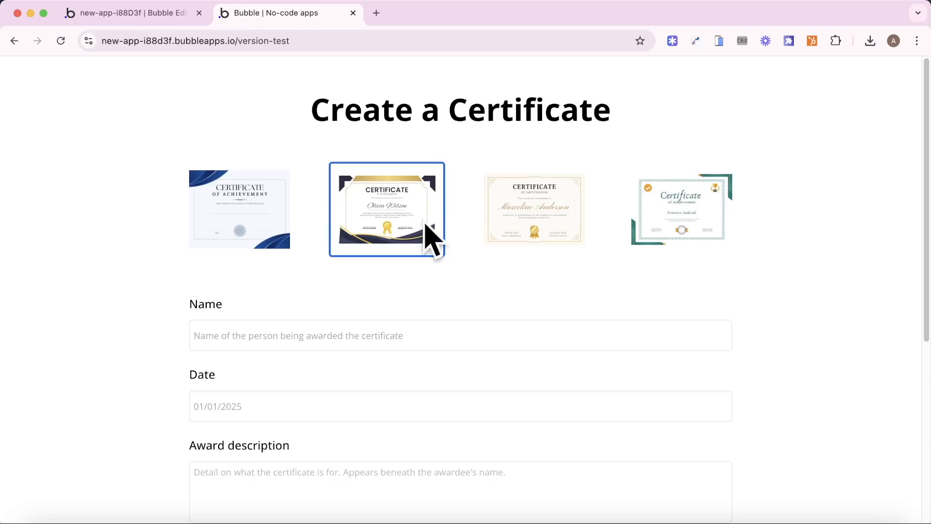
- Set the blue Group - Certificate 1 to collapse when hidden, then switch to the index page
left_click(146, 13)
scroll(591, 232, "up", 5)
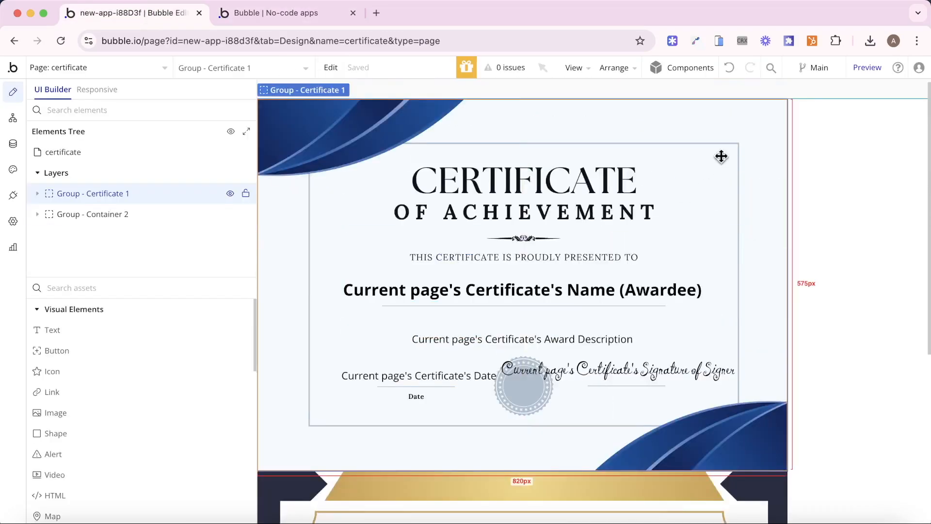
double_click(744, 114)
left_click(750, 162)
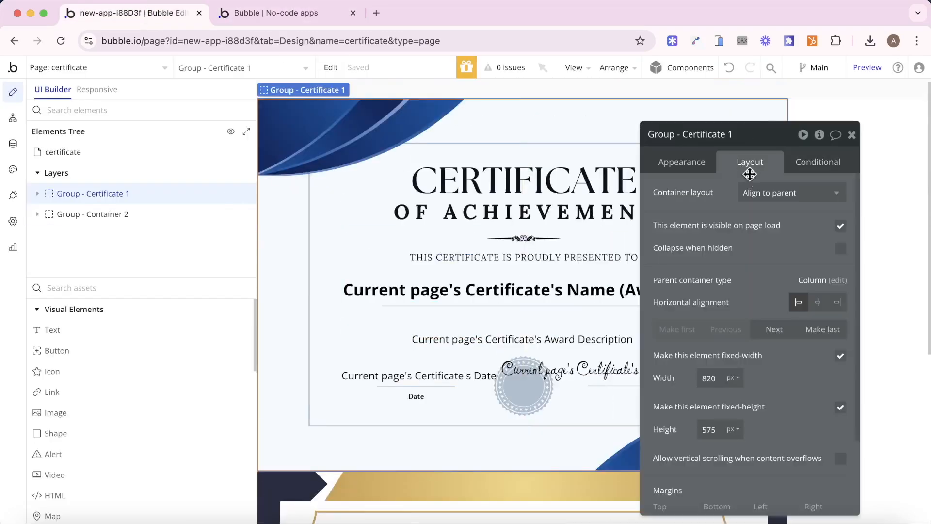
left_click(840, 249)
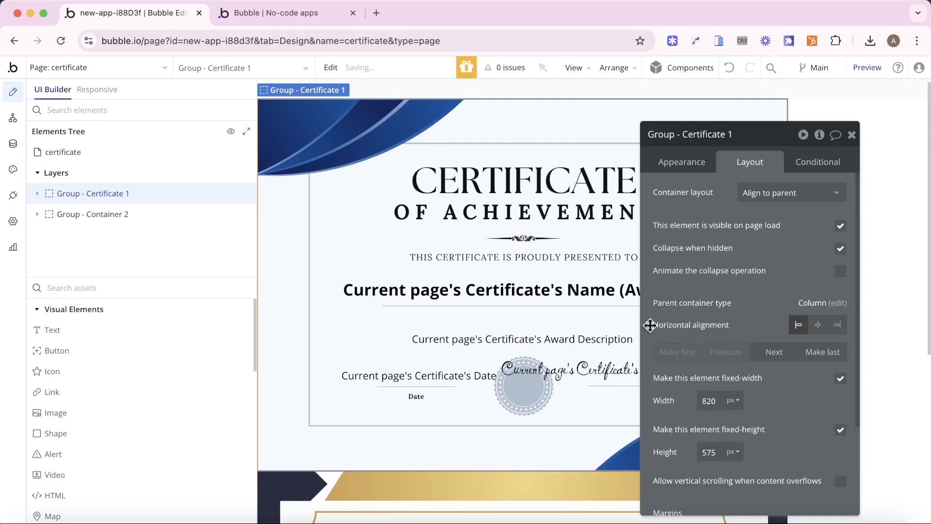
left_click(280, 494)
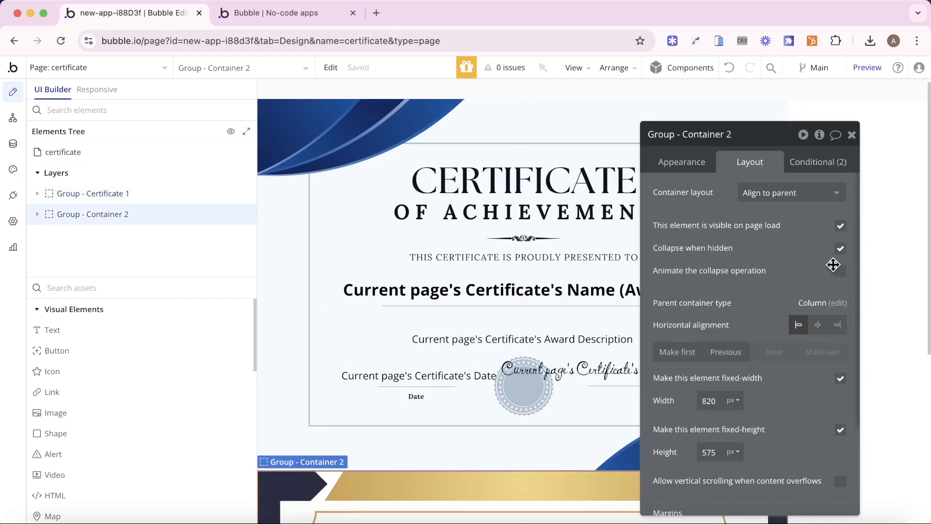
left_click(296, 151)
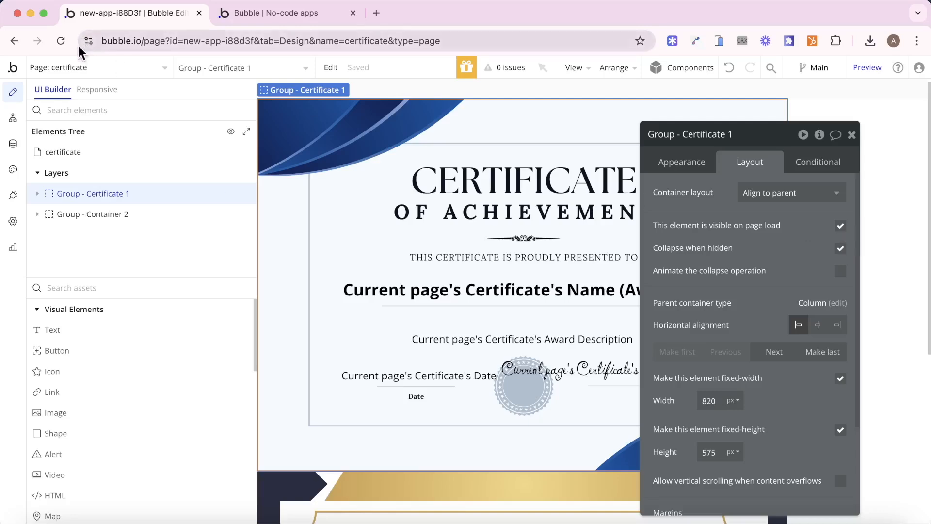
left_click(92, 67)
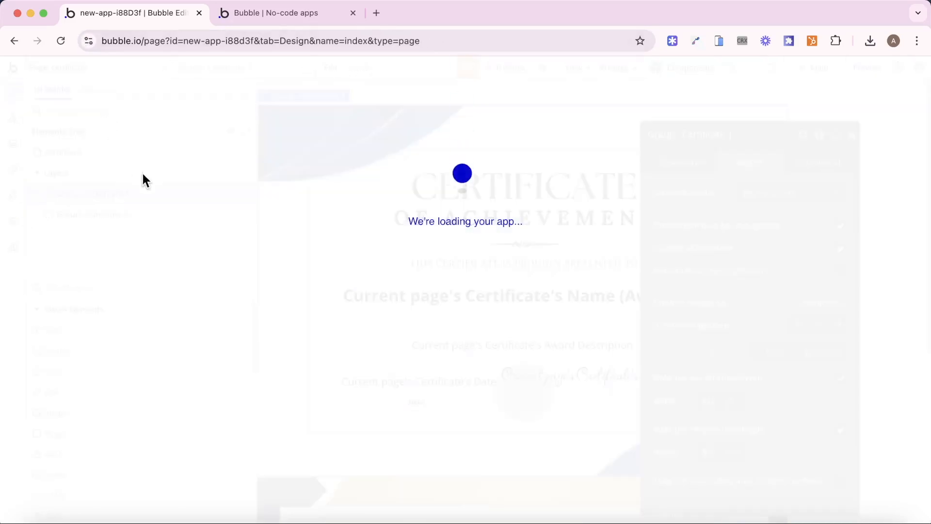
- Open the Create button's workflow and its Create PDF step
scroll(509, 366, "down", 5)
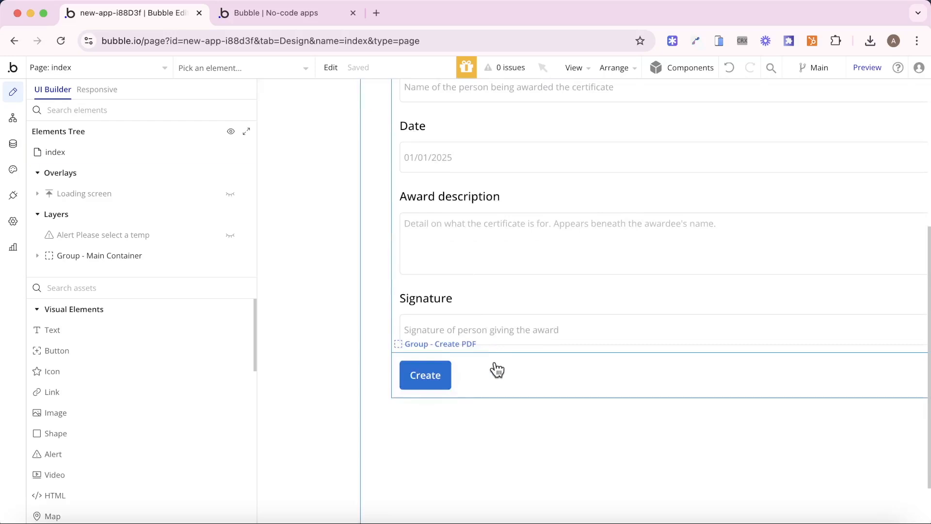
double_click(425, 374)
left_click(703, 167)
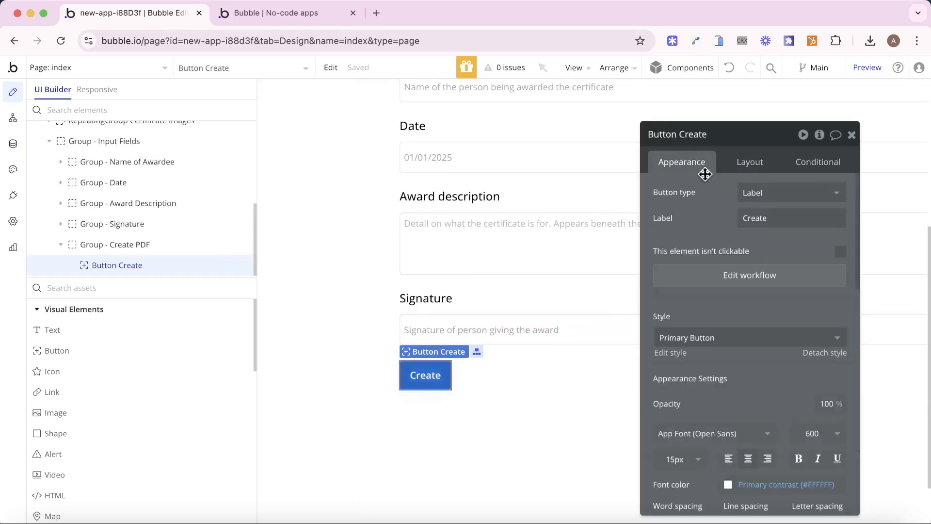
left_click(758, 282)
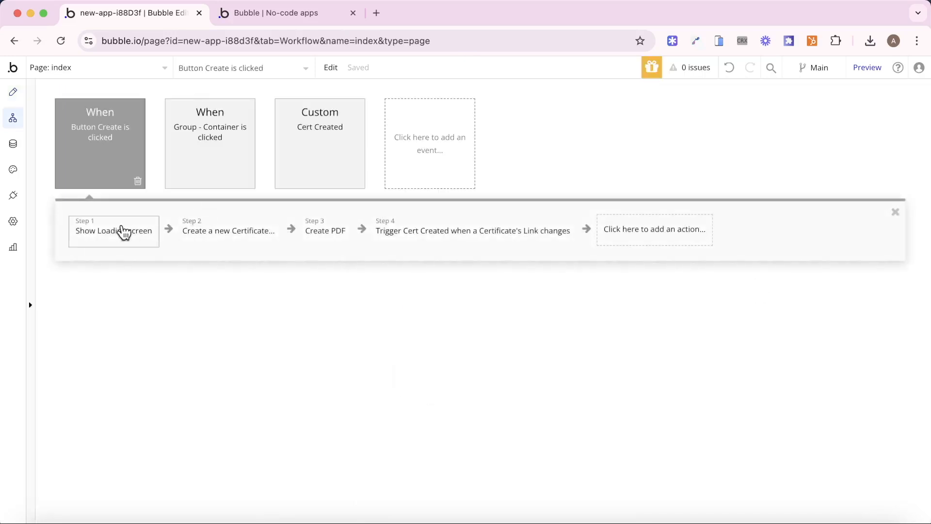
left_click(239, 235)
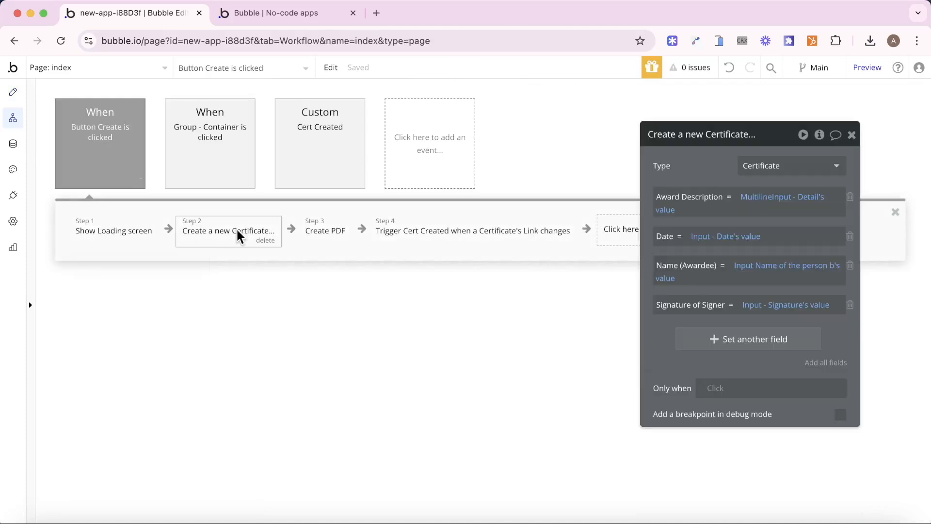
left_click(343, 241)
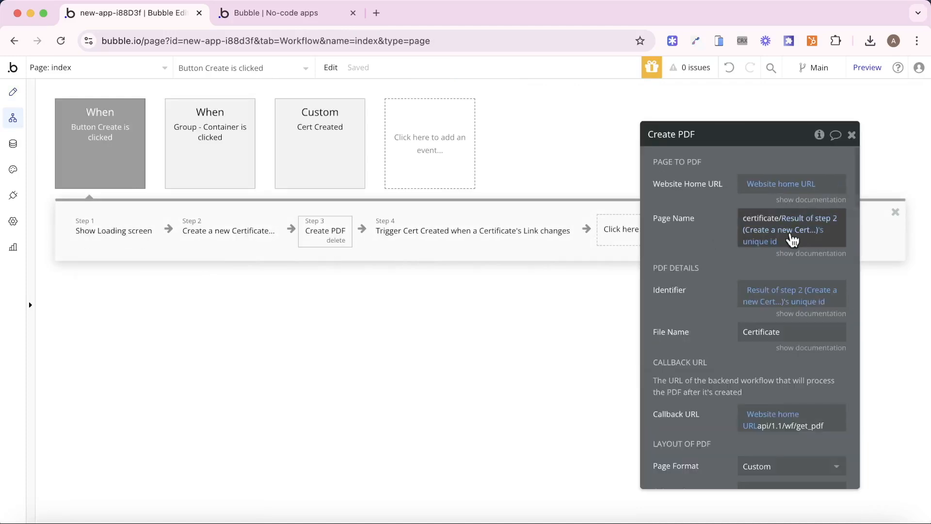
- Append ?template= with index's Cert Template's Display to the Create PDF page name
left_click(791, 237)
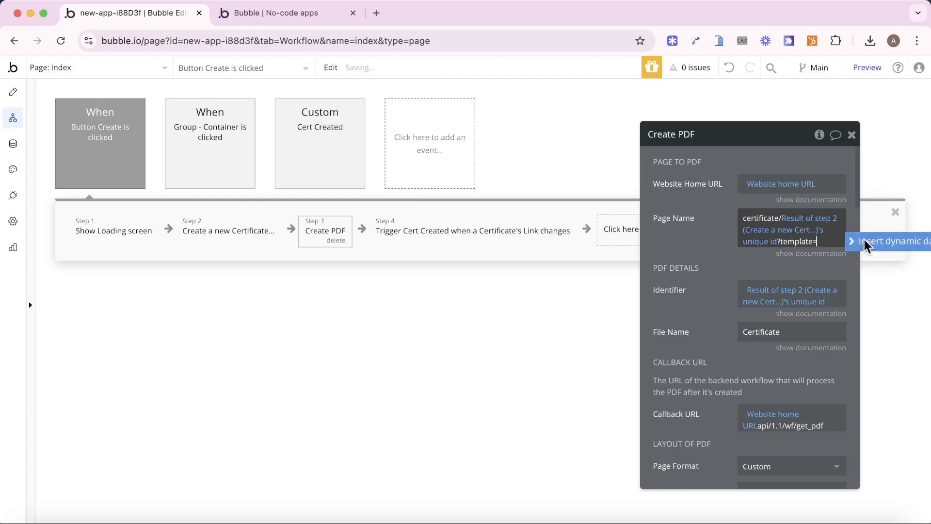
left_click(887, 241)
type("ind")
key("Return")
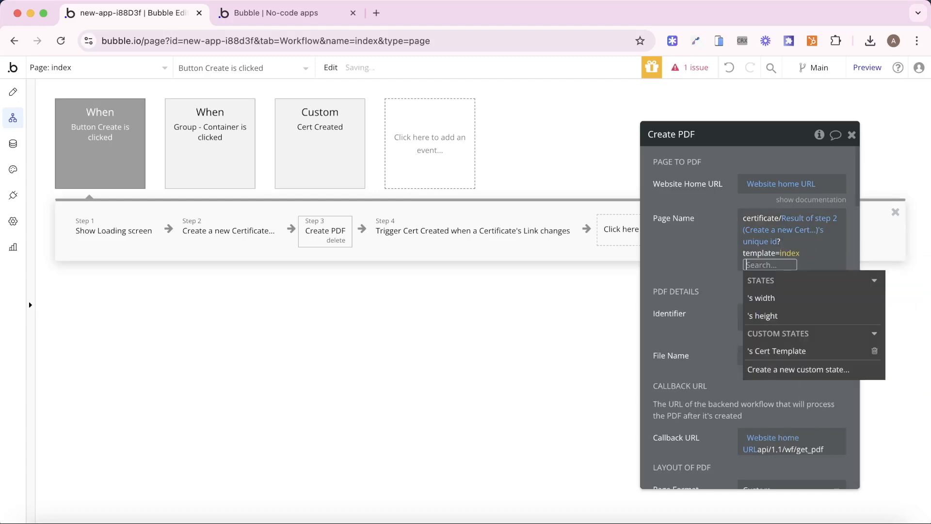
left_click(763, 350)
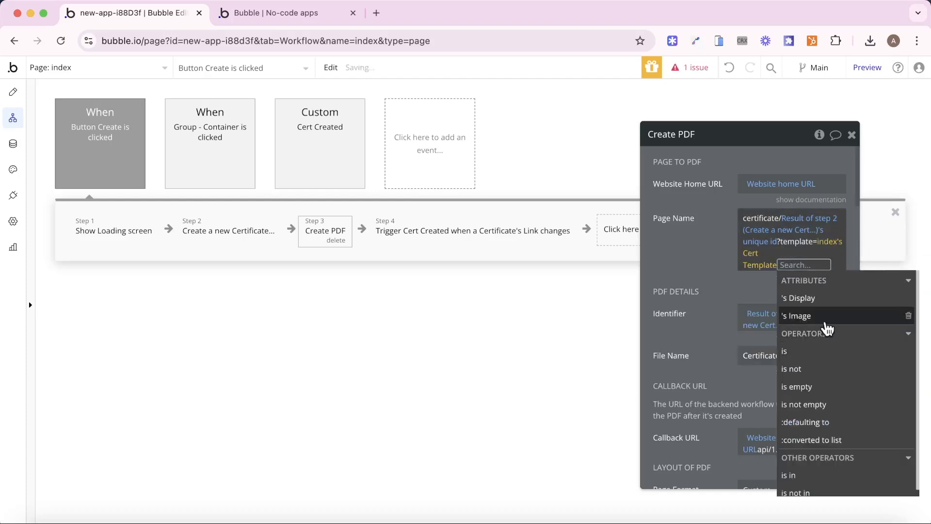
left_click(829, 305)
left_click(693, 260)
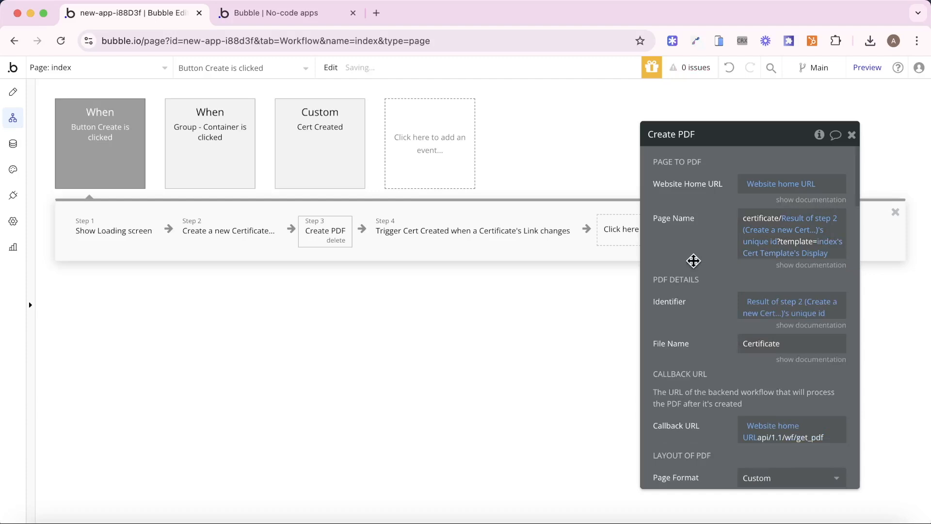
left_click(268, 19)
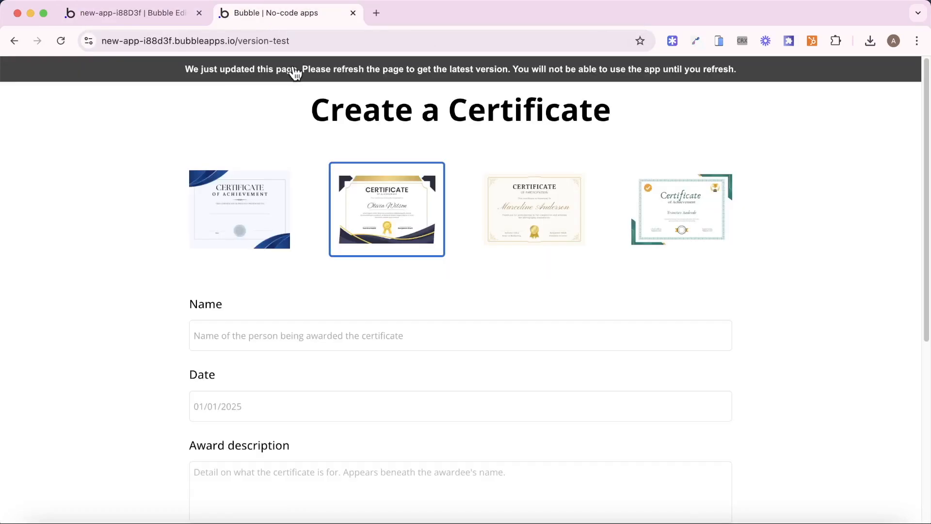
- Reload the live app with ?debug_mode=true added to the address
left_click(294, 73)
left_click(368, 46)
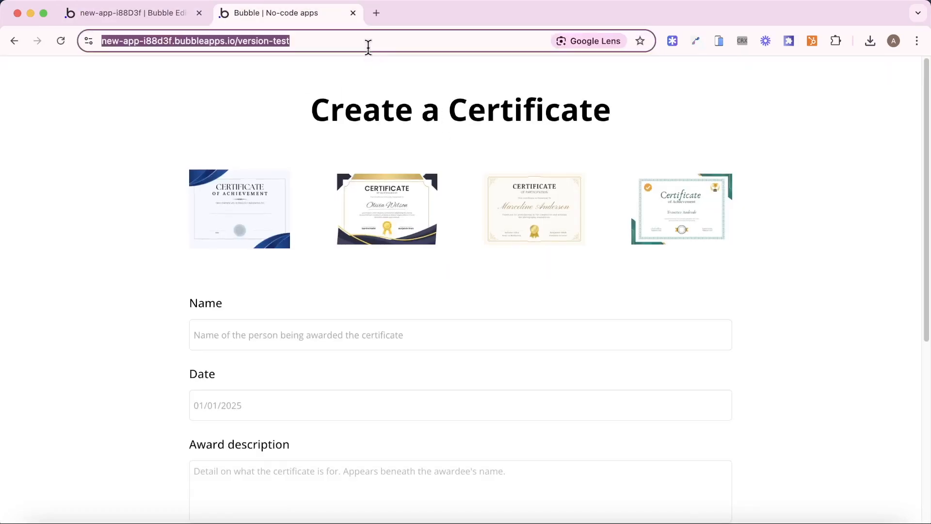
left_click(368, 46)
type("?deb")
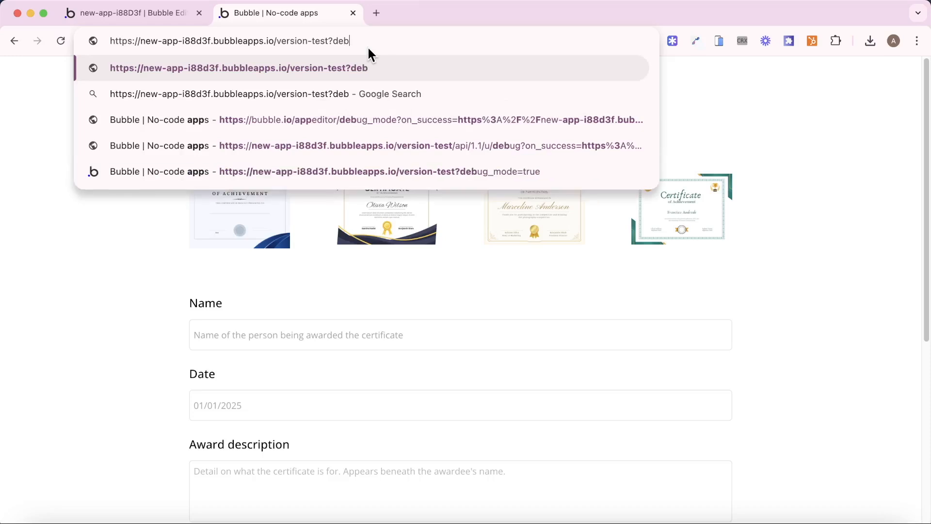
type("ug_m")
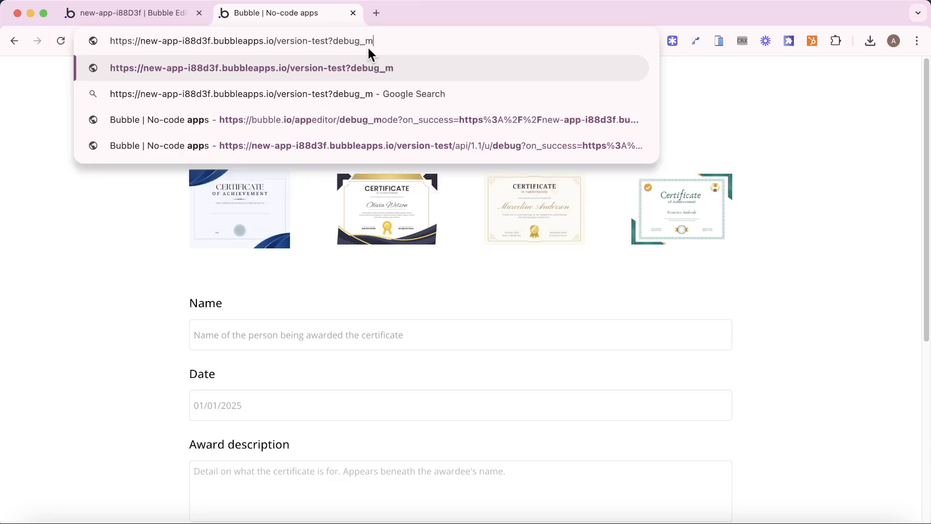
type("ode=true")
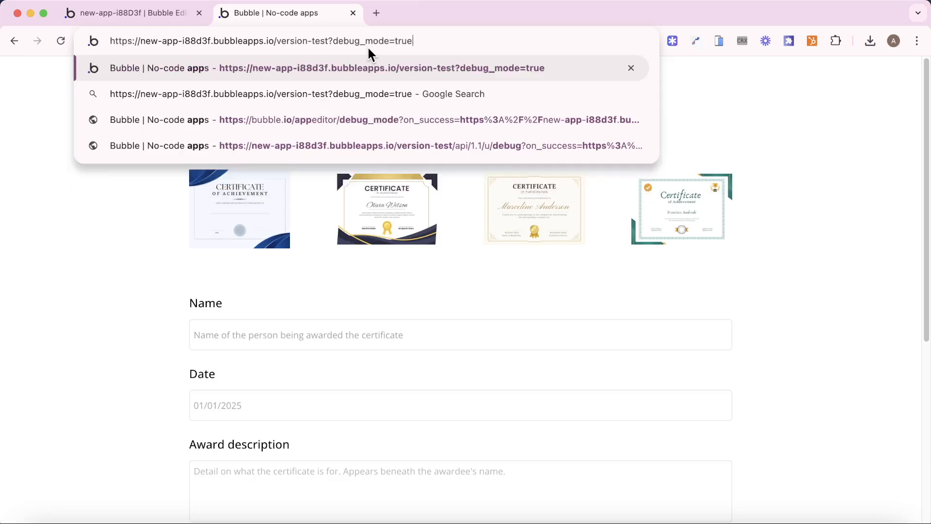
key("Return")
- Choose the blue certificate template and enter an awardee name
scroll(271, 214, "down", 1)
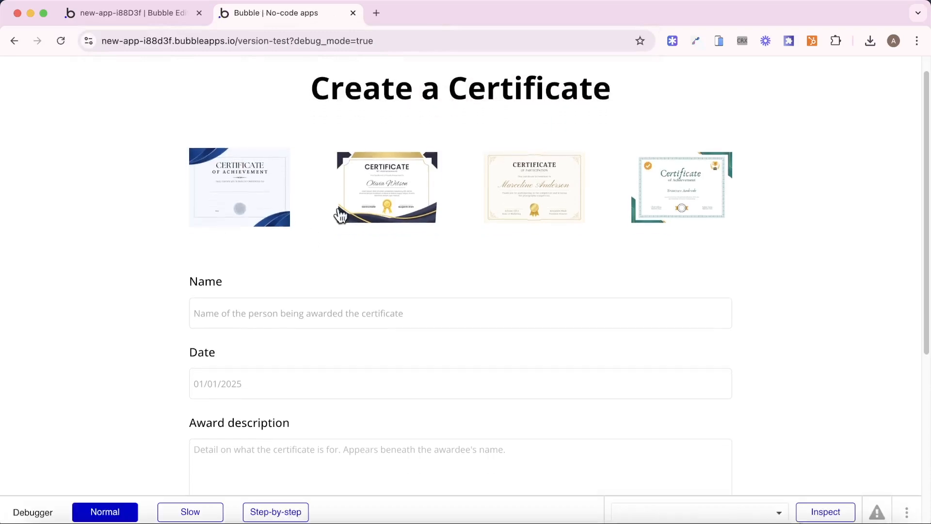
left_click(364, 201)
scroll(175, 257, "down", 2)
left_click(252, 153)
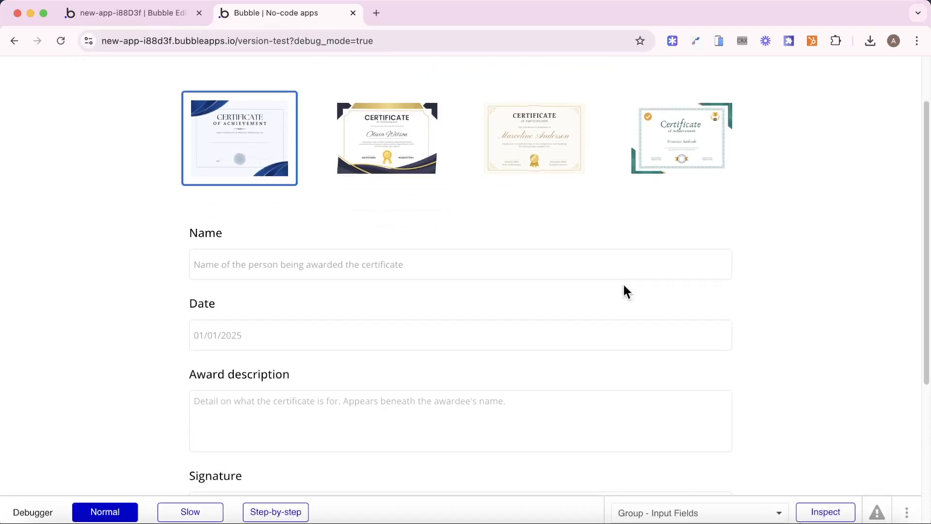
scroll(286, 228, "down", 2)
left_click(286, 226)
type("Jo")
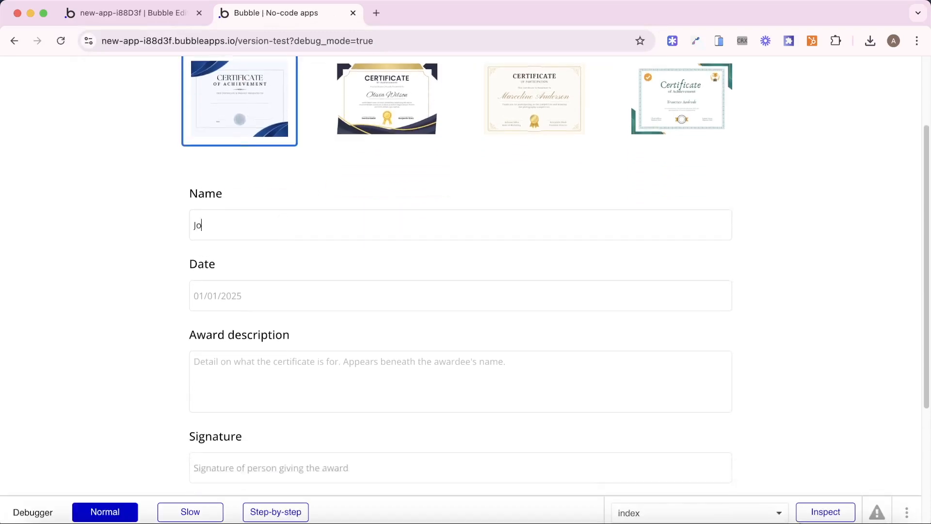
type("st")
- Step through the Create workflow to confirm the page name has ?template=template-1, then finish
scroll(256, 254, "down", 2)
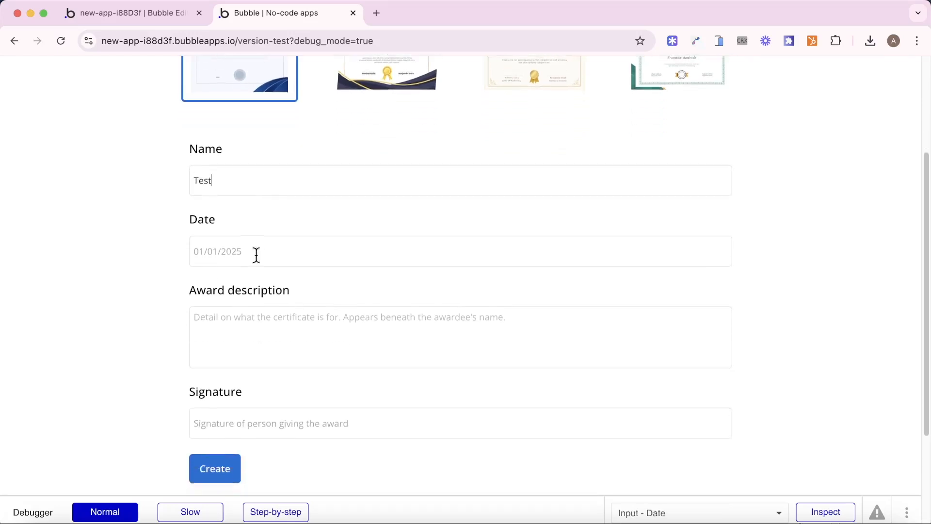
scroll(214, 397, "down", 2)
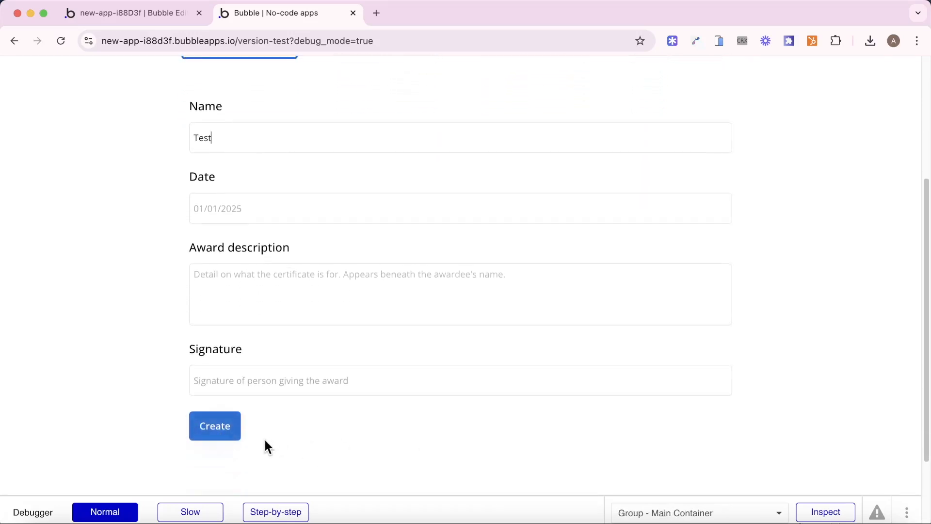
left_click(272, 511)
left_click(205, 430)
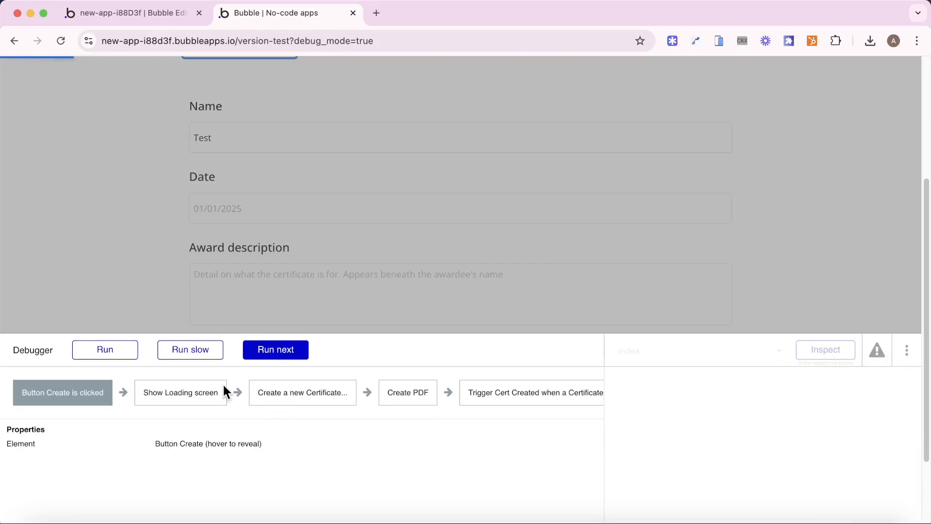
left_click(291, 361)
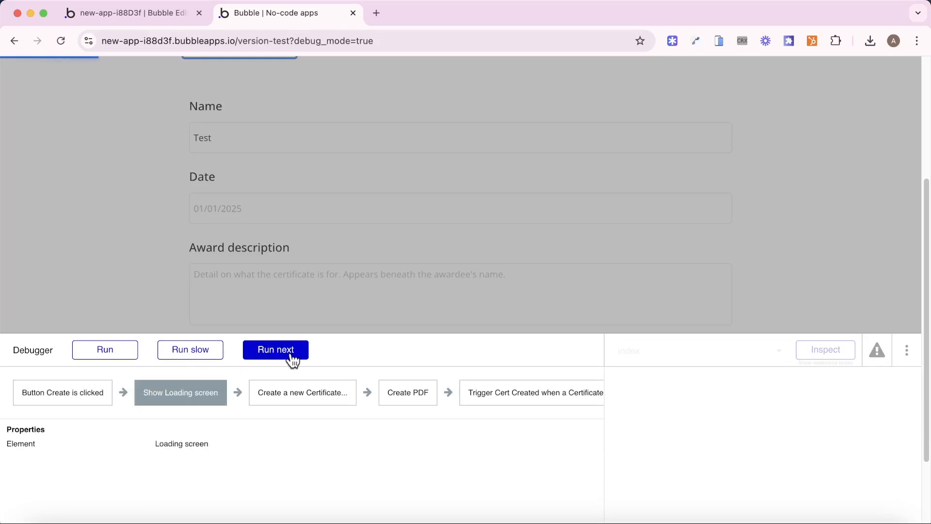
left_click(291, 359)
left_click(291, 359)
left_click_drag(430, 443, 449, 473)
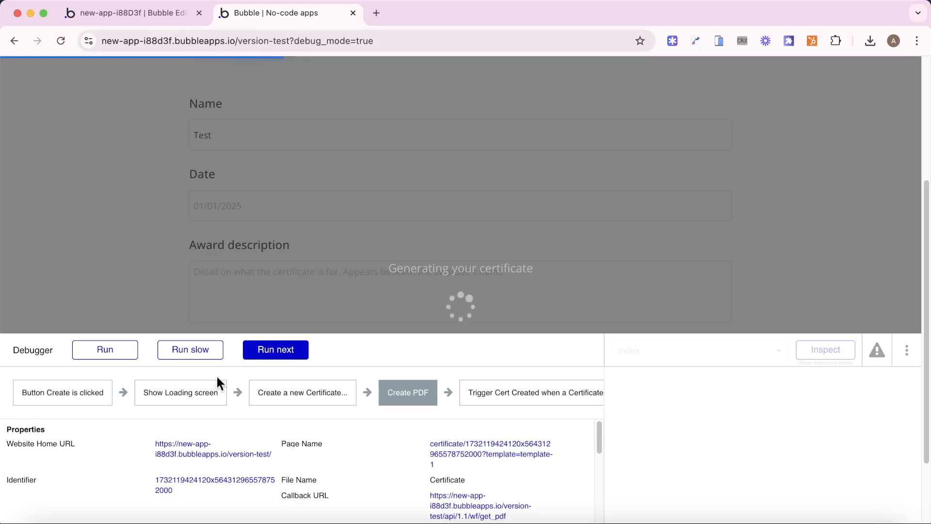
left_click(106, 349)
left_click(153, 15)
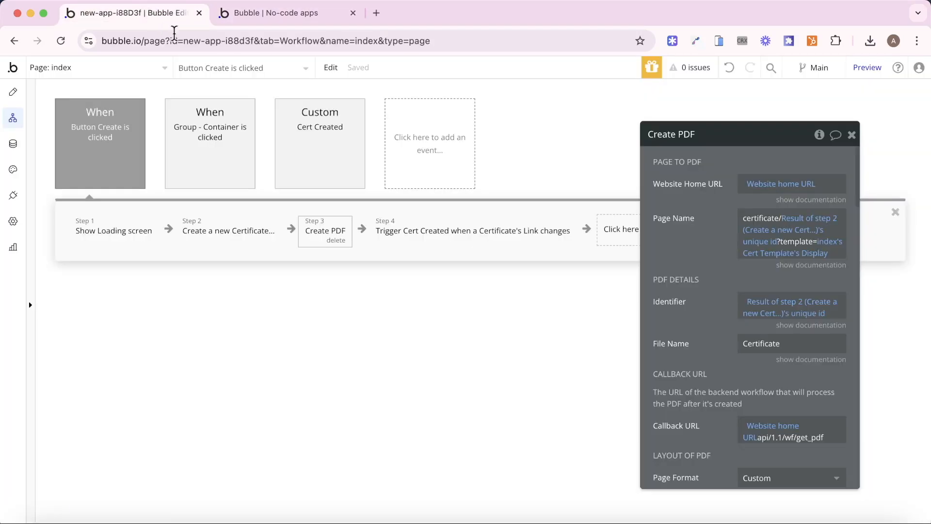
- Open the certificate page in Design and select Group - Certificate 1
left_click(61, 67)
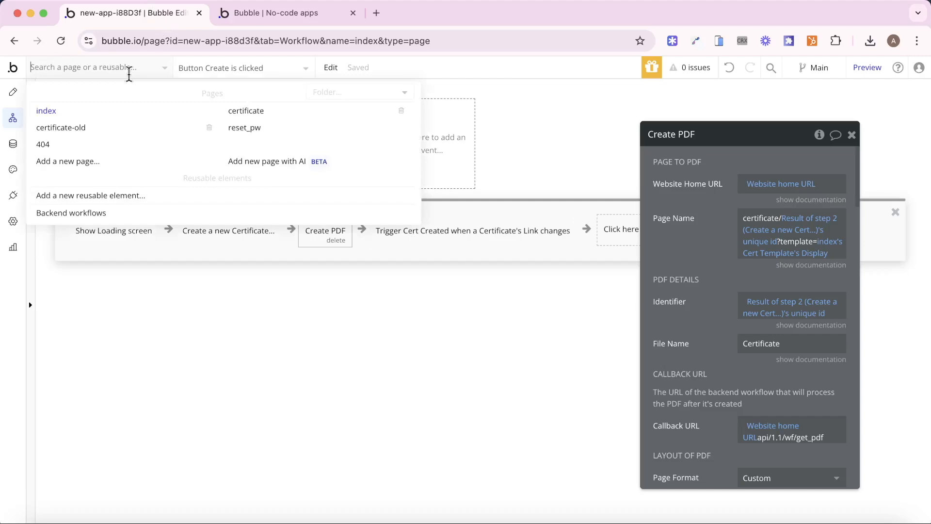
left_click(248, 117)
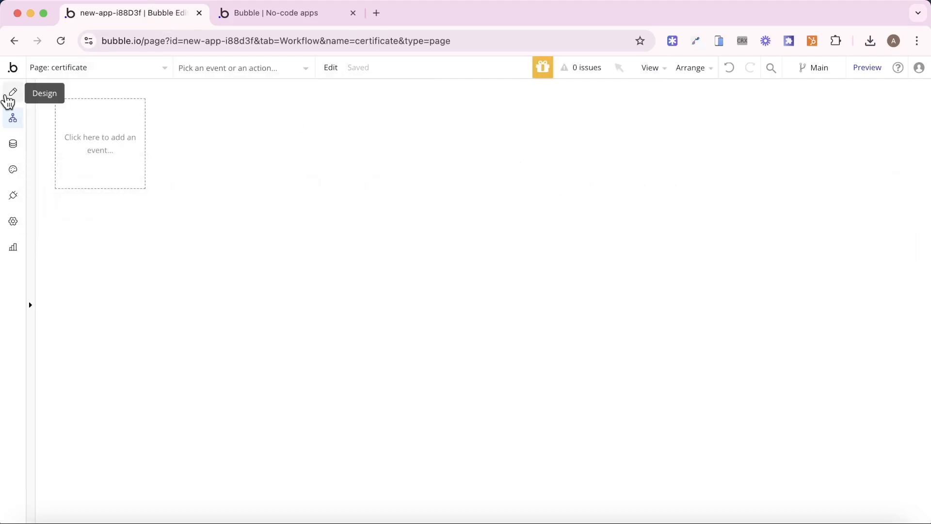
left_click(14, 92)
left_click(287, 141)
scroll(742, 119, "up", 5)
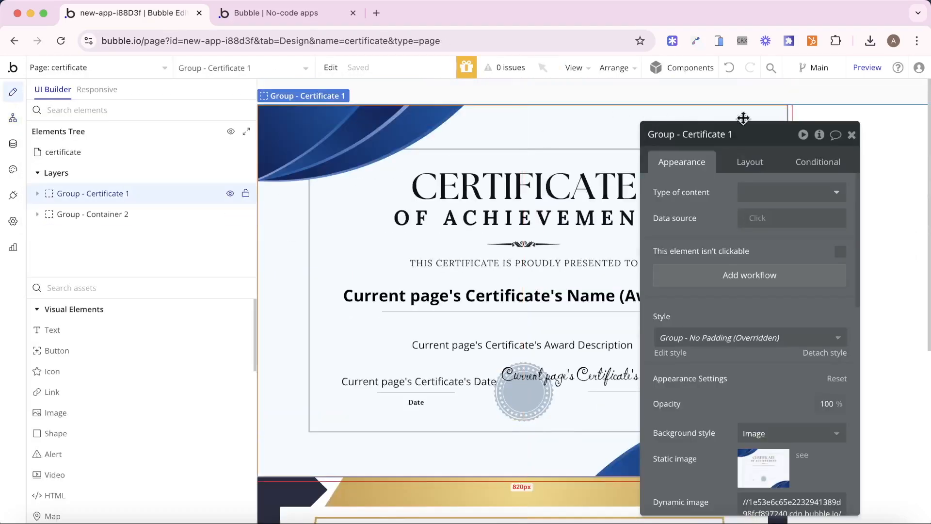
- Start a new condition on the group using Get template from page URL
left_click(846, 160)
left_click(810, 202)
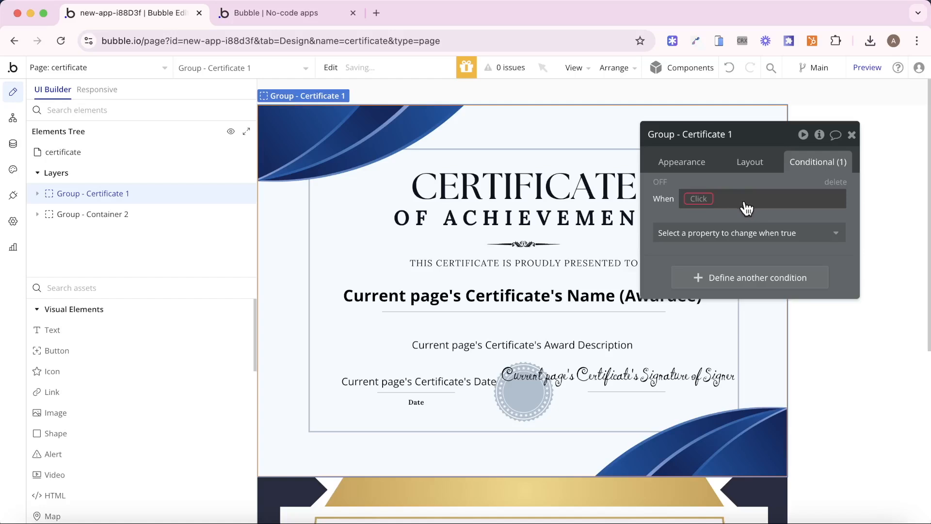
left_click(702, 198)
type("get")
left_click(736, 281)
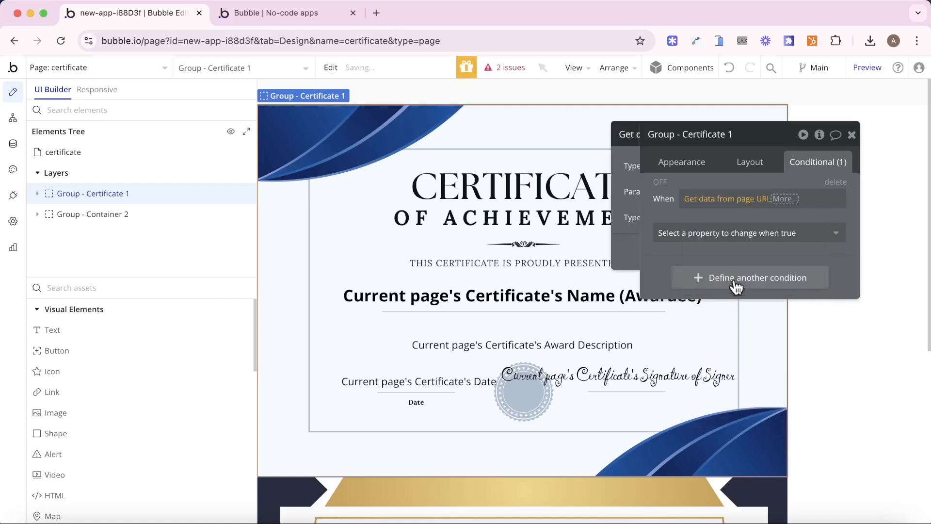
left_click(558, 192)
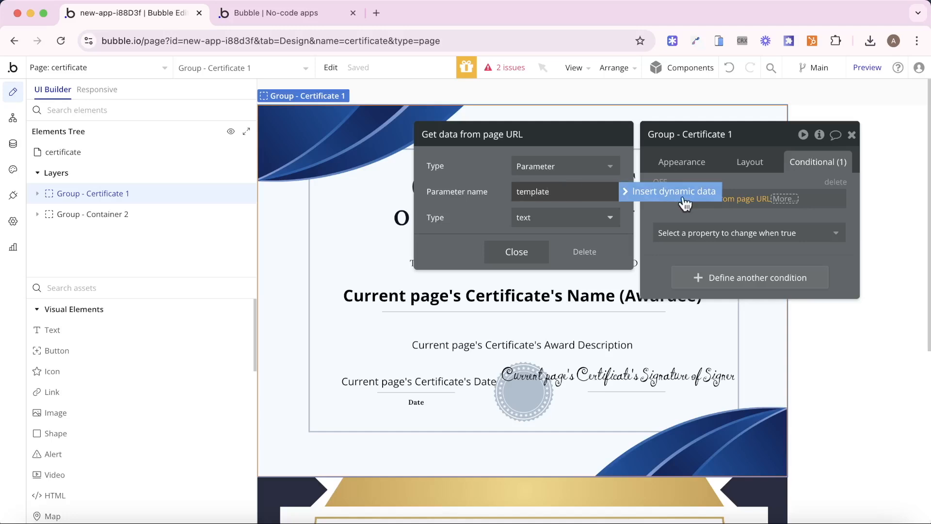
left_click(811, 198)
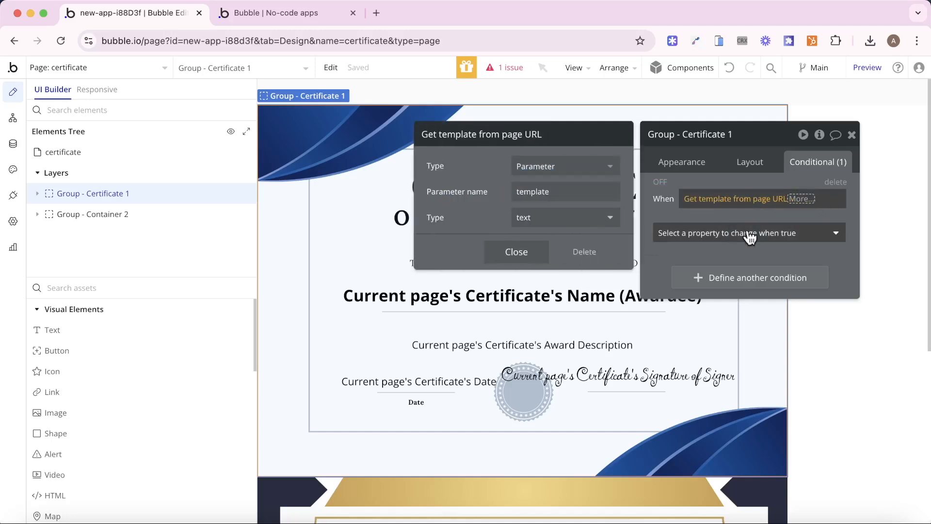
left_click(802, 199)
- Complete the condition as 'is template-1's Display' making the group visible
left_click(799, 234)
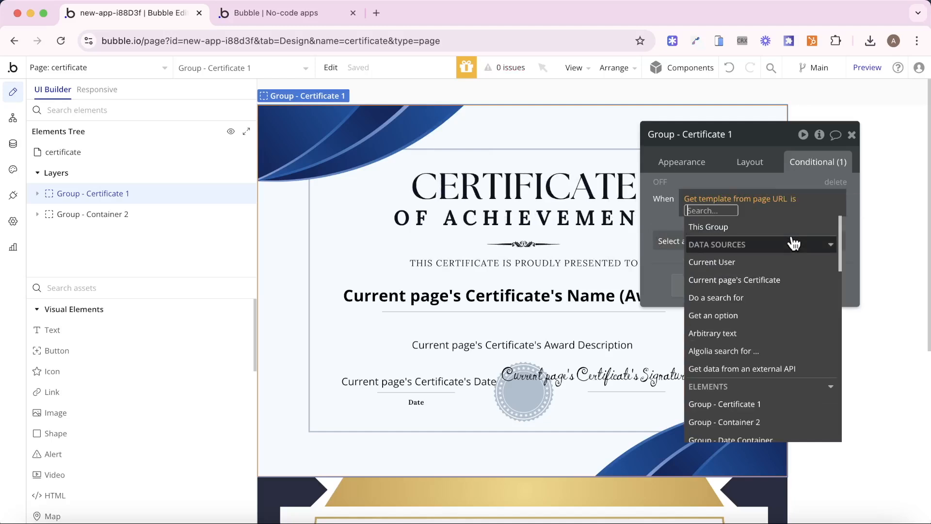
type("get")
left_click(771, 242)
left_click(568, 193)
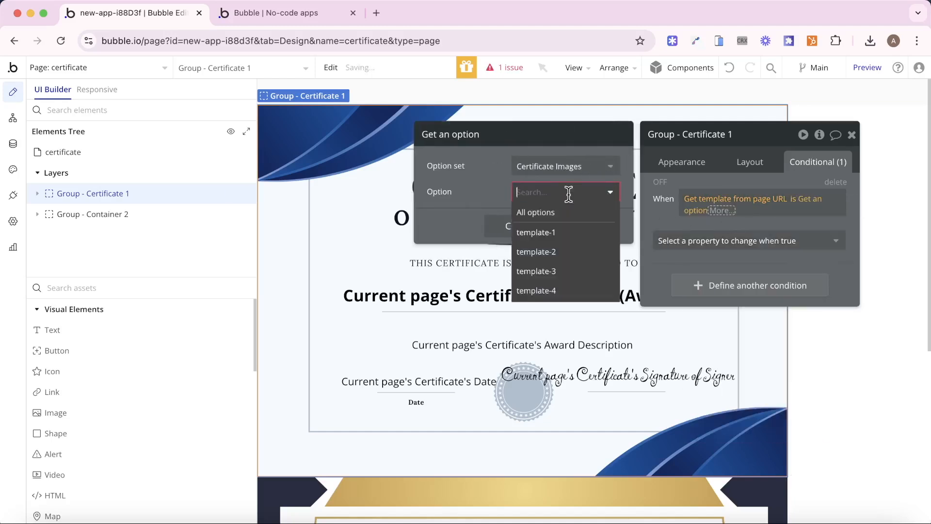
left_click(561, 235)
left_click(711, 208)
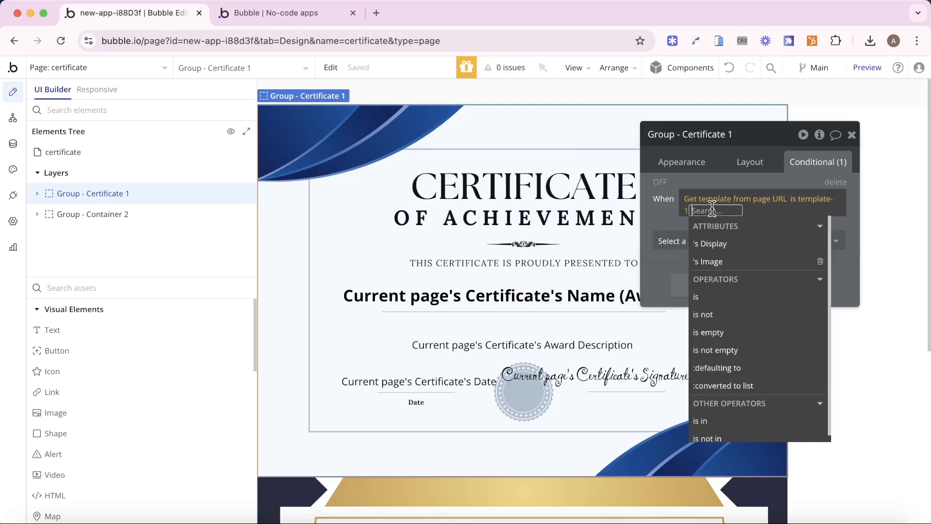
left_click(740, 244)
left_click(661, 184)
left_click(721, 240)
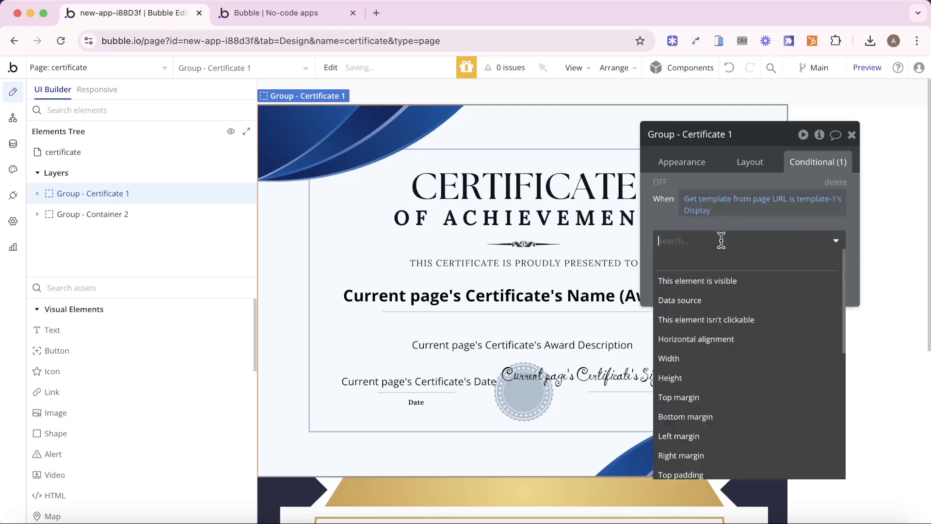
left_click(711, 281)
- Duplicate the condition as 'is not template-1's Display' with visible unchecked
right_click(856, 218)
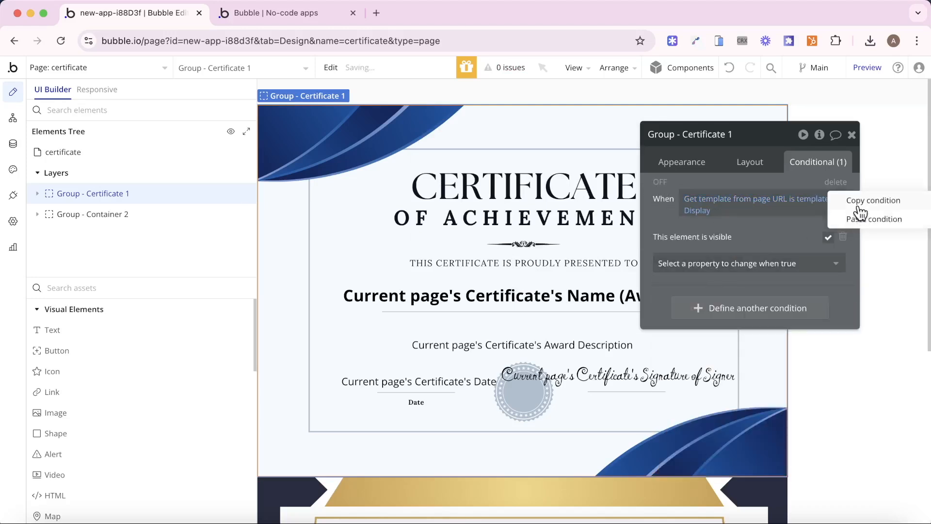
left_click(860, 208)
right_click(732, 272)
left_click(729, 266)
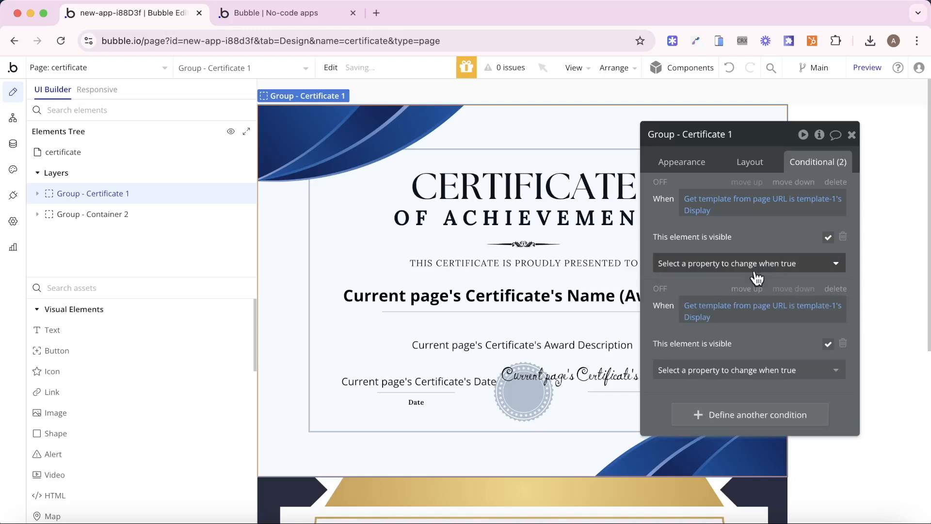
left_click(795, 311)
left_click(800, 357)
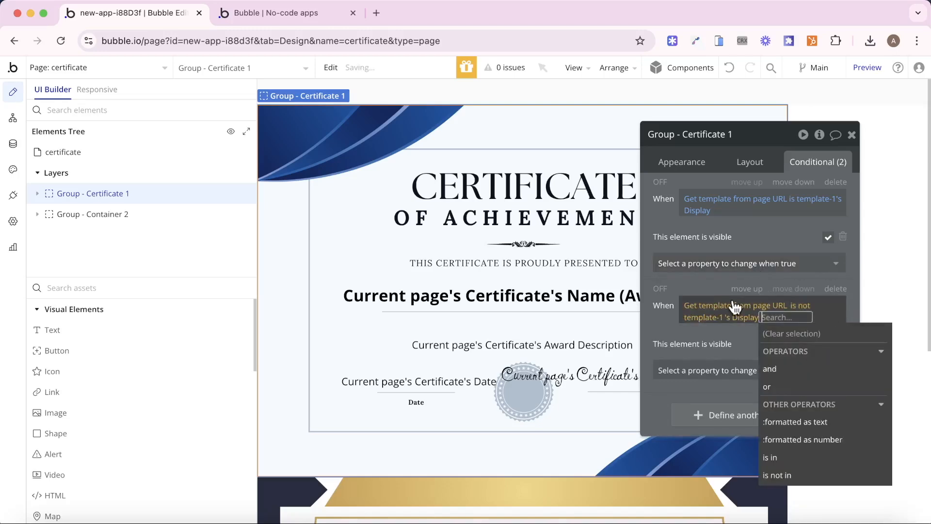
left_click(668, 292)
left_click(828, 344)
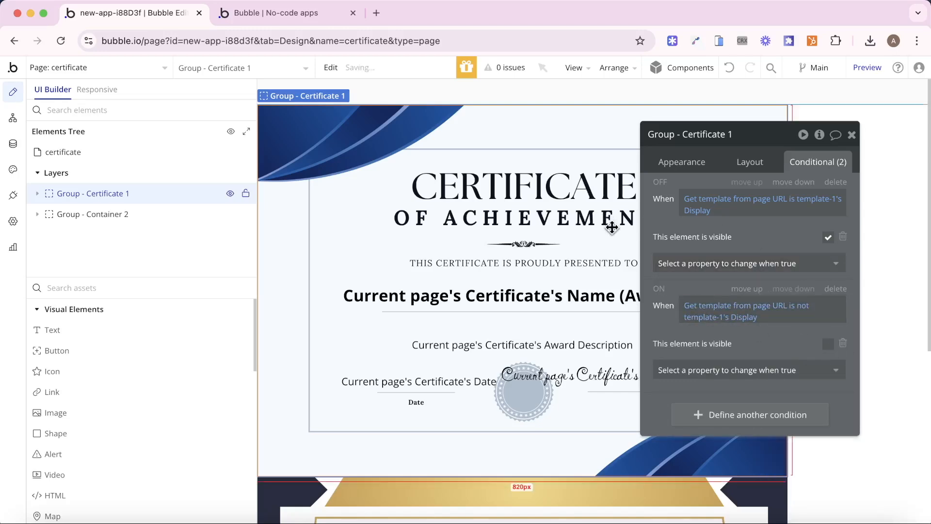
scroll(612, 228, "down", 5)
left_click(270, 266)
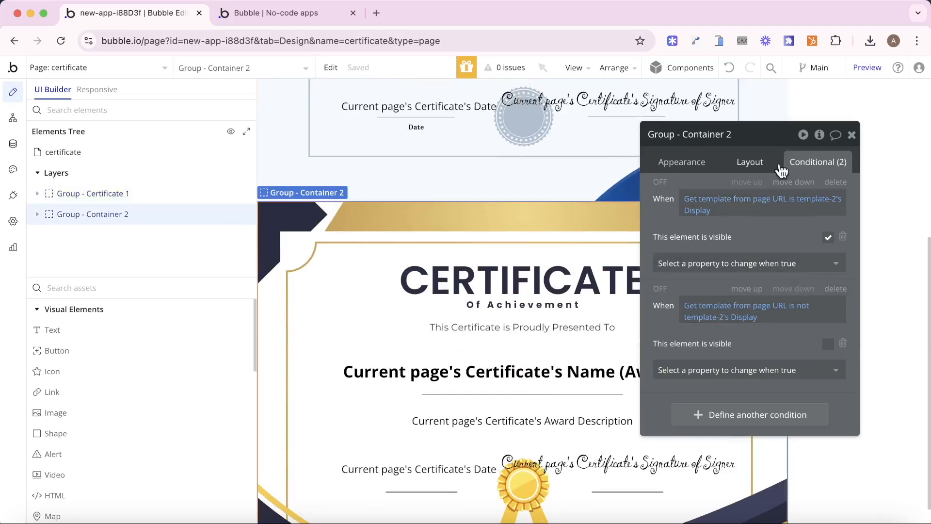
left_click(281, 12)
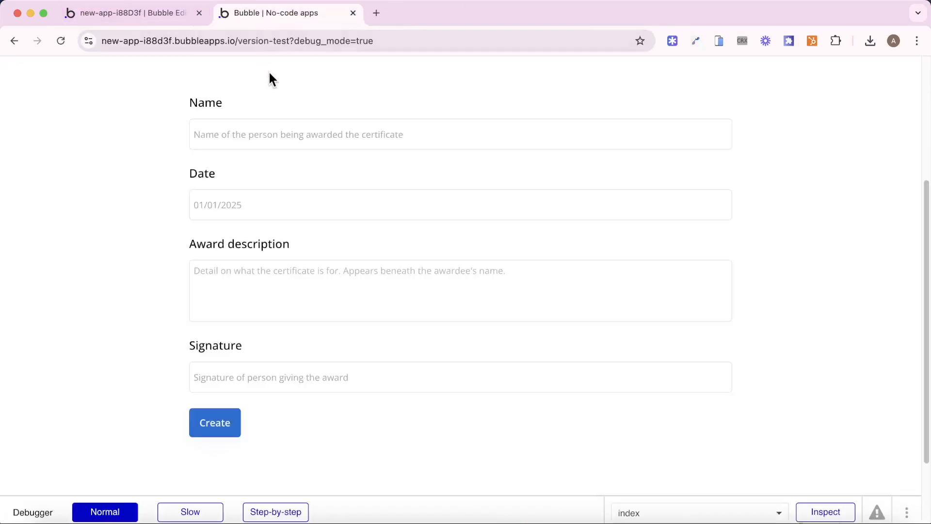
- Pick the first blue template and fill in the awardee name, date '01', award description and signature
scroll(286, 126, "up", 5)
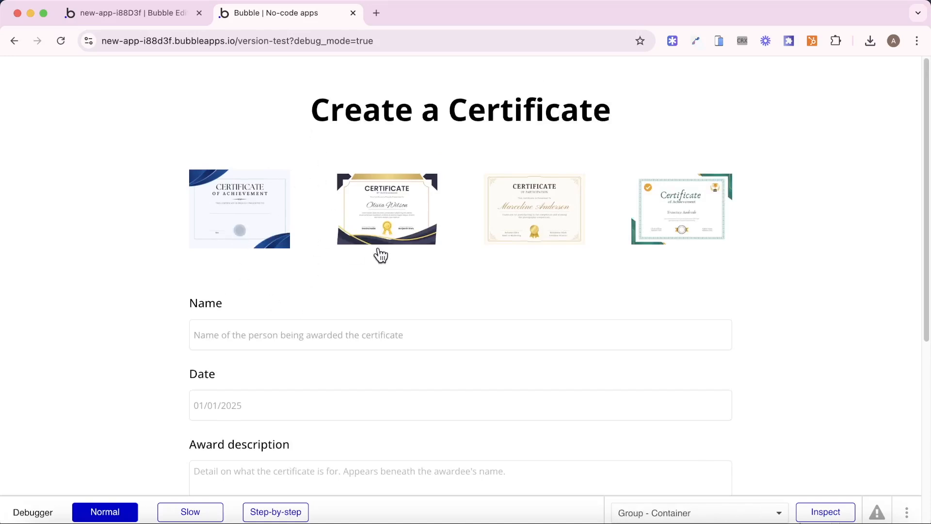
left_click(235, 220)
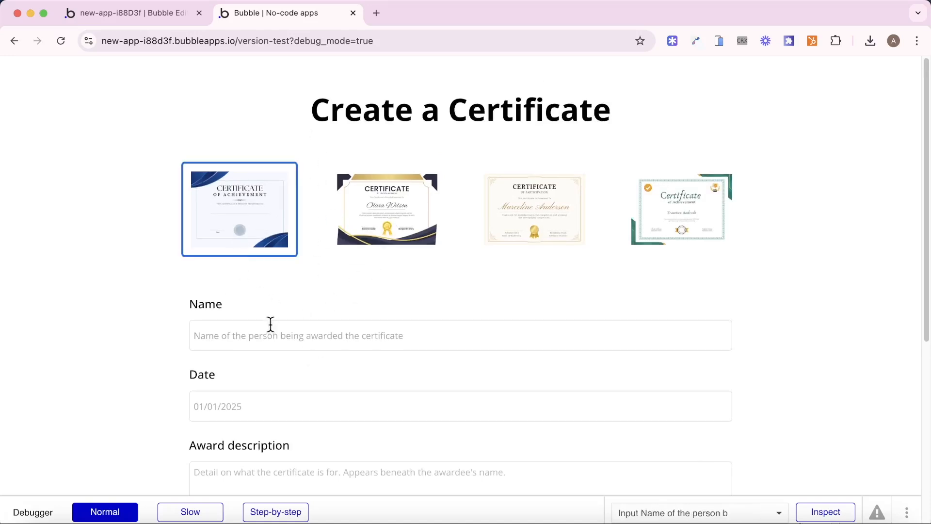
left_click(270, 324)
type("John Doe")
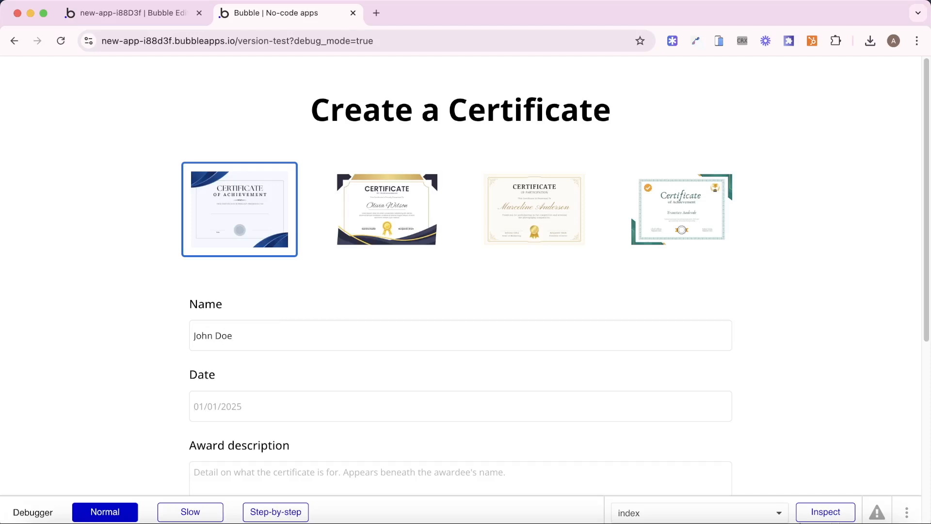
key("Tab")
type("01")
key("Tab")
type("T")
scroll(192, 316, "down", 5)
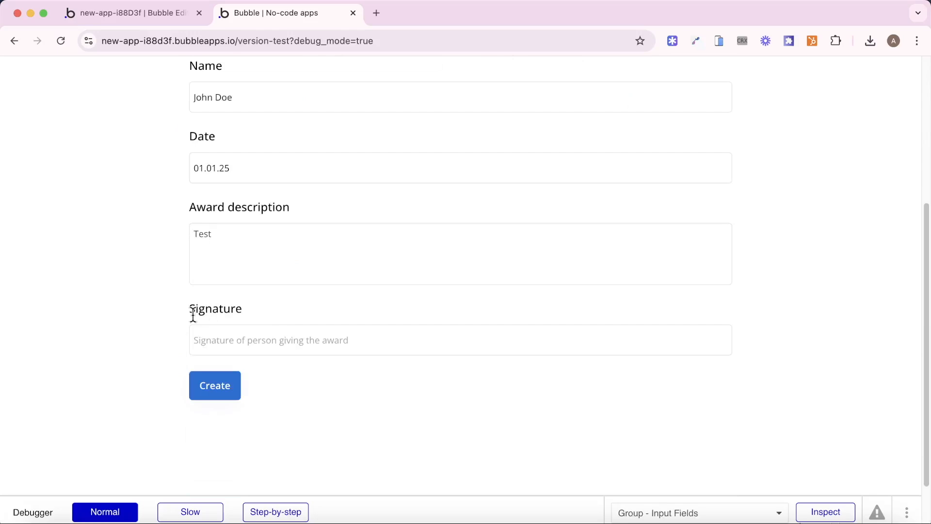
left_click(274, 333)
type("Mary Doe")
- Generate the certificate and view Certificate (37).pdf in the blue design, then return to the app
left_click(214, 393)
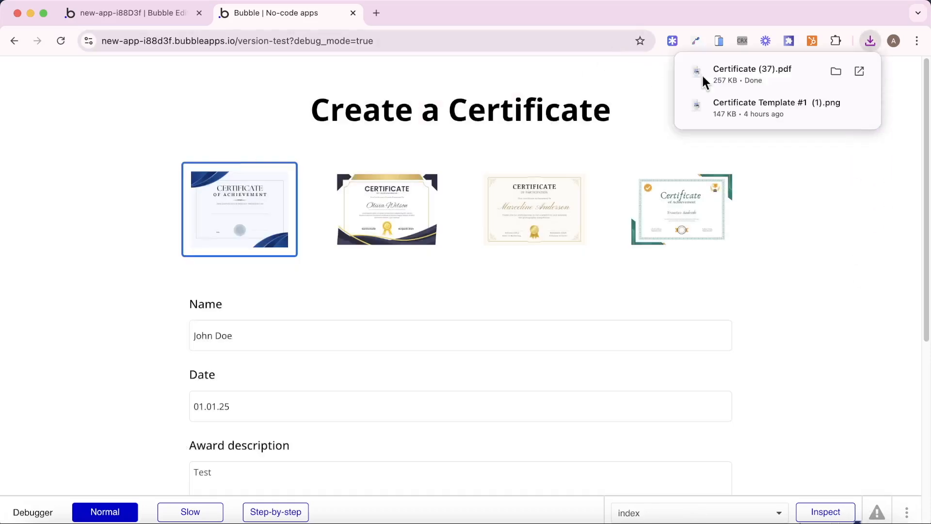
left_click(731, 72)
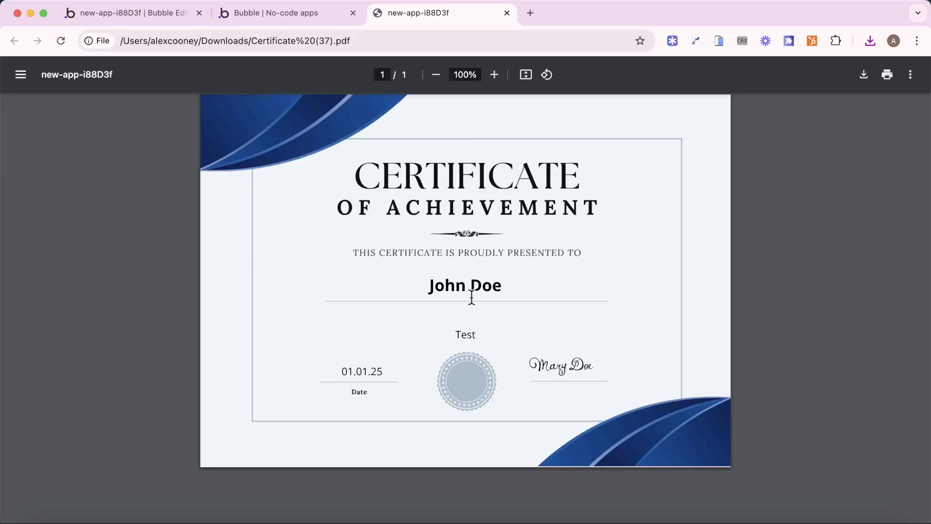
left_click(138, 14)
- Regenerate with the second gold-and-navy template and open Certificate (38).pdf showing that design
left_click(286, 15)
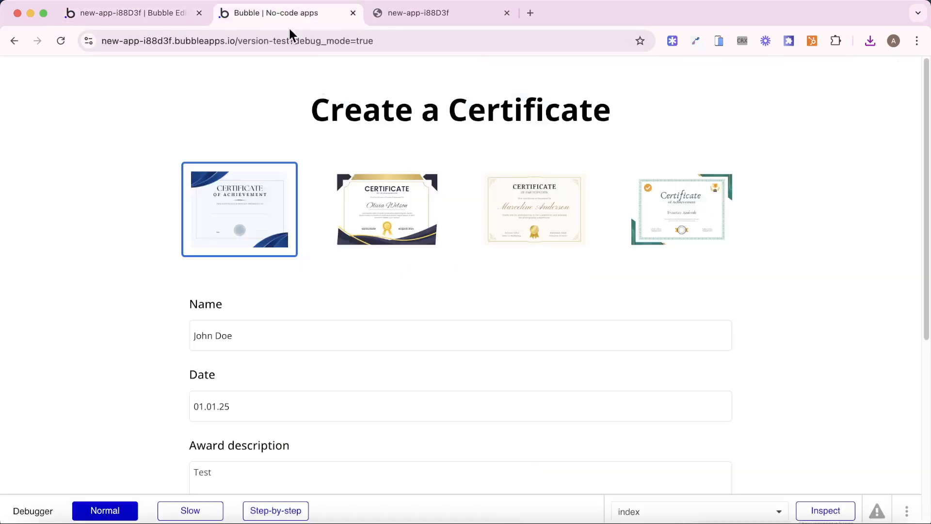
left_click(383, 237)
scroll(329, 243, "down", 6)
left_click(203, 320)
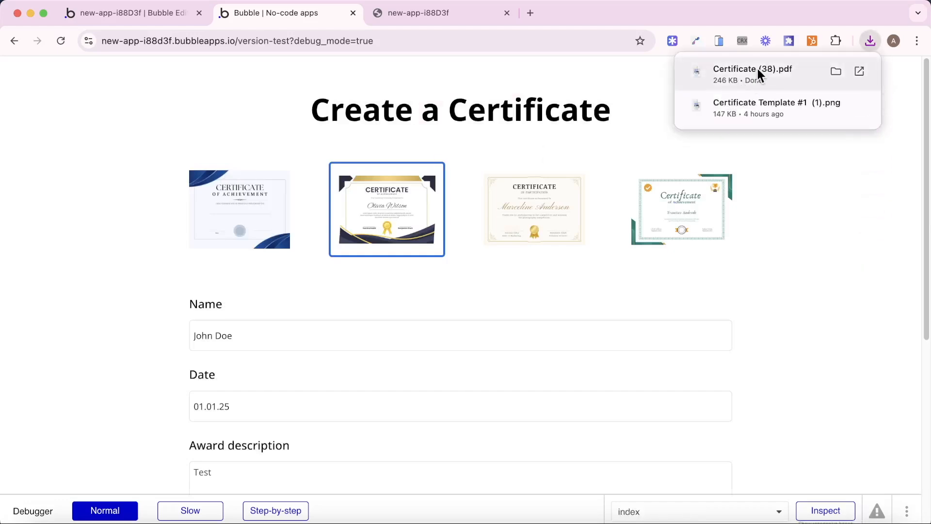
left_click(756, 66)
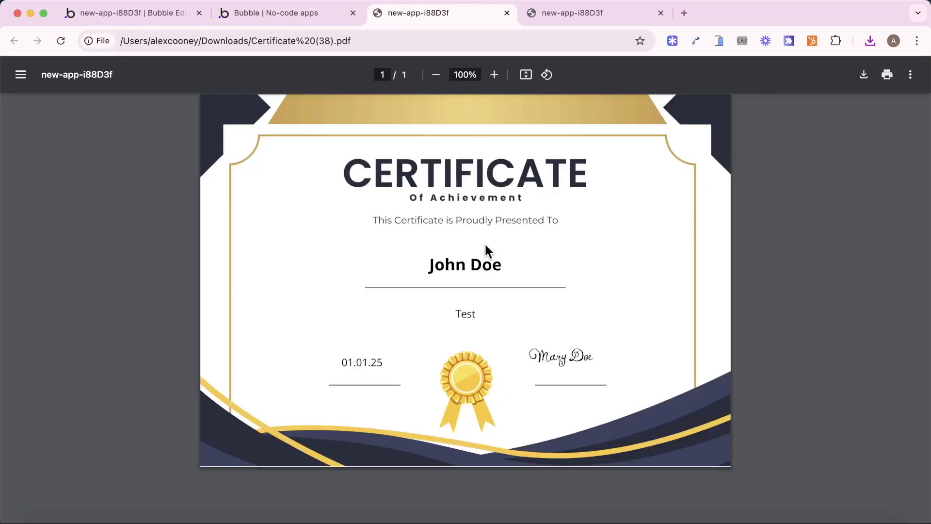